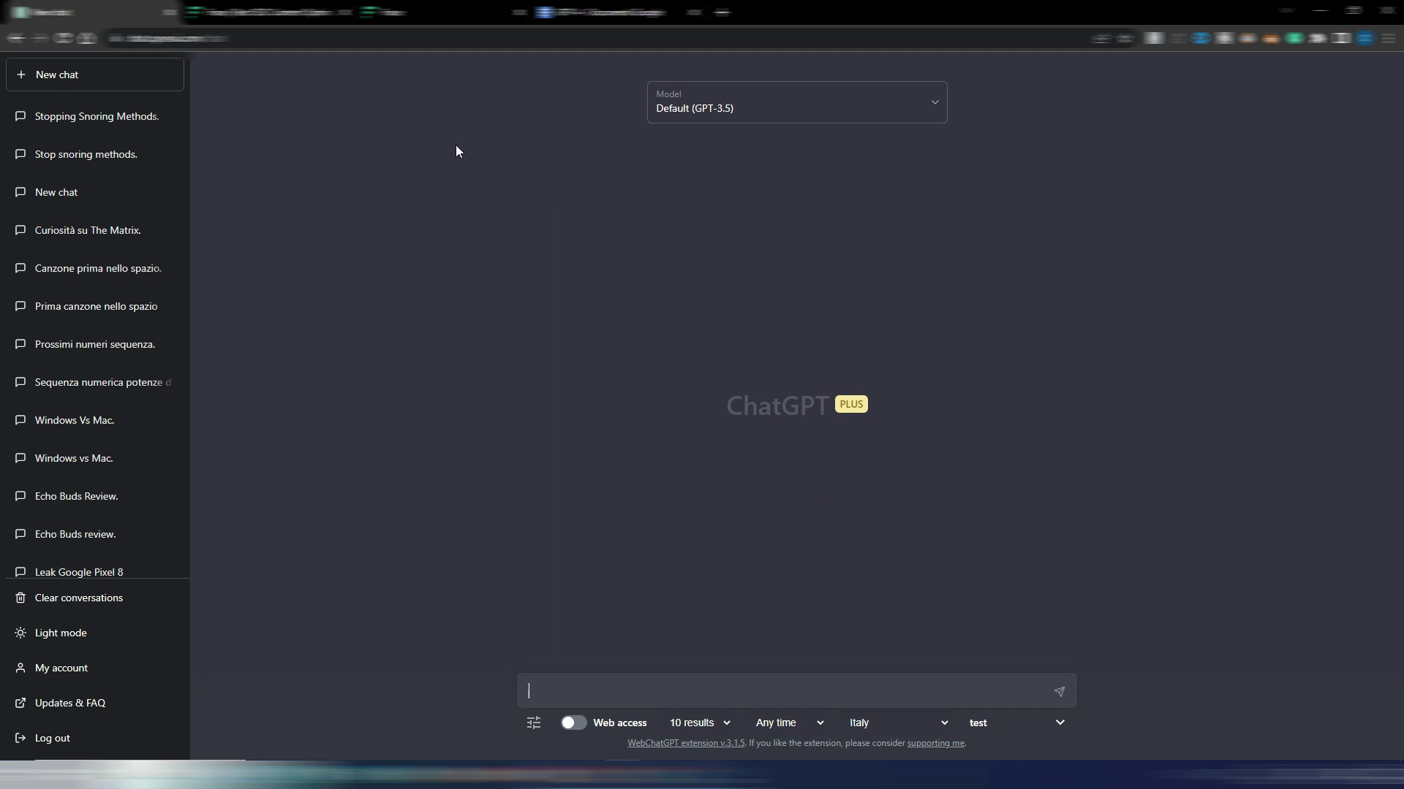
- Switch from the empty ChatGPT chat to the Frase homepage tab
left_click(263, 13)
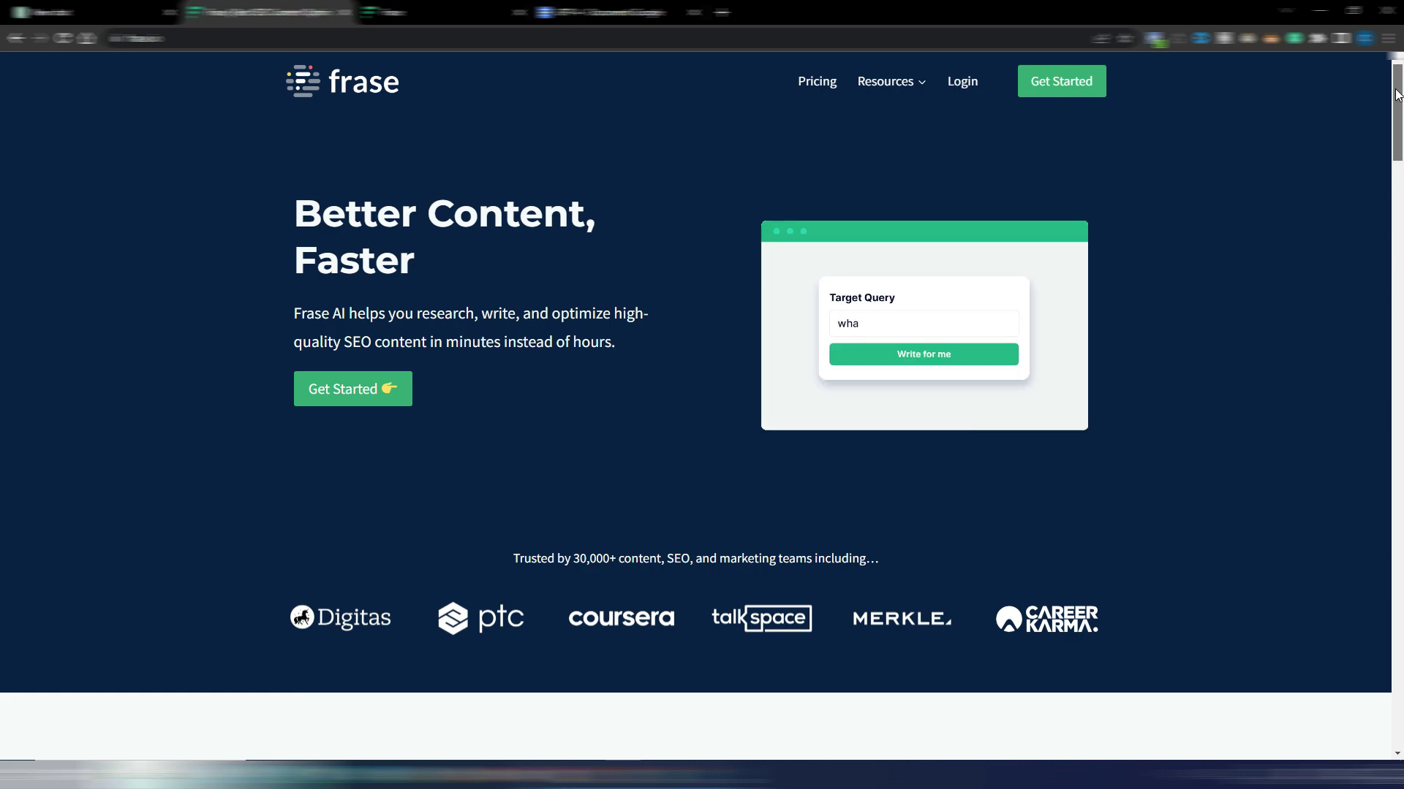
- Review Frase's pricing plans, then return to the washing-fruits-with-salt brief in the editor
scroll(2, 136, "down", 2)
scroll(1, 136, "down", 20)
scroll(2, 369, "up", 20)
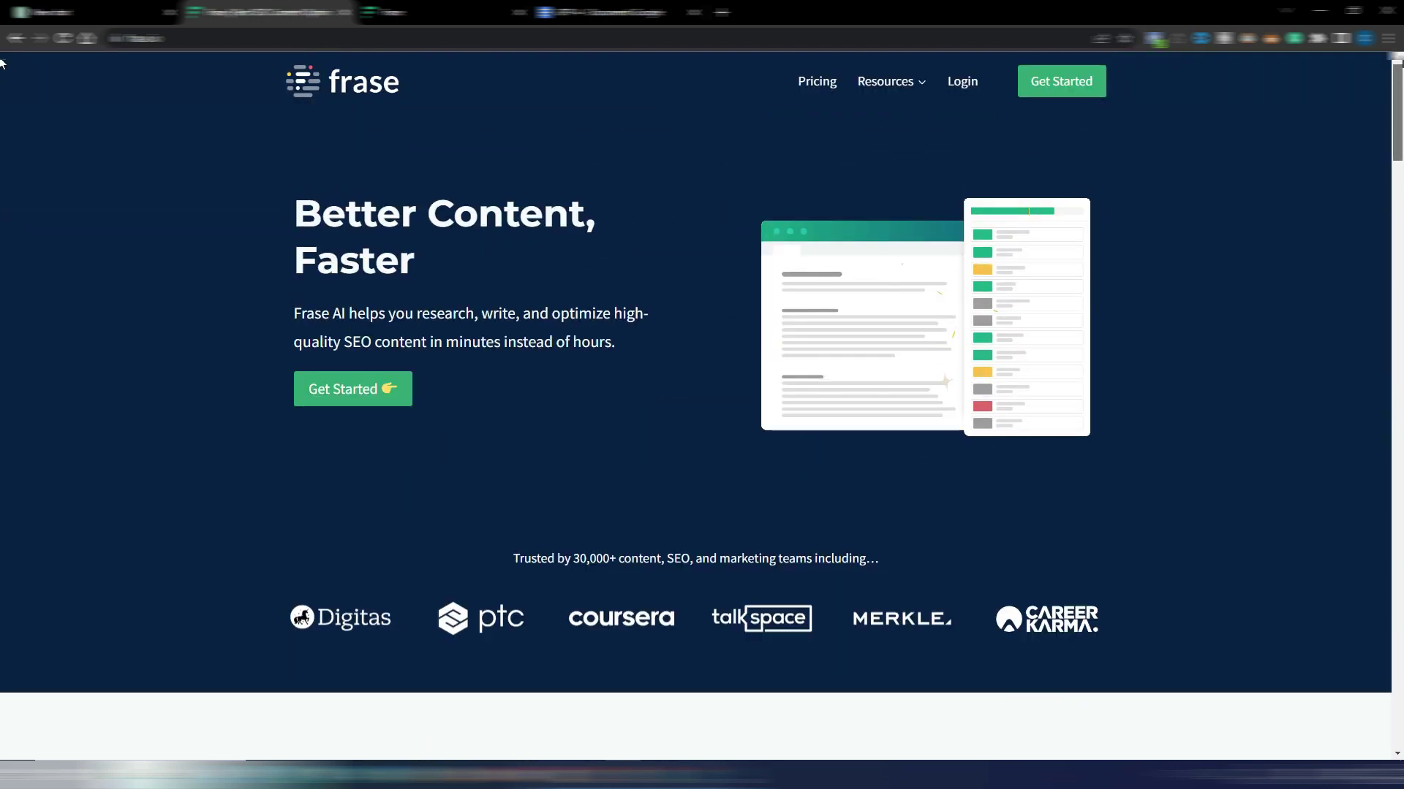
left_click(822, 81)
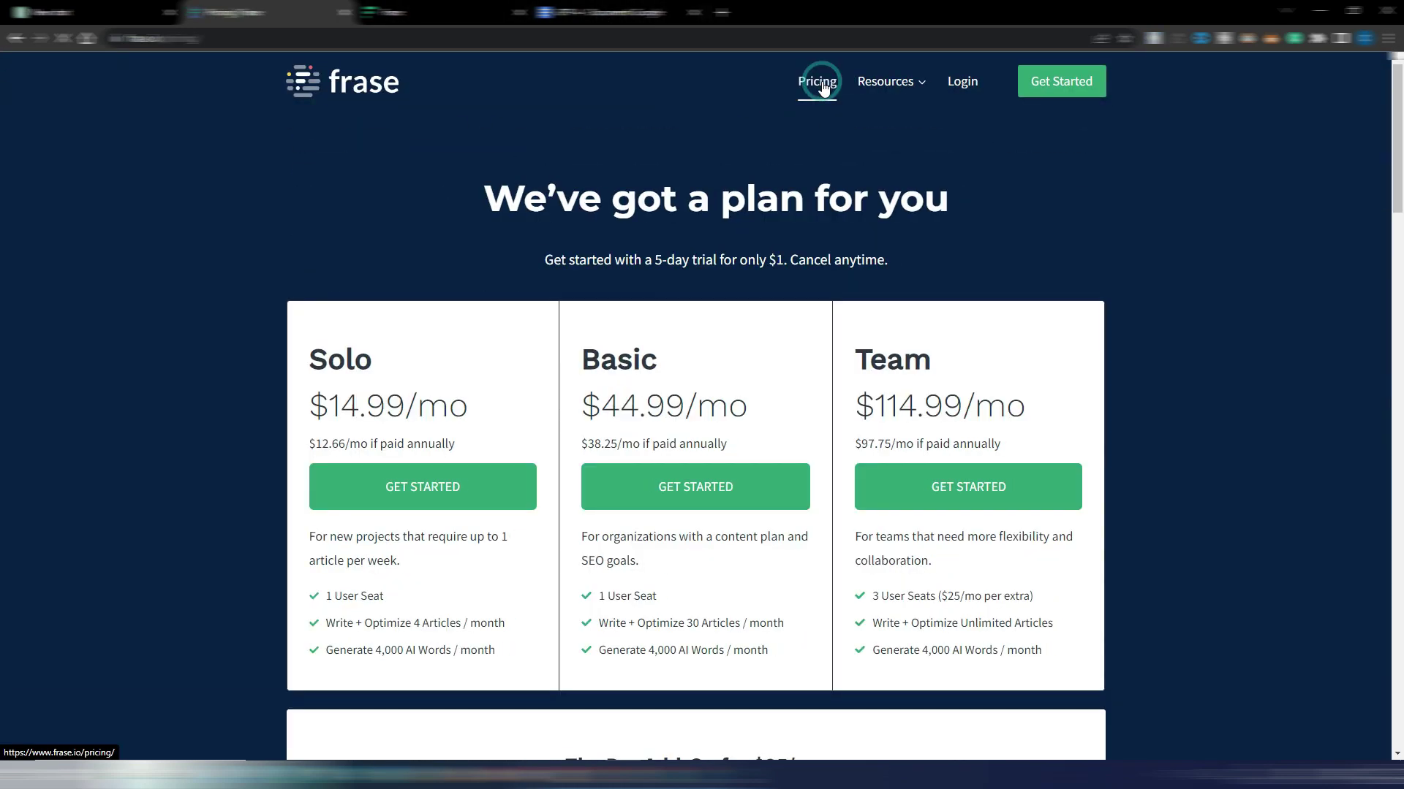
scroll(1191, 318, "down", 1)
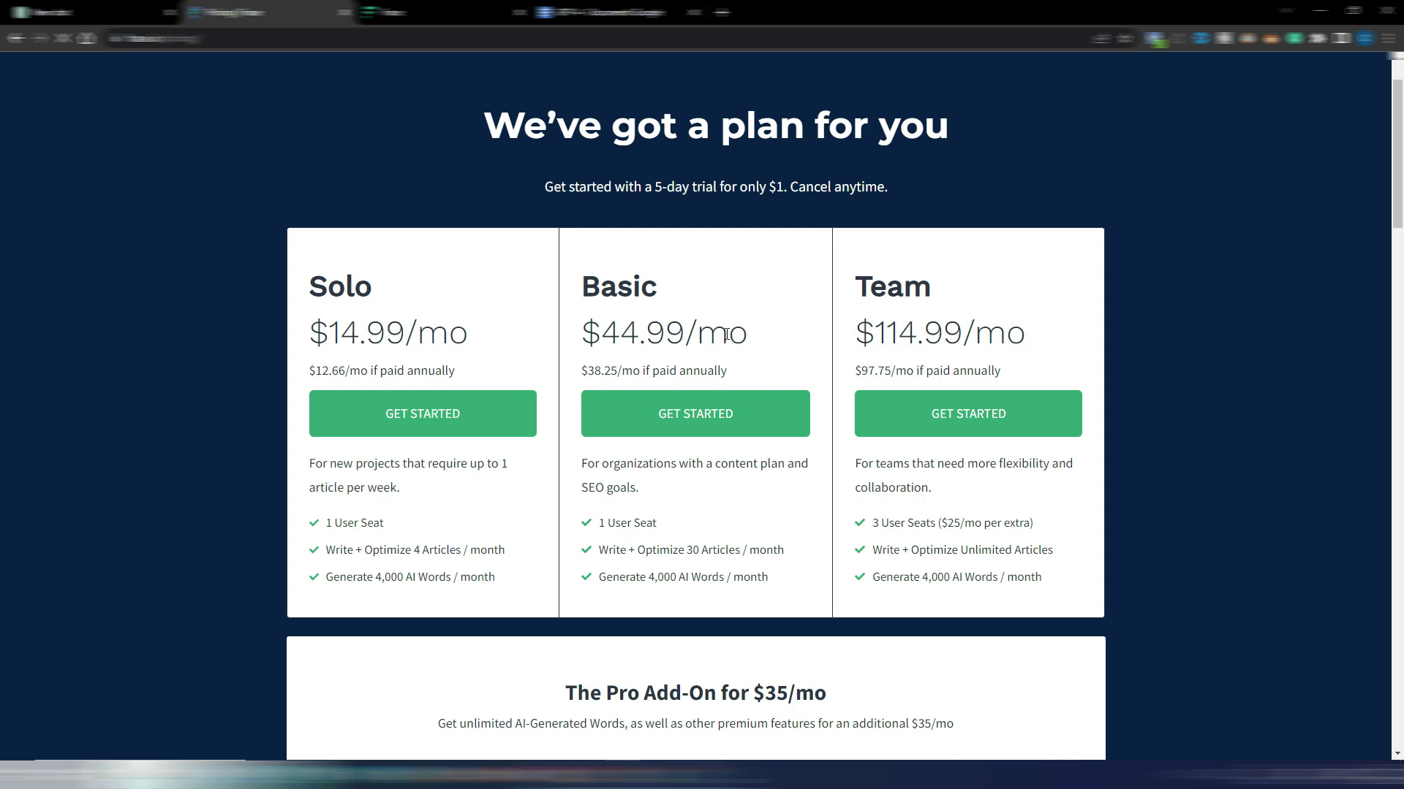
key("ctrl+Tab")
left_click(679, 452)
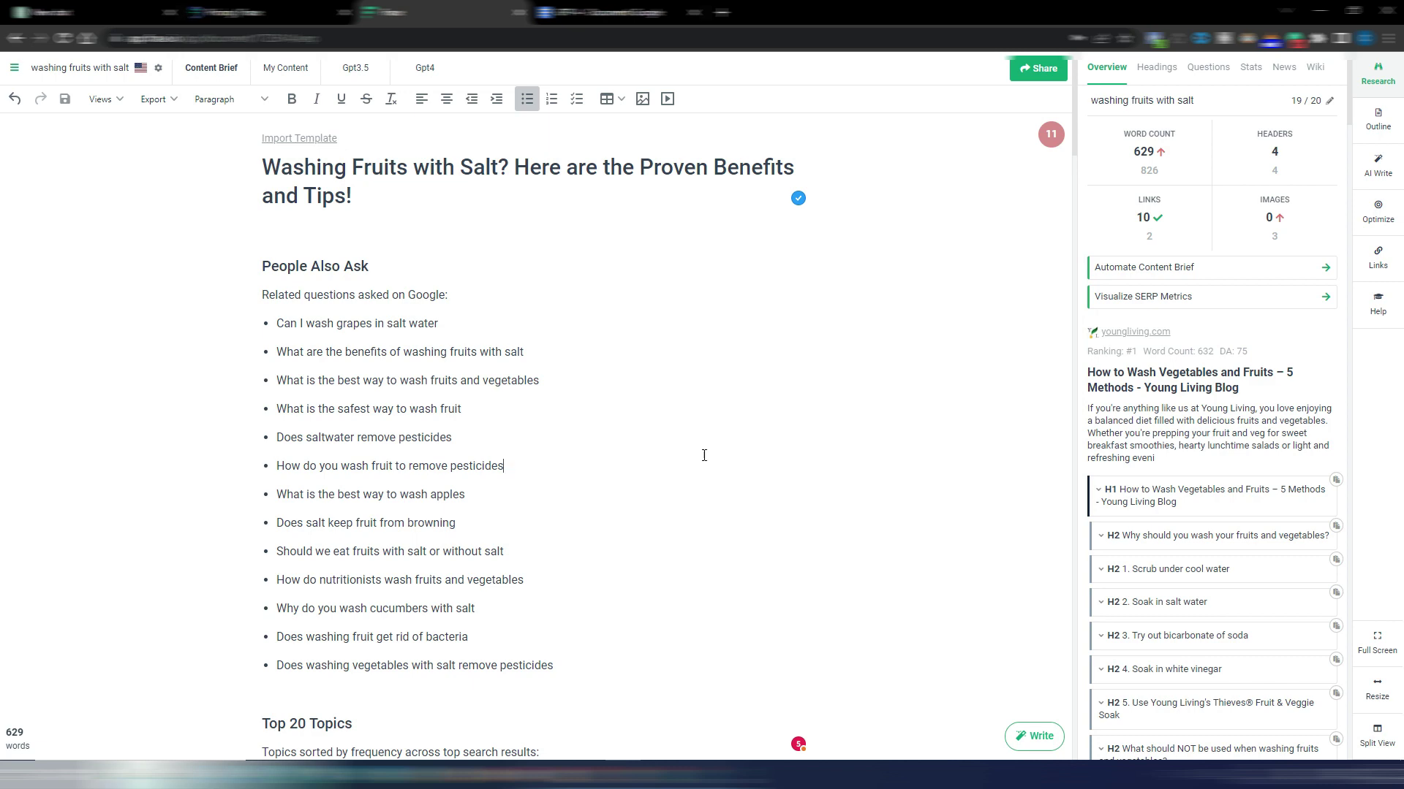
scroll(1234, 248, "down", 4)
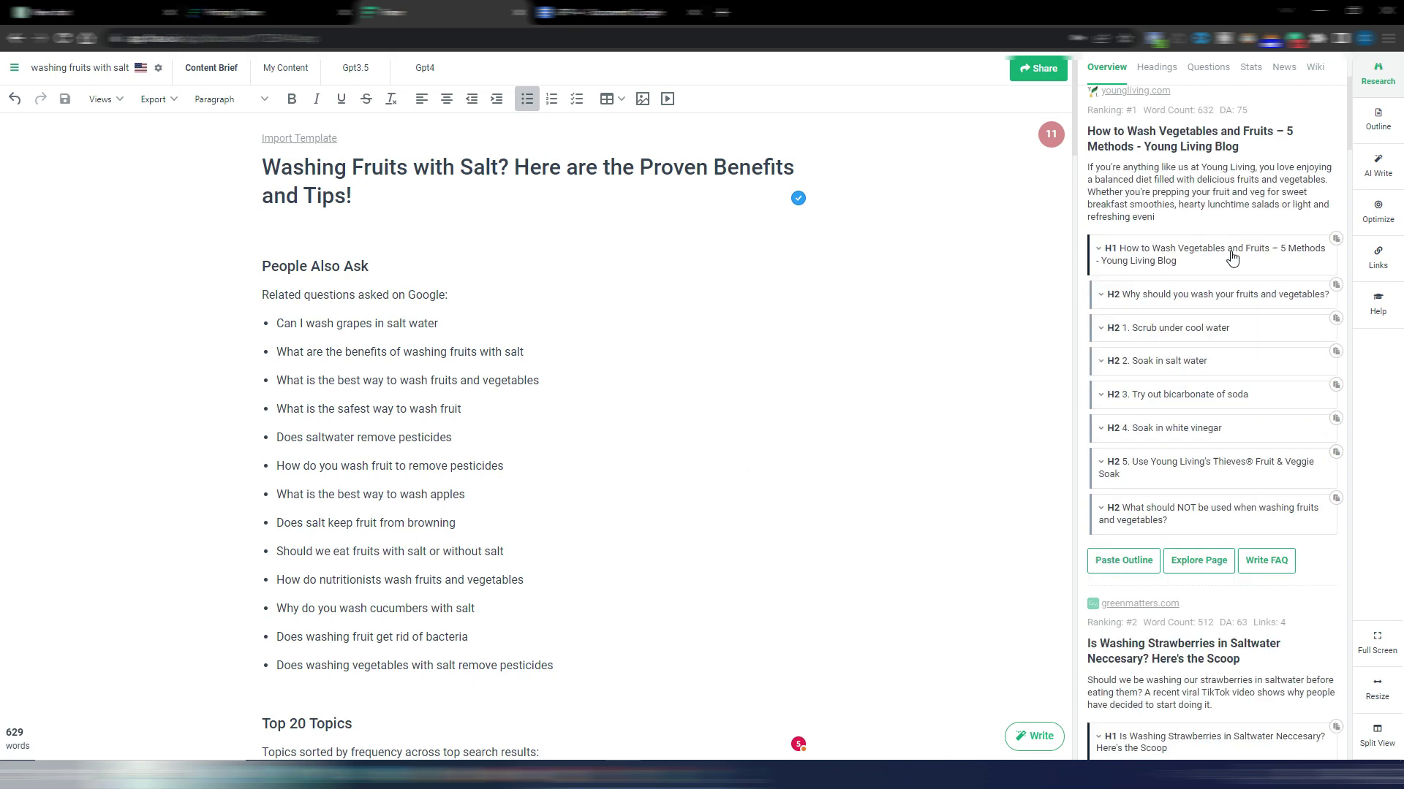
scroll(1233, 252, "down", 4)
scroll(1231, 244, "up", 8)
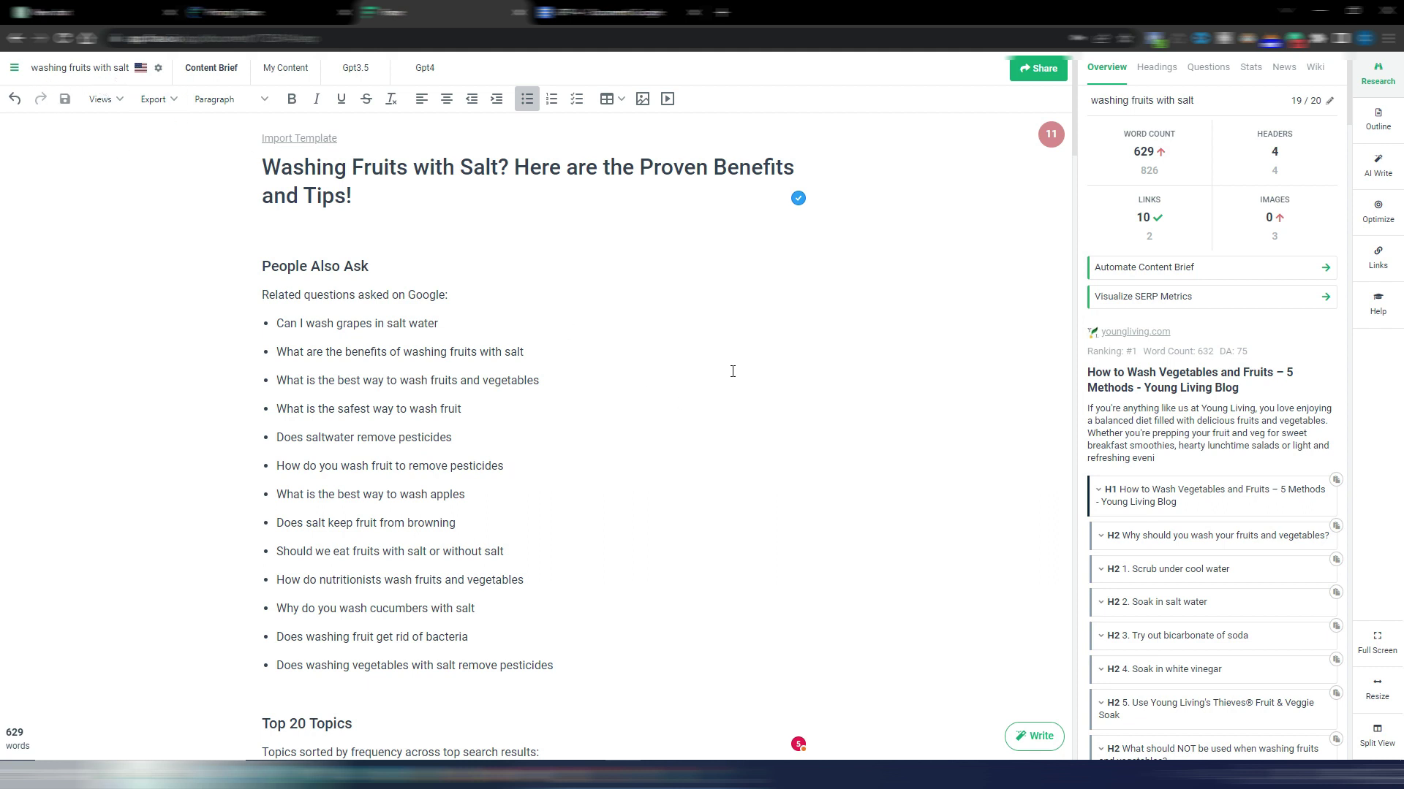
scroll(801, 504, "down", 1)
scroll(802, 476, "up", 1)
scroll(1232, 445, "down", 7)
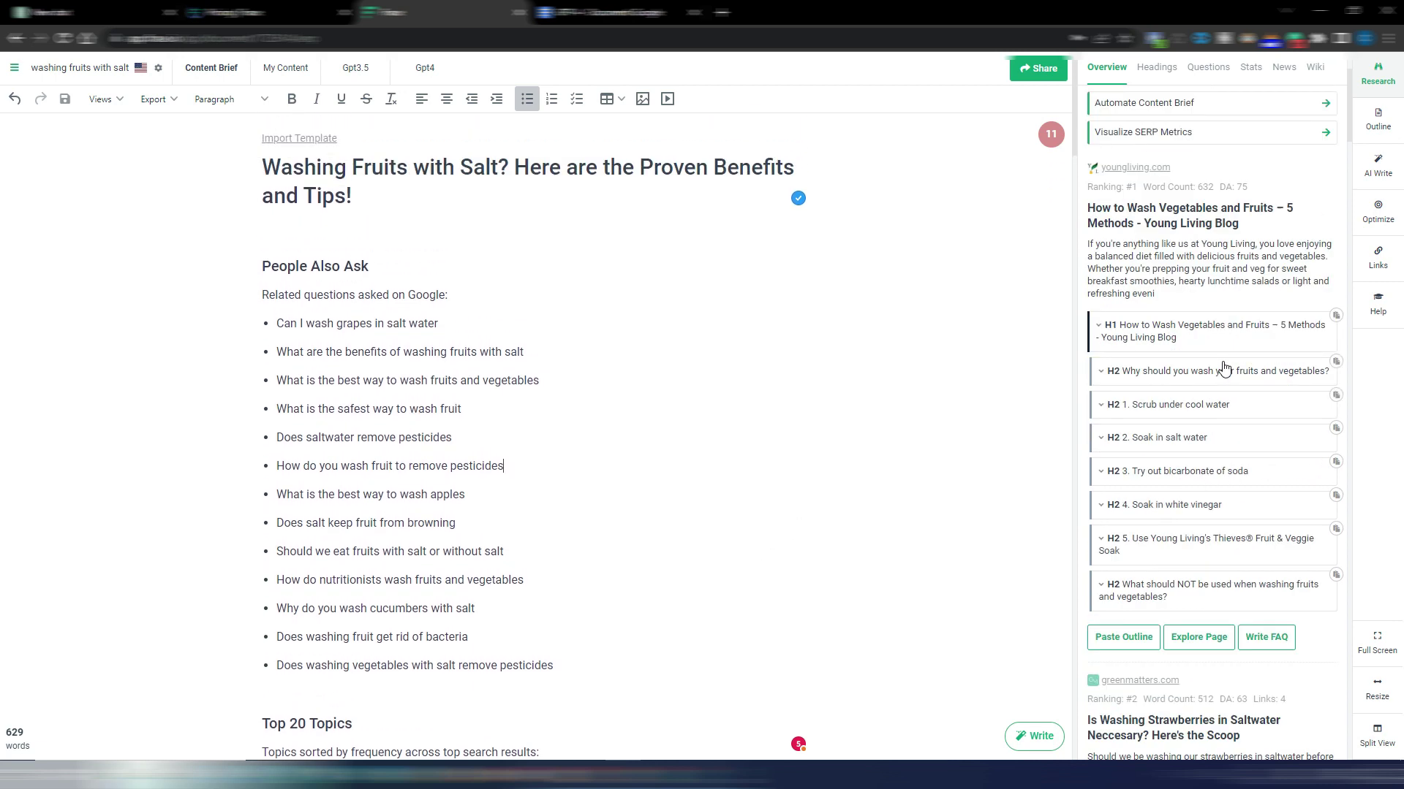
scroll(1208, 270, "up", 5)
scroll(1208, 270, "up", 2)
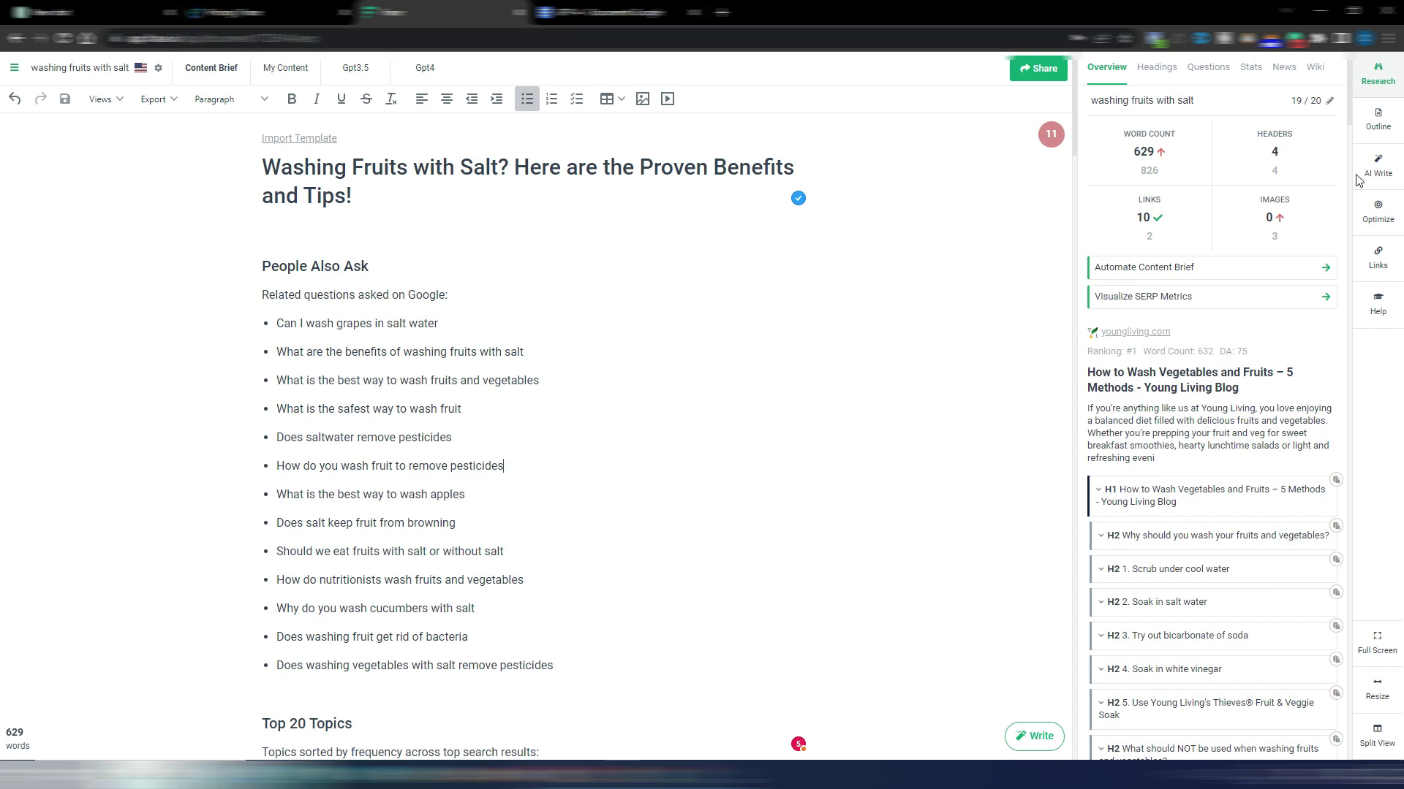
left_click(1382, 211)
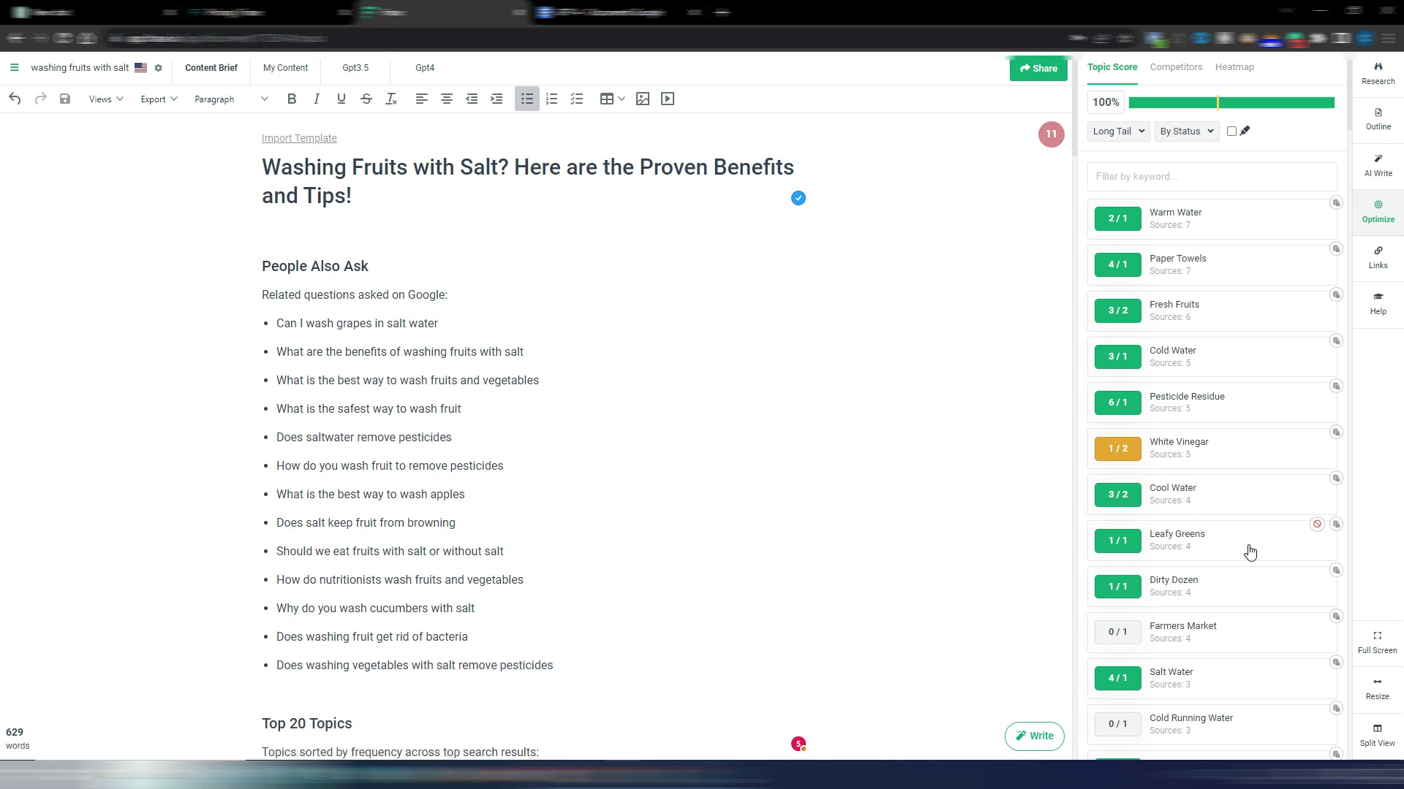
left_click(1380, 80)
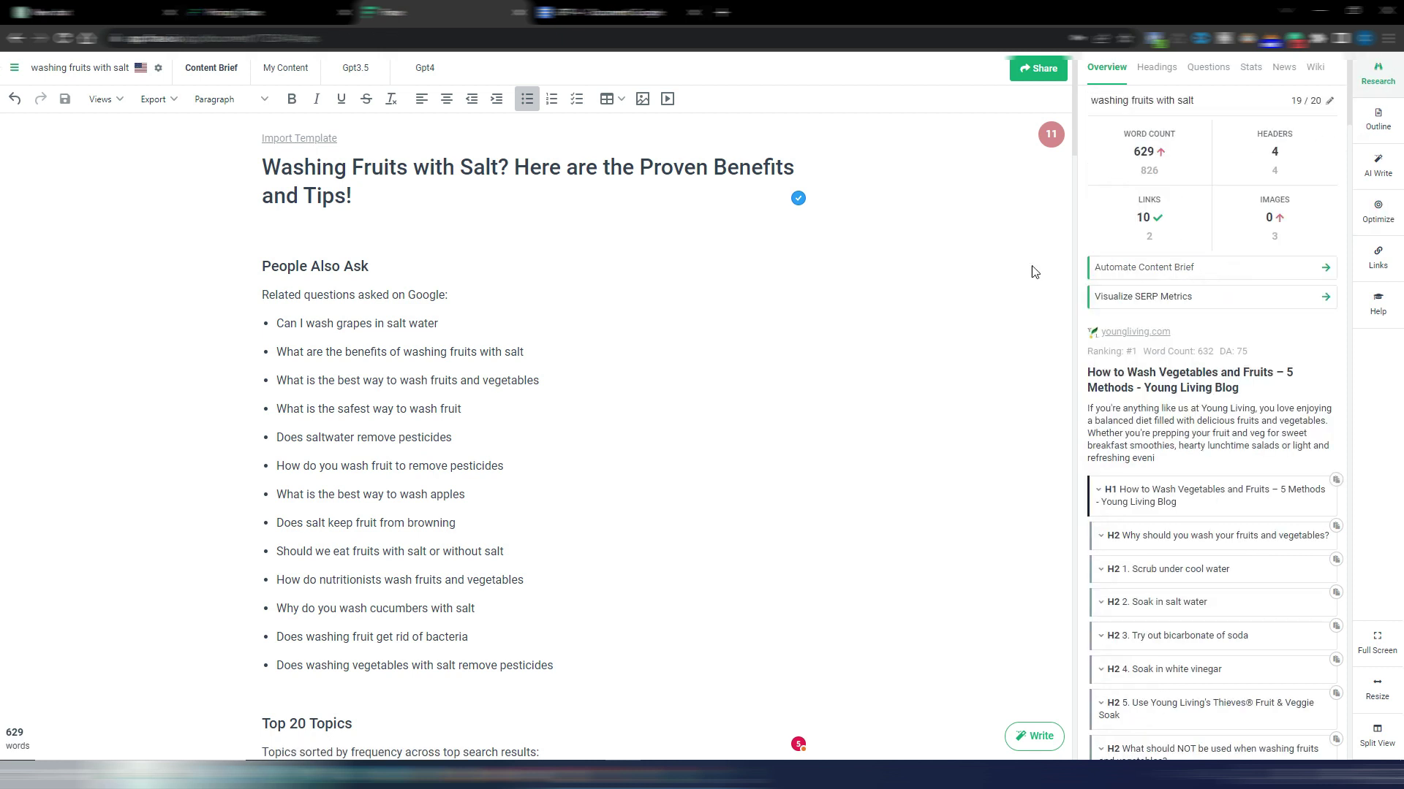
scroll(658, 401, "down", 5)
scroll(658, 401, "down", 15)
scroll(659, 396, "down", 15)
scroll(667, 393, "up", 20)
scroll(645, 394, "down", 3)
scroll(695, 416, "up", 3)
scroll(725, 444, "down", 6)
scroll(573, 447, "down", 5)
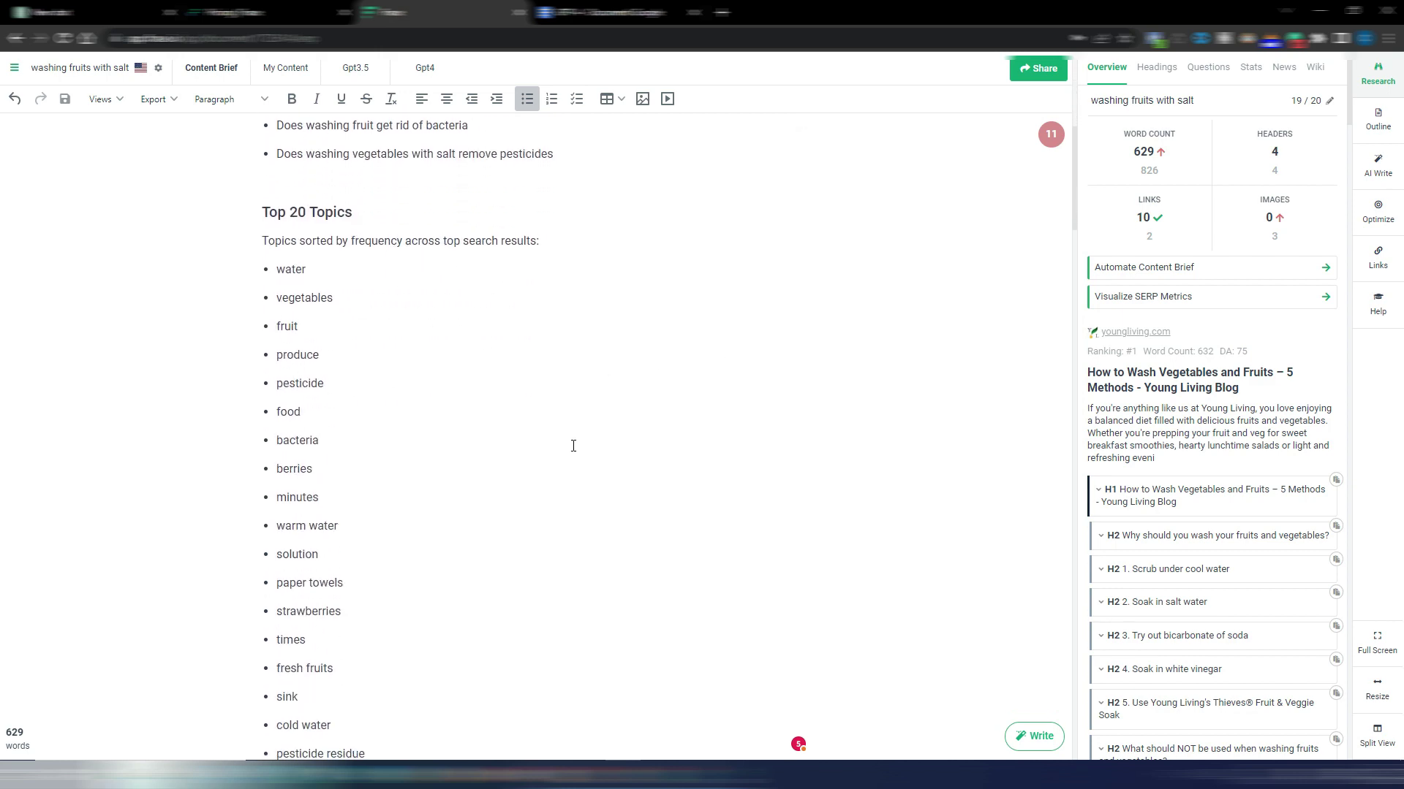
scroll(533, 573, "down", 4)
scroll(585, 483, "down", 5)
scroll(617, 441, "down", 20)
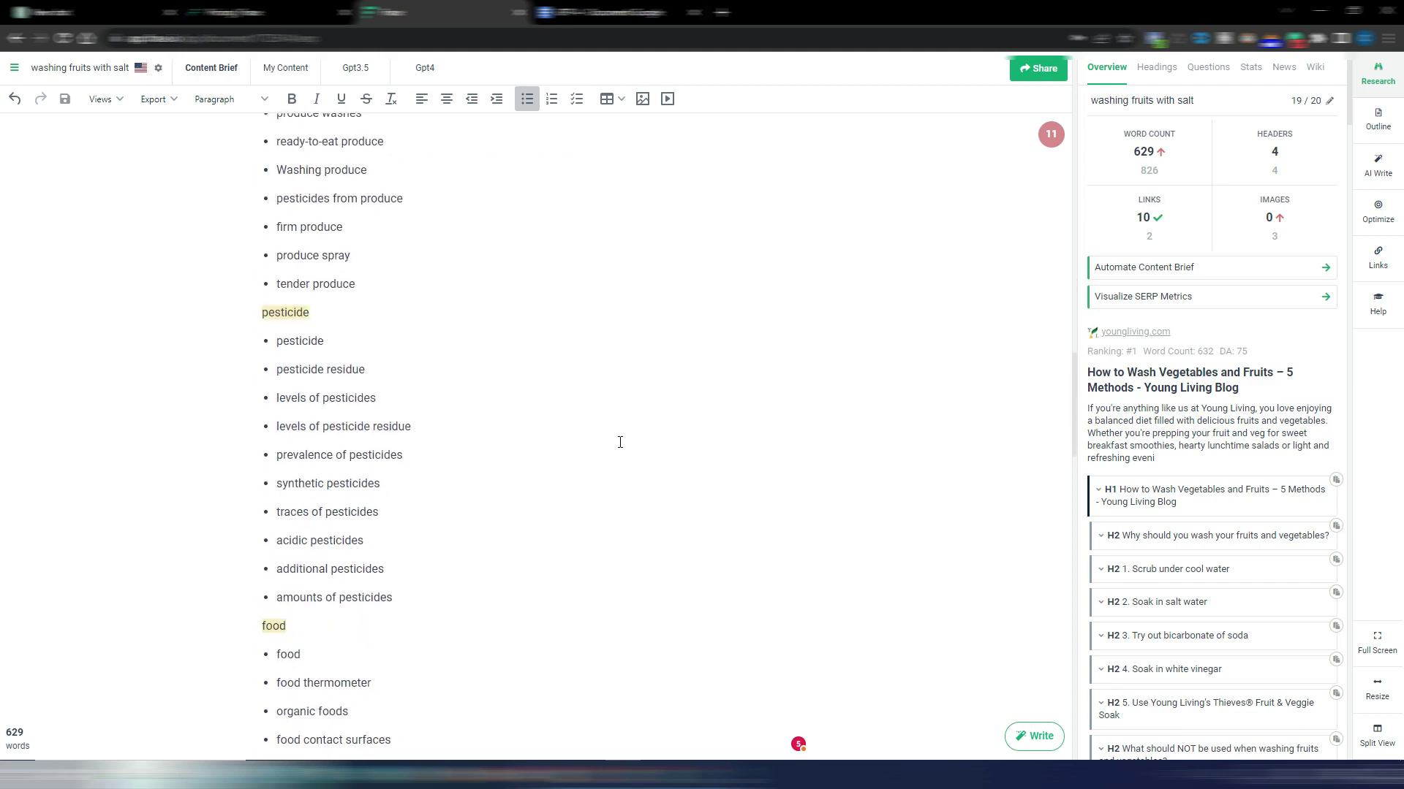
scroll(621, 440, "down", 8)
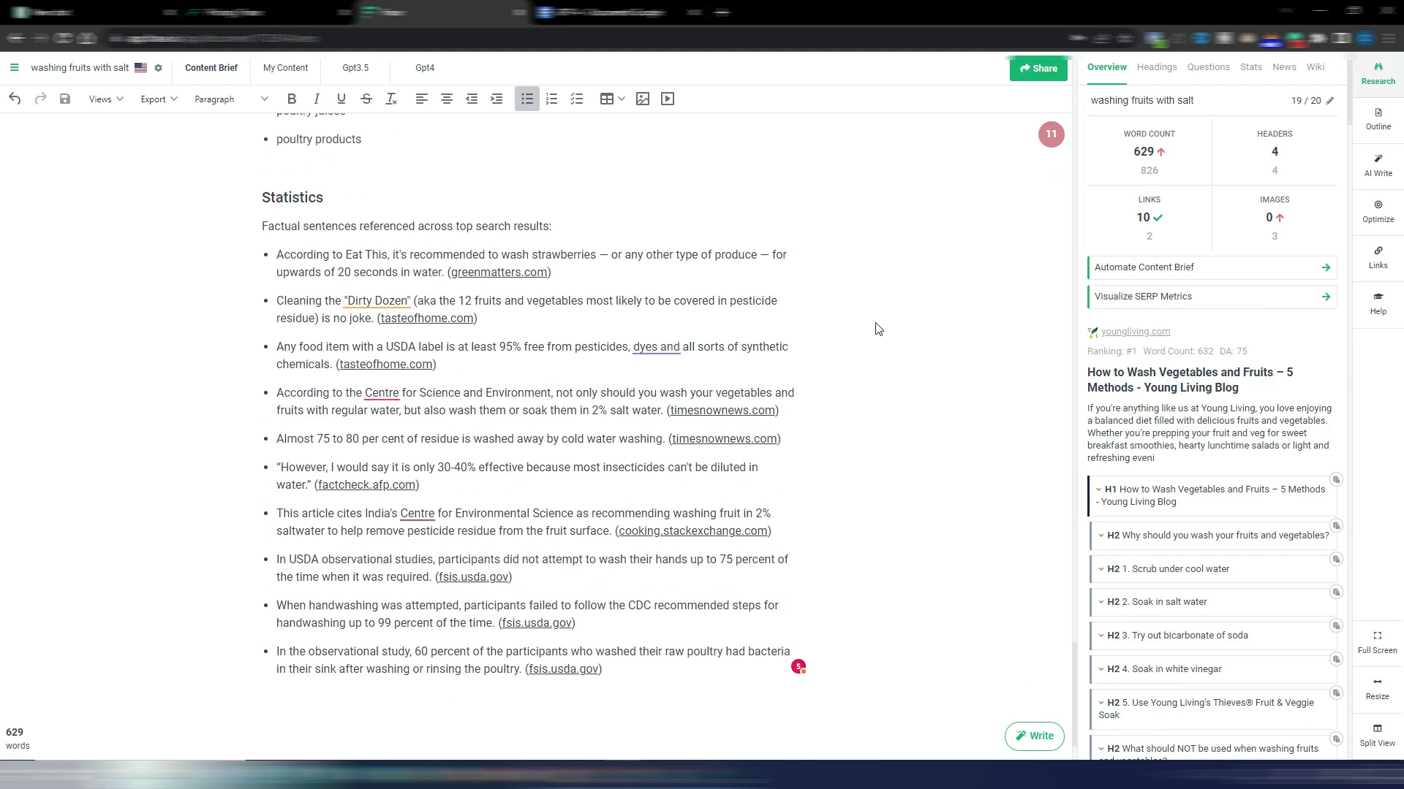
- Check the Stats tab's statistic sentences, then return to the research Overview
left_click(1252, 68)
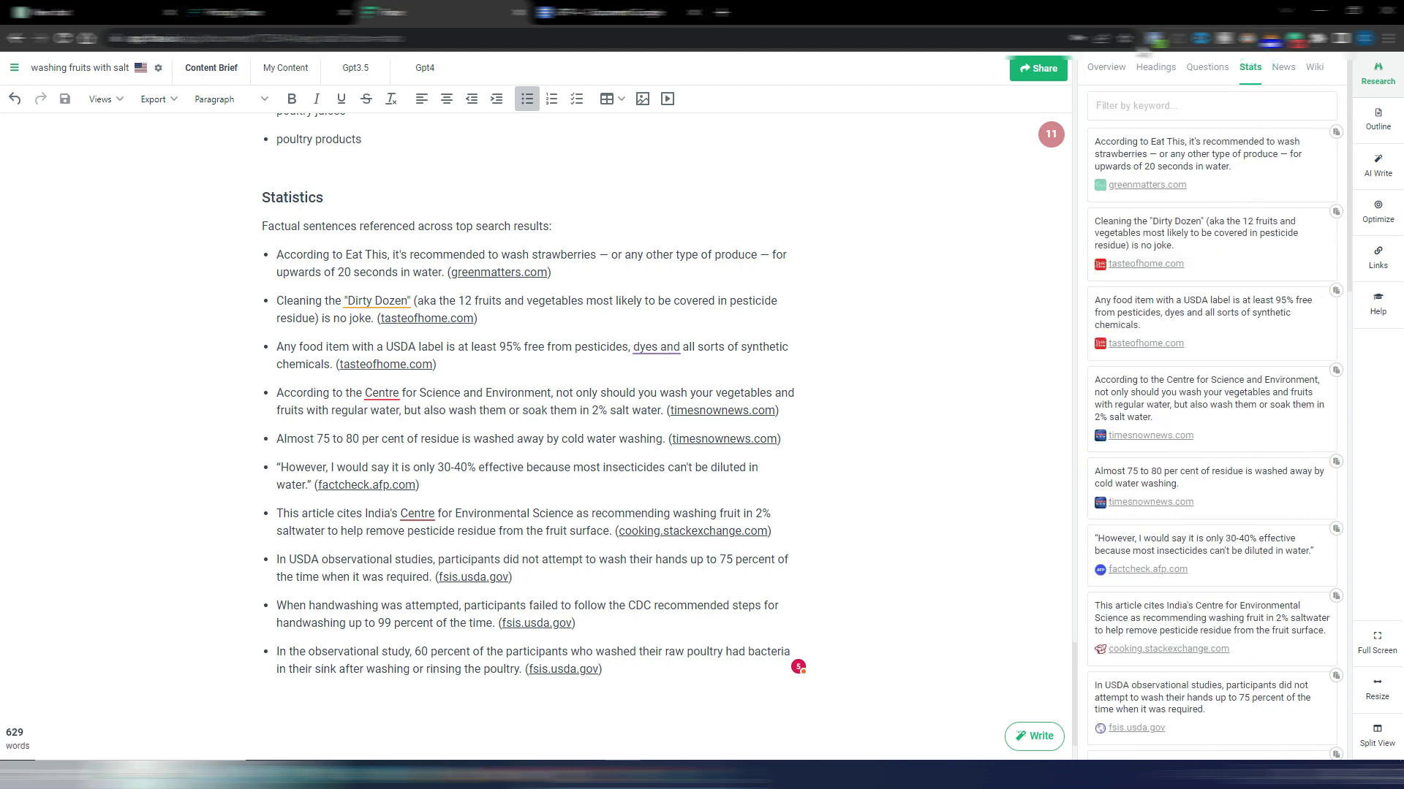
left_click(1106, 68)
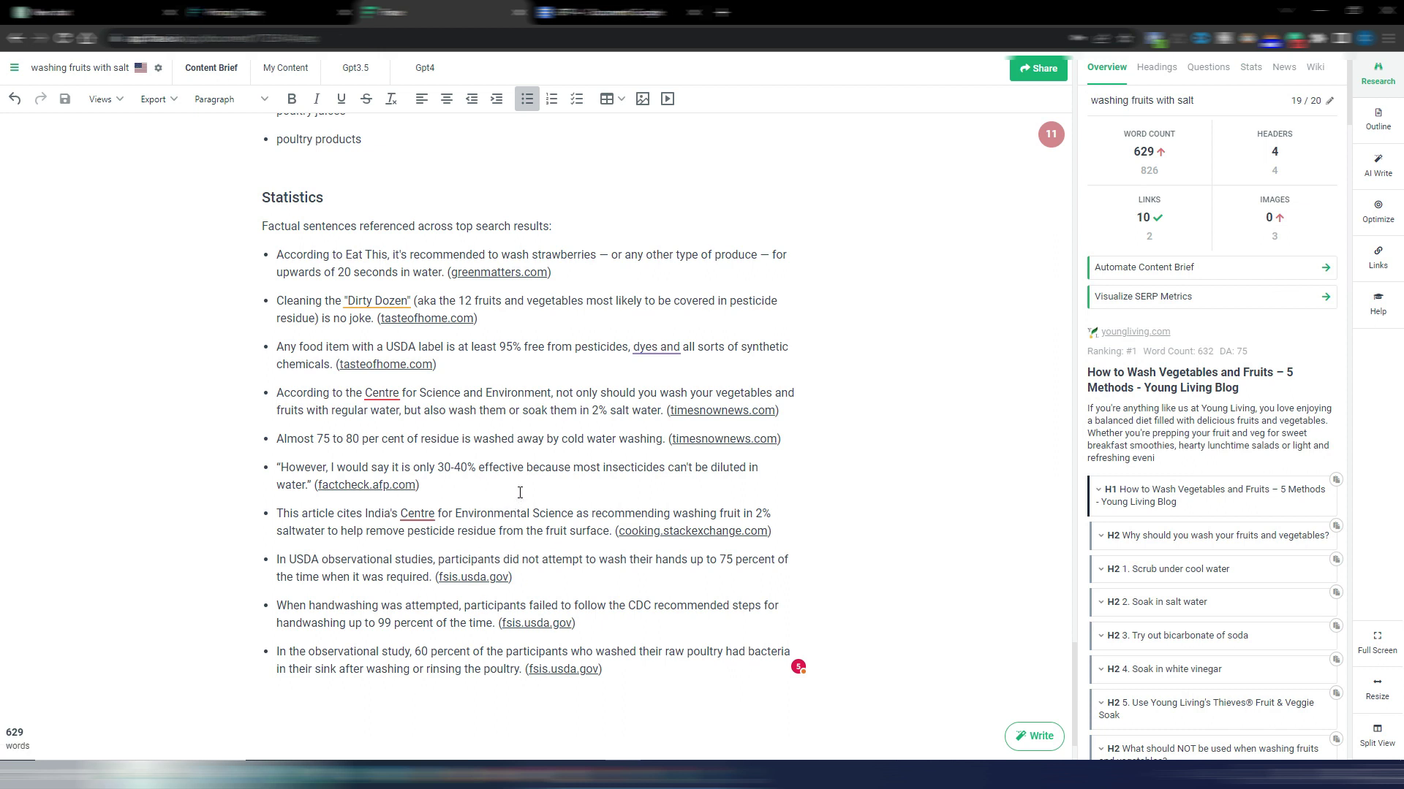
scroll(519, 494, "up", 6)
scroll(672, 507, "up", 12)
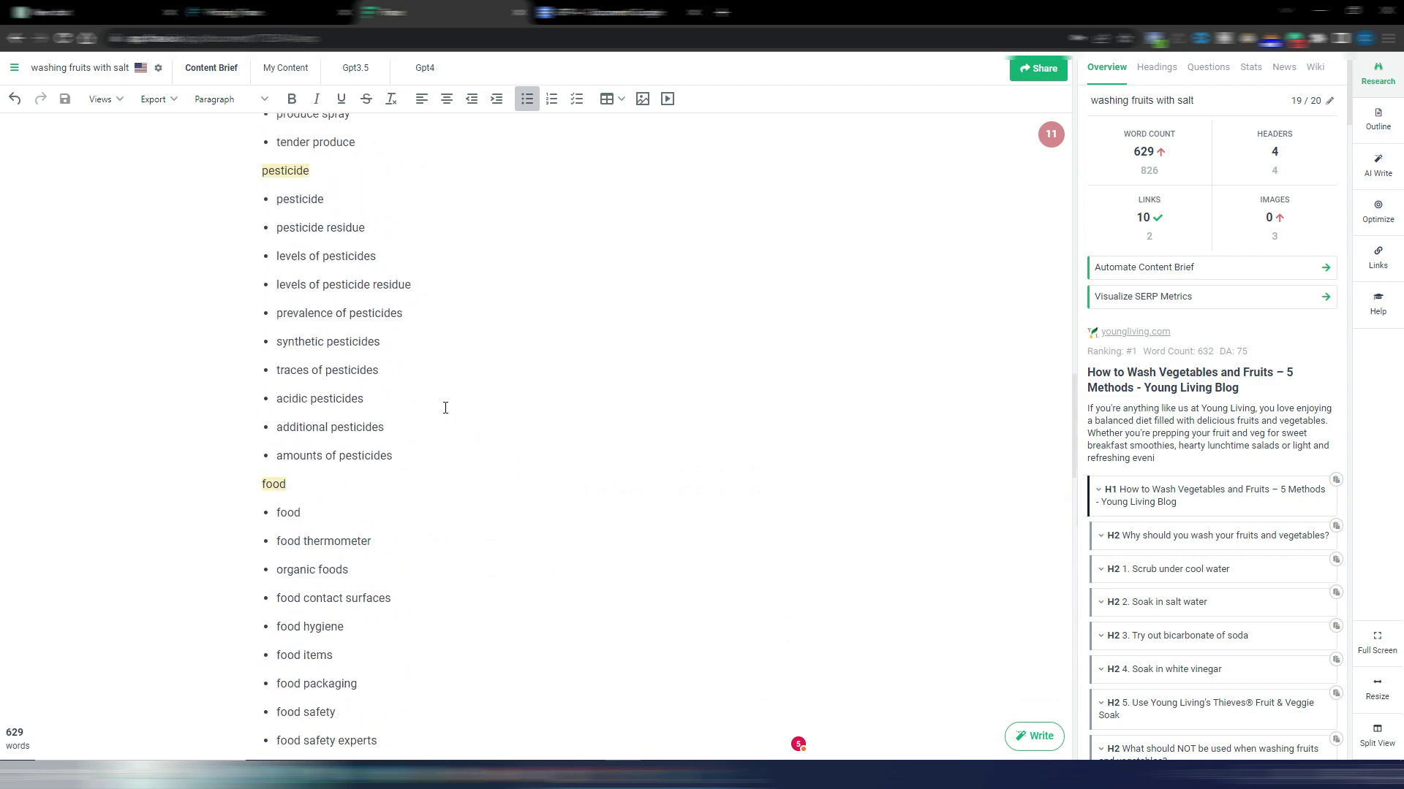
scroll(395, 439, "up", 10)
scroll(374, 292, "up", 12)
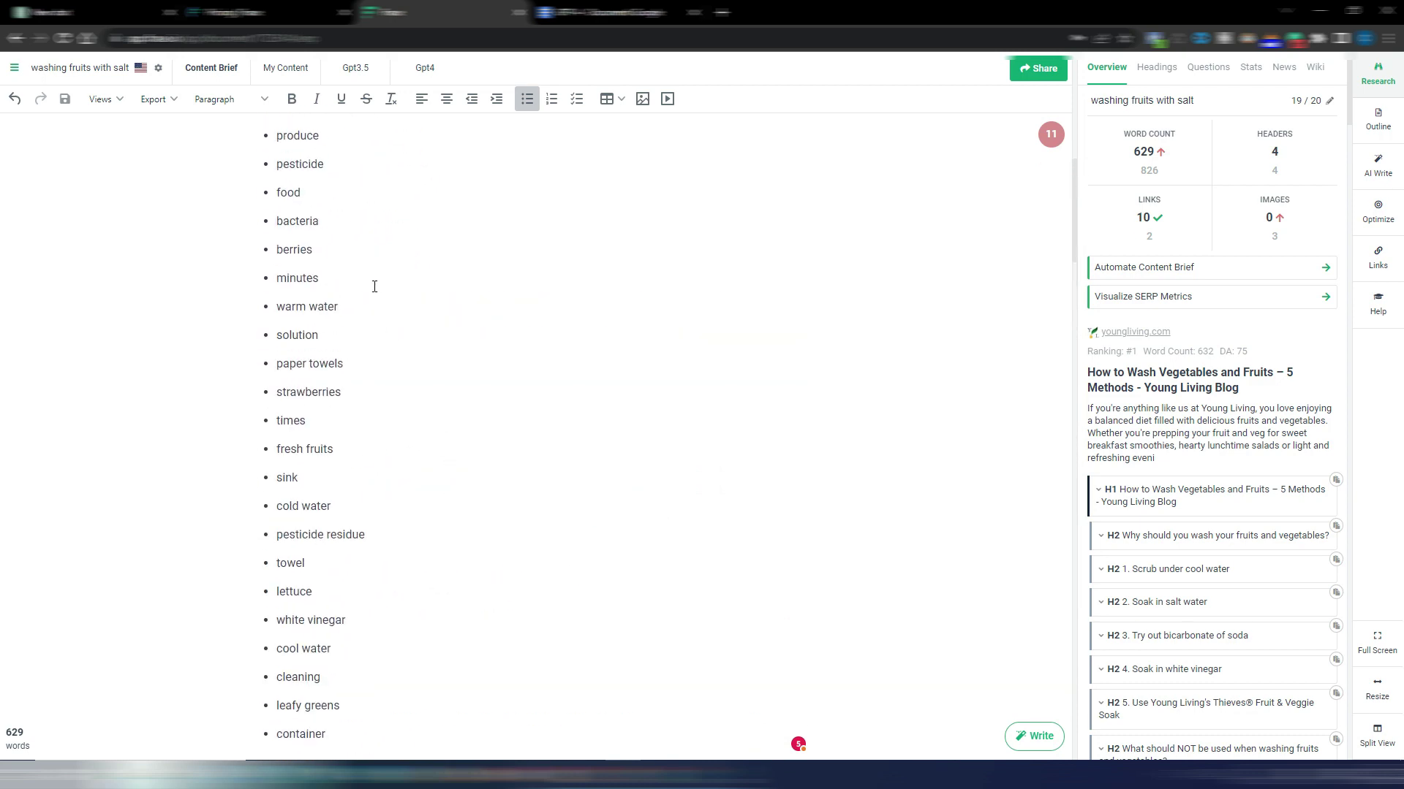
scroll(599, 390, "down", 7)
scroll(614, 386, "down", 2)
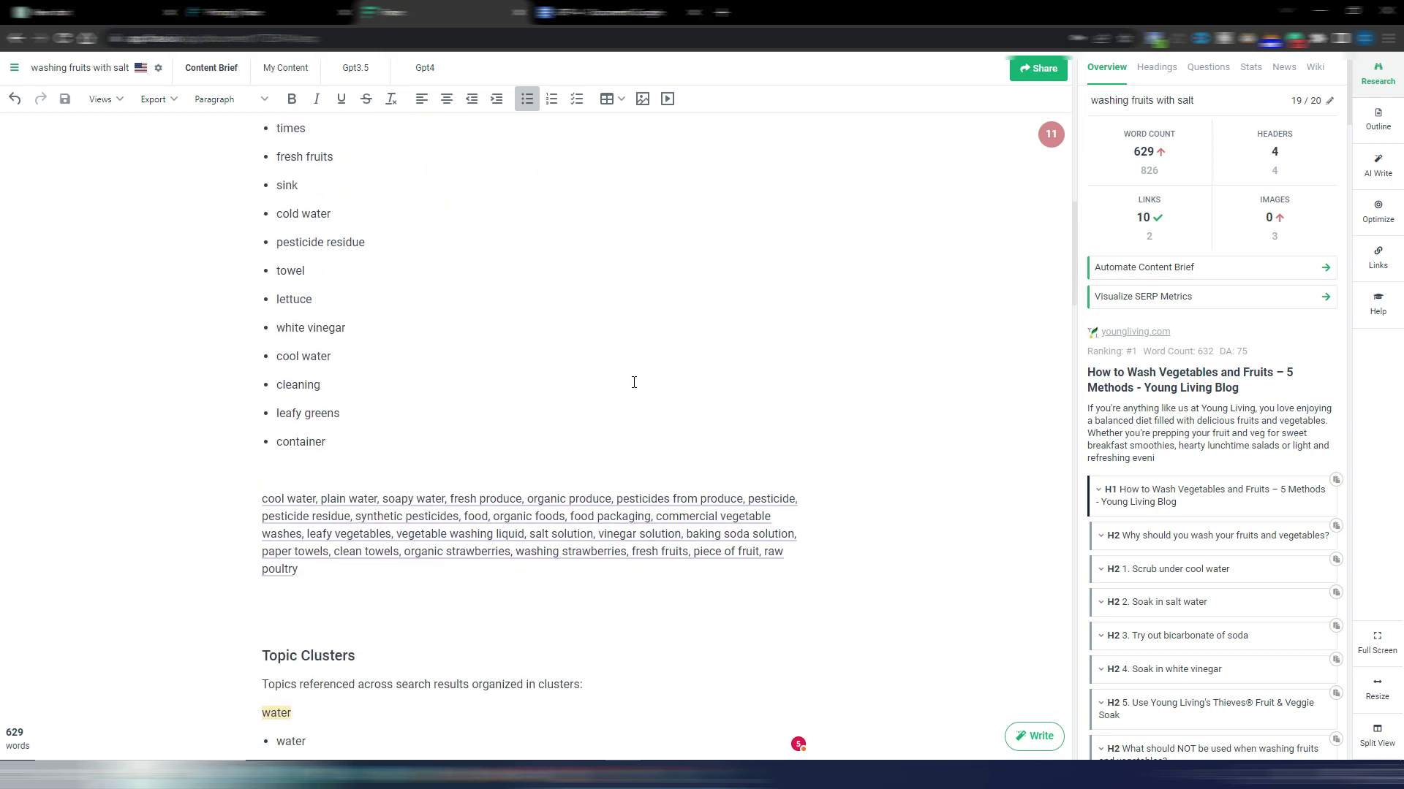
scroll(634, 382, "down", 2)
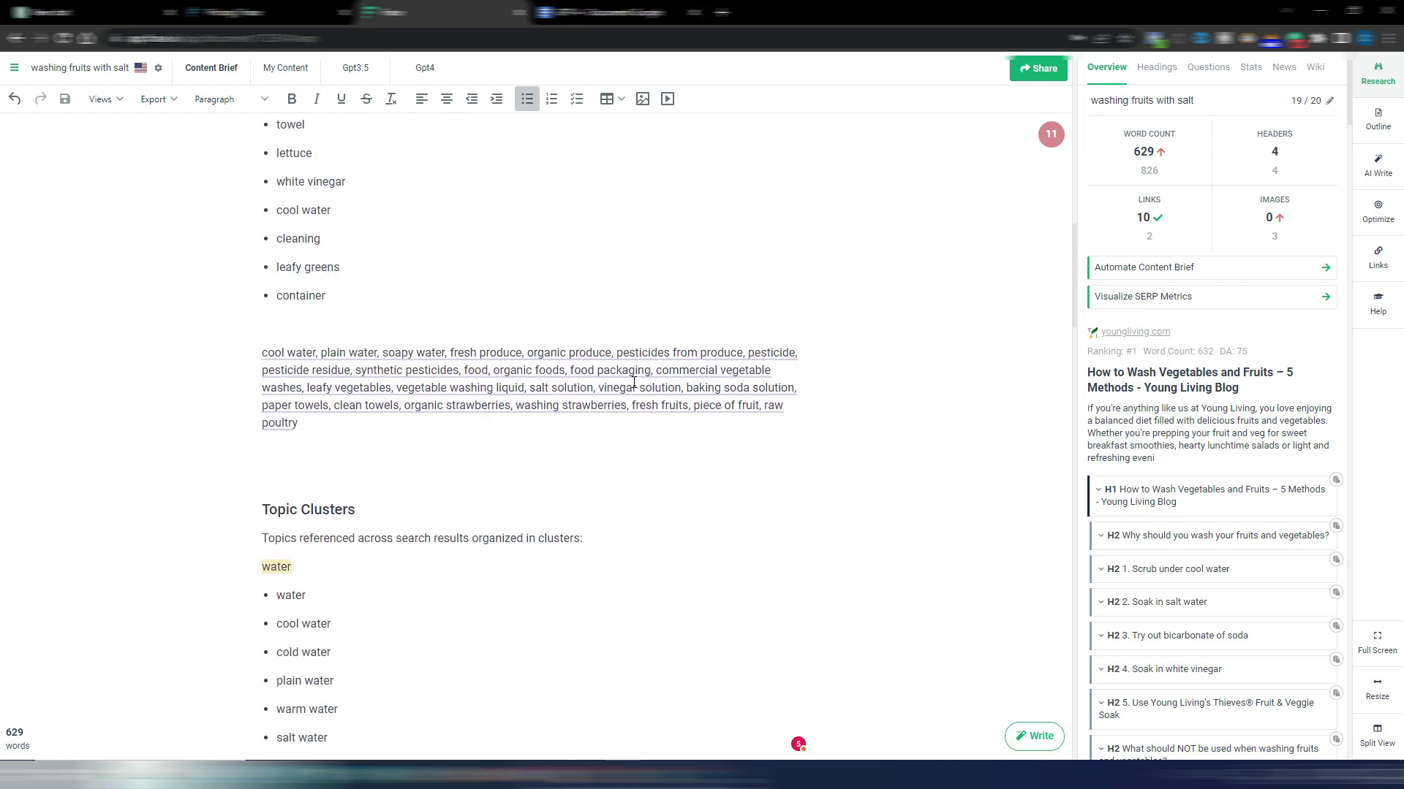
- Go to the end of the brief's comma-separated keyword paragraph and move to ChatGPT's outline prompt
left_click(247, 356)
left_click(312, 421)
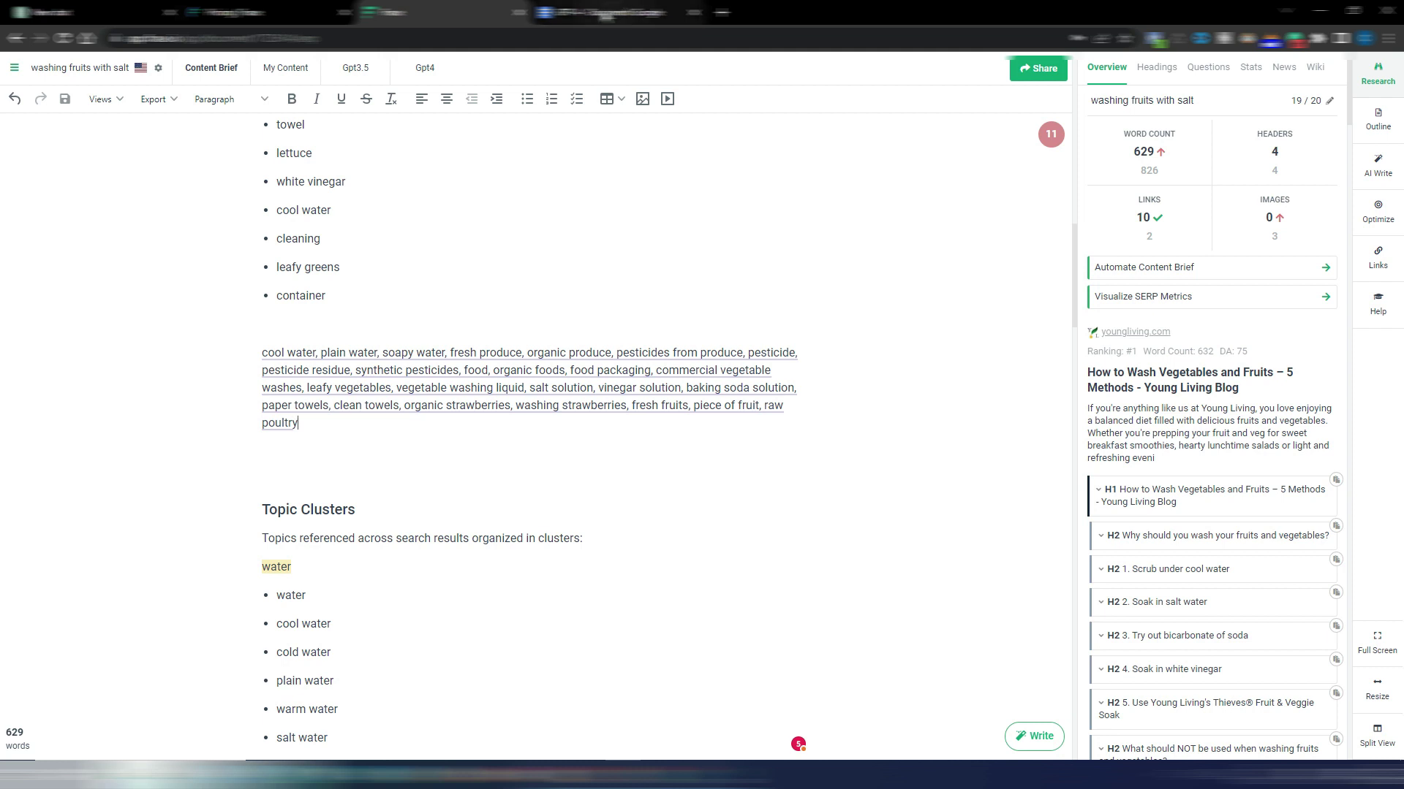
left_click(607, 15)
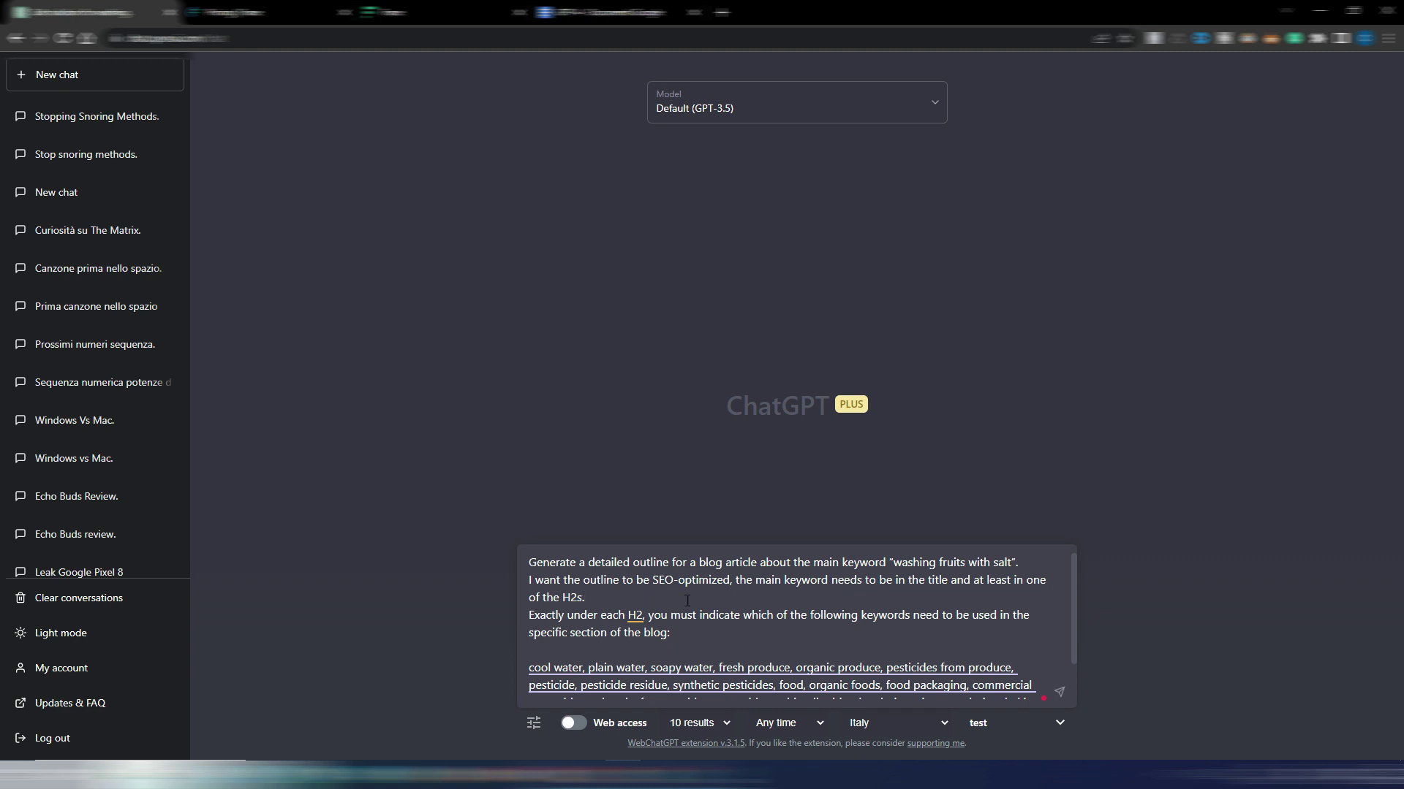
- Send GPT-3.5 the SEO outline request with the brief's keyword list
left_click(741, 599)
scroll(789, 623, "down", 1)
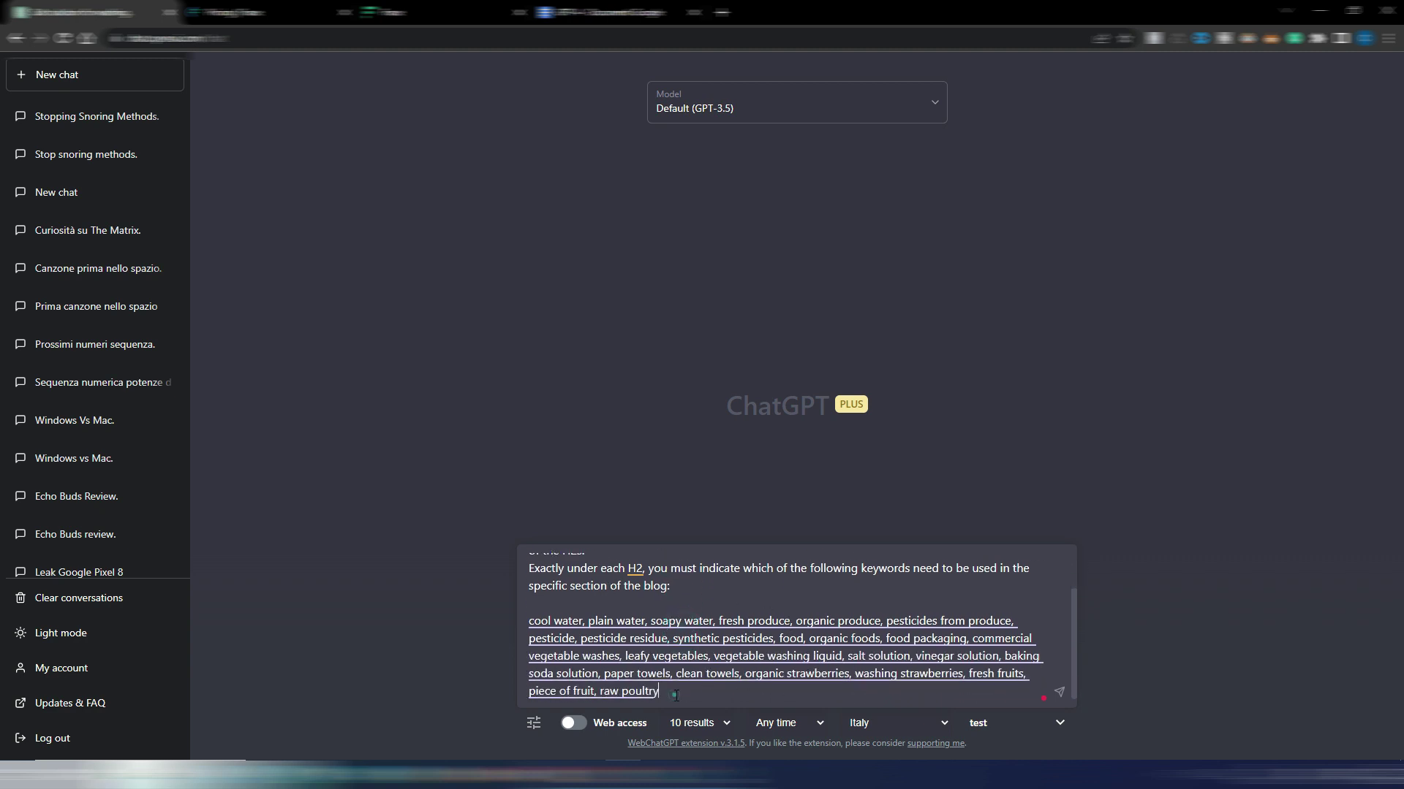
key("Return")
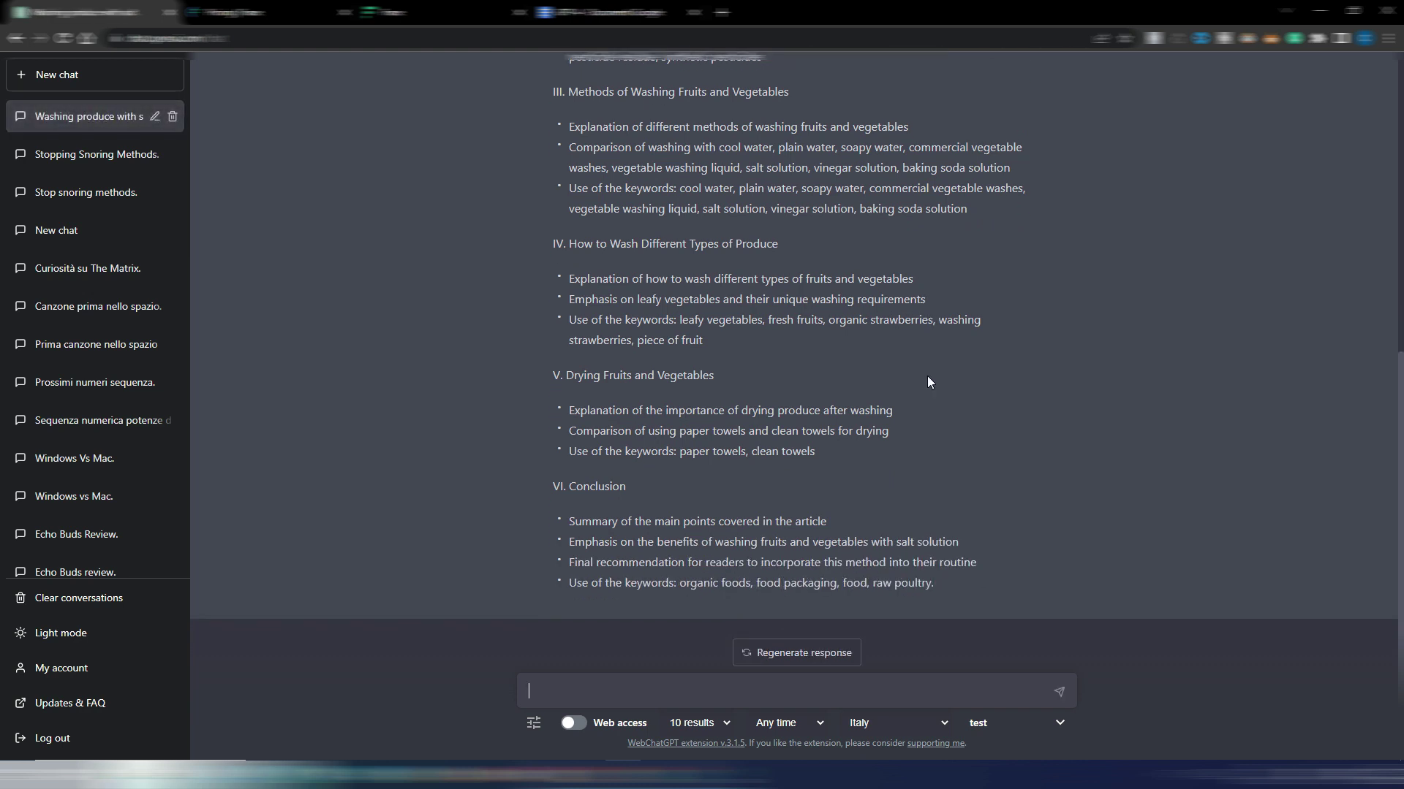
scroll(924, 377, "up", 4)
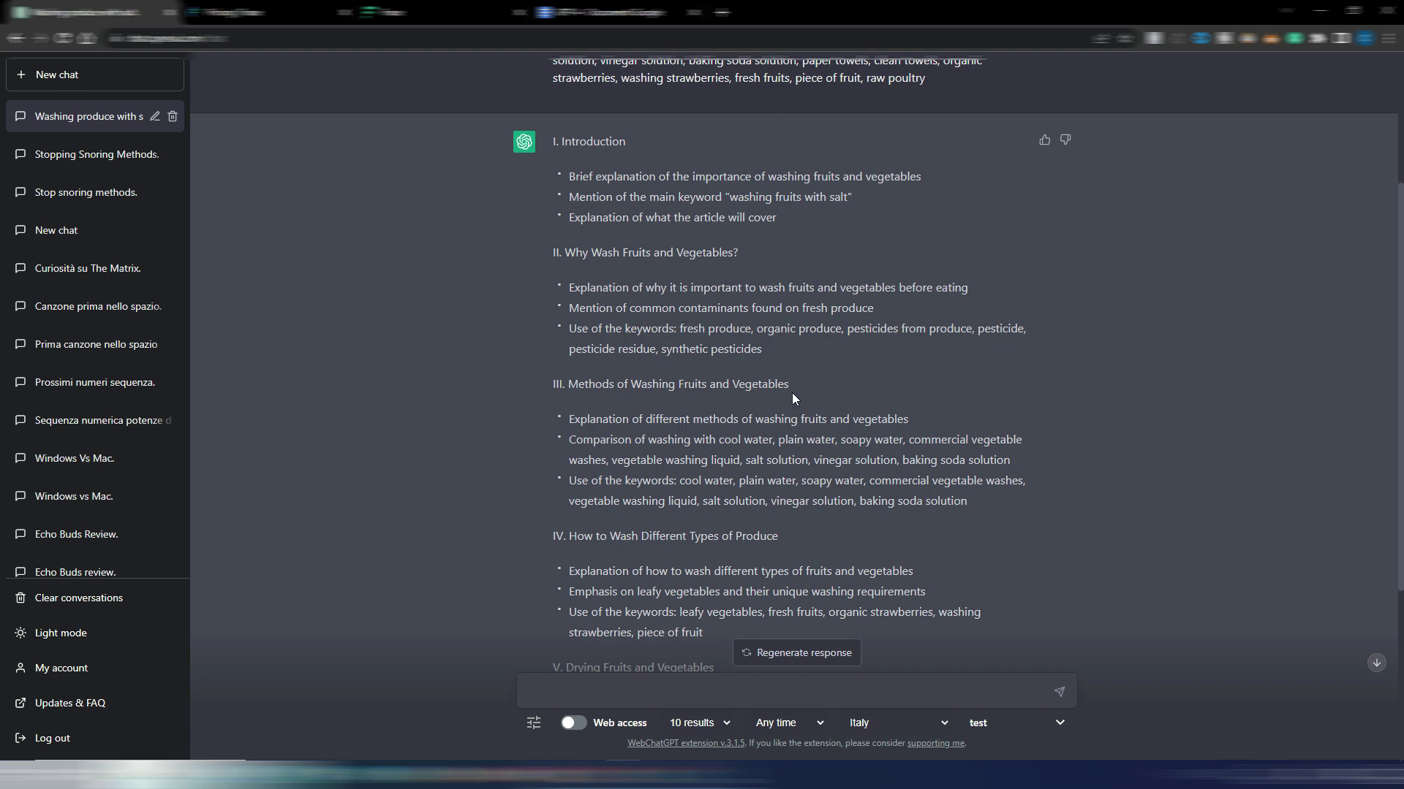
scroll(818, 442, "down", 4)
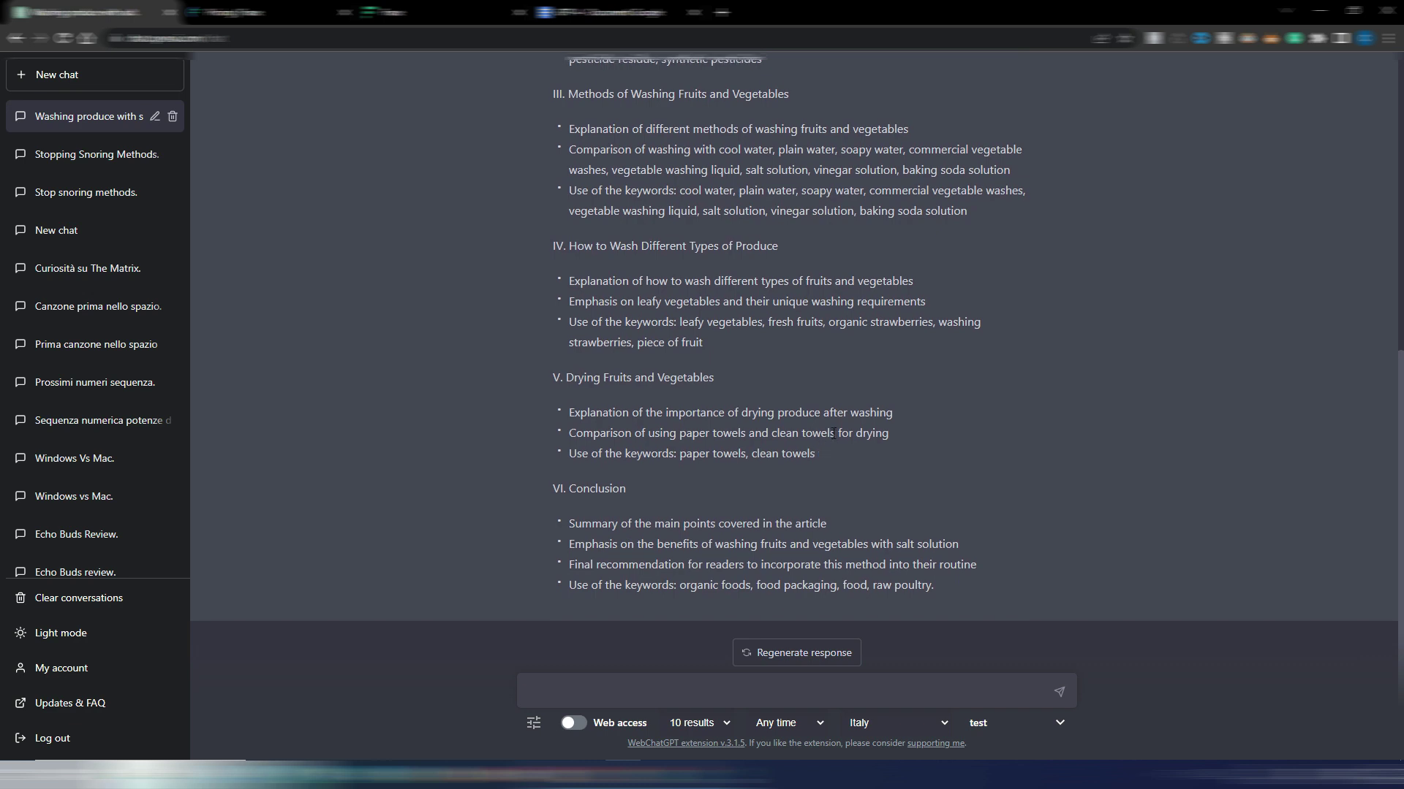
scroll(833, 433, "up", 4)
scroll(833, 433, "up", 4)
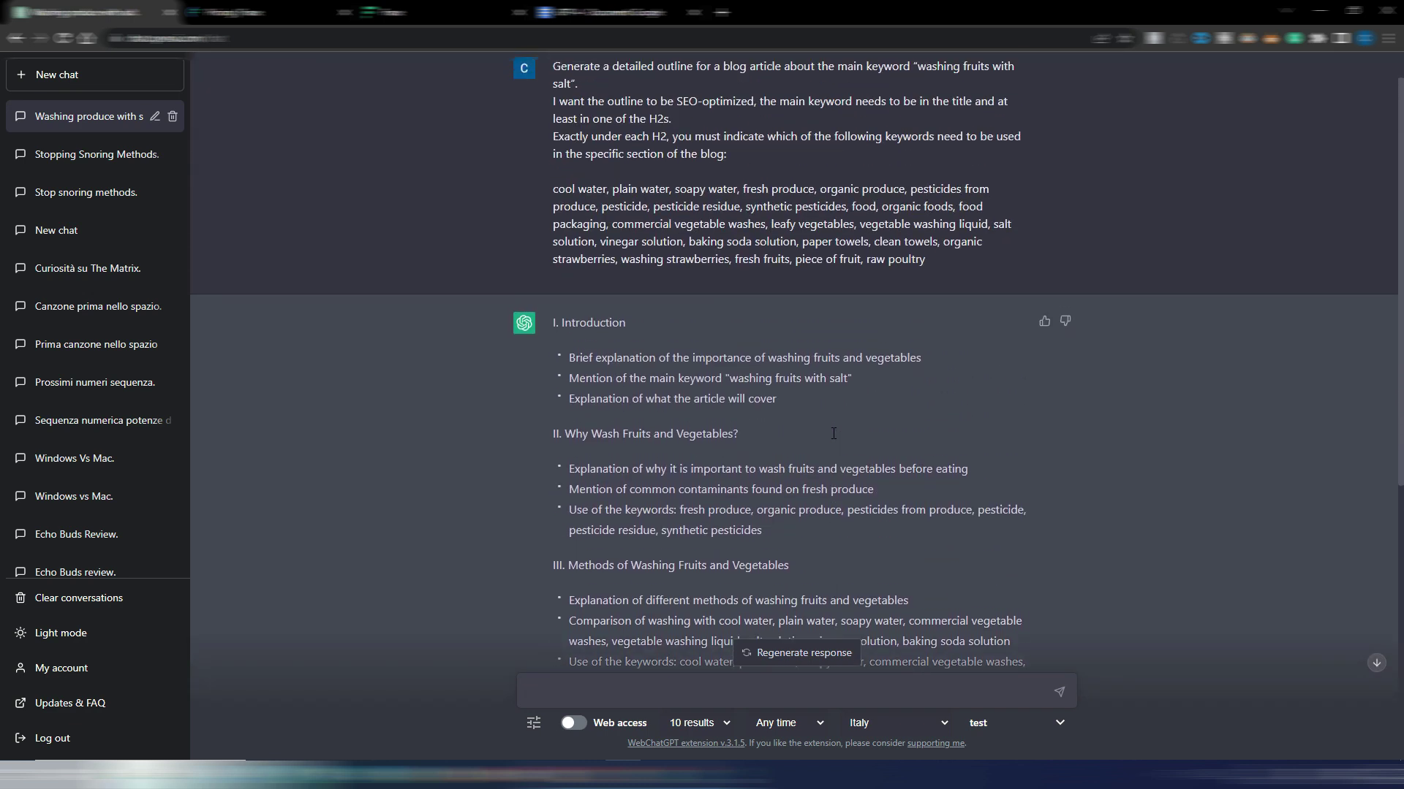
left_click_drag(918, 111, 592, 128)
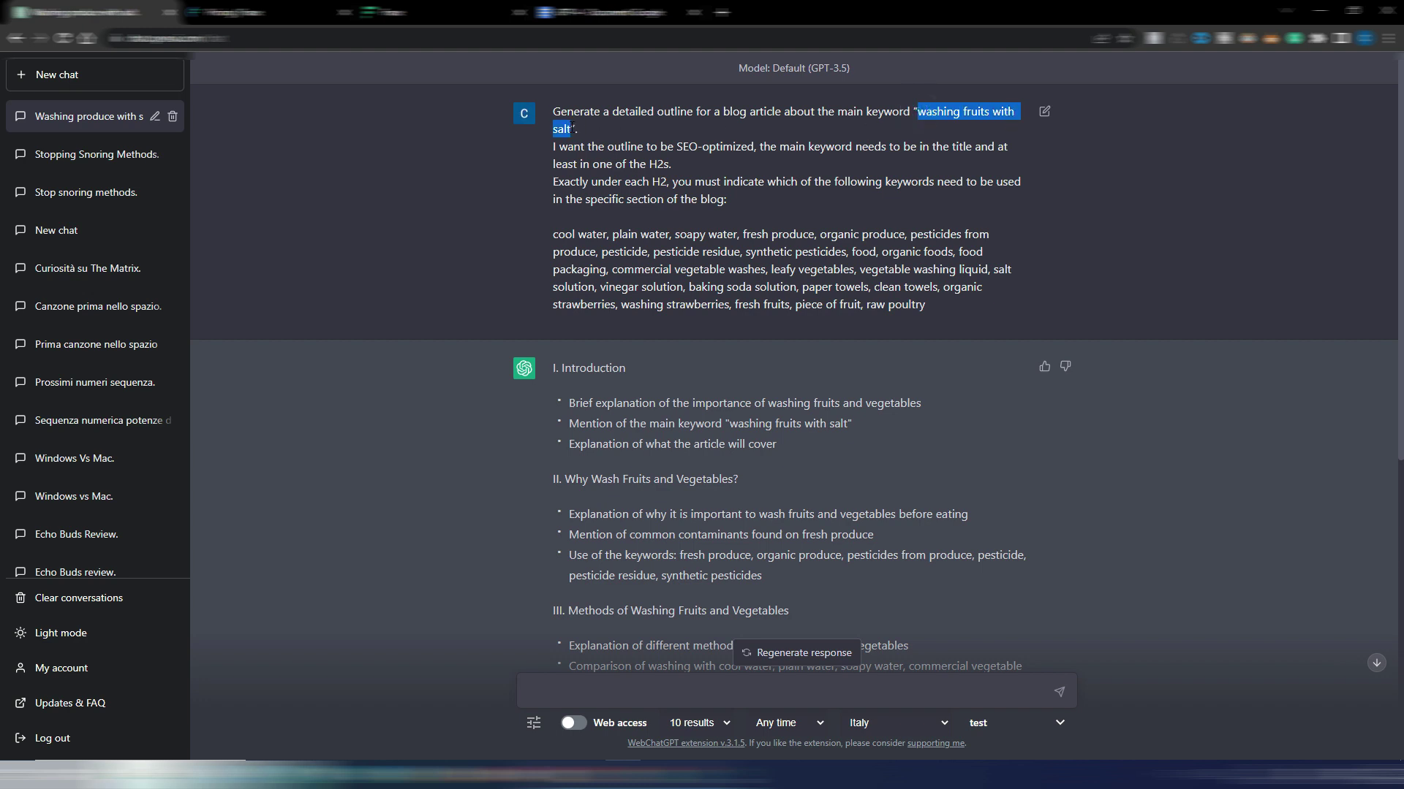
scroll(599, 335, "down", 2)
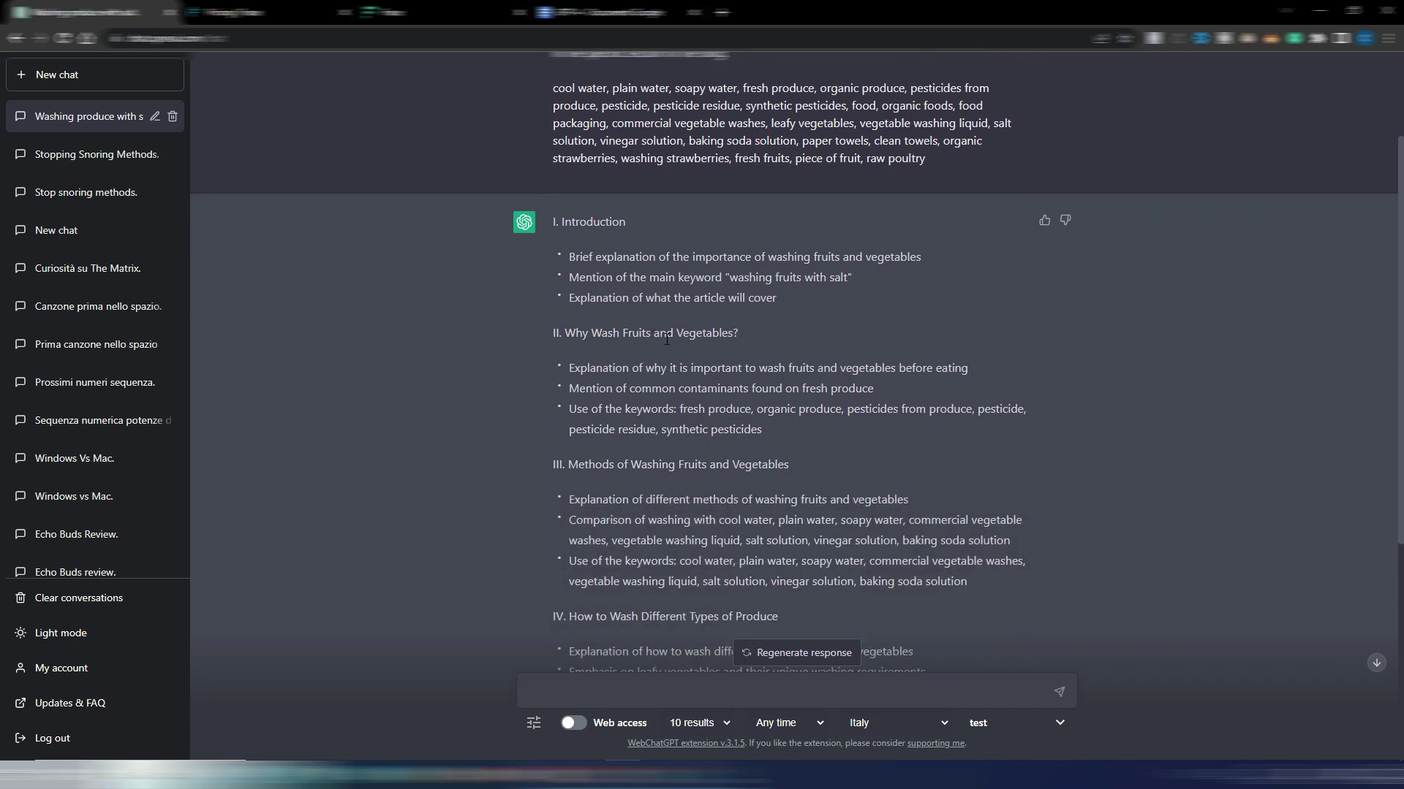
scroll(702, 338, "down", 2)
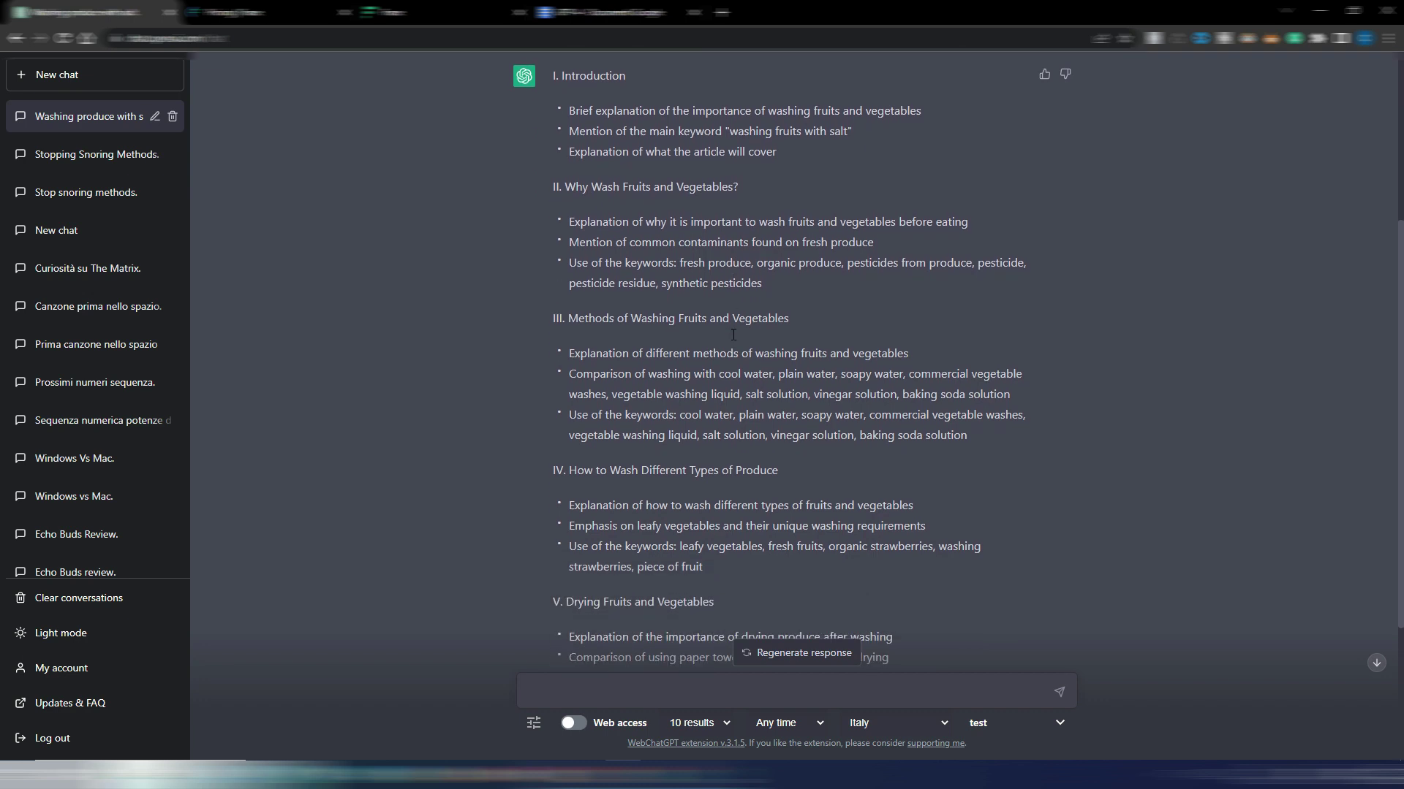
scroll(733, 335, "down", 3)
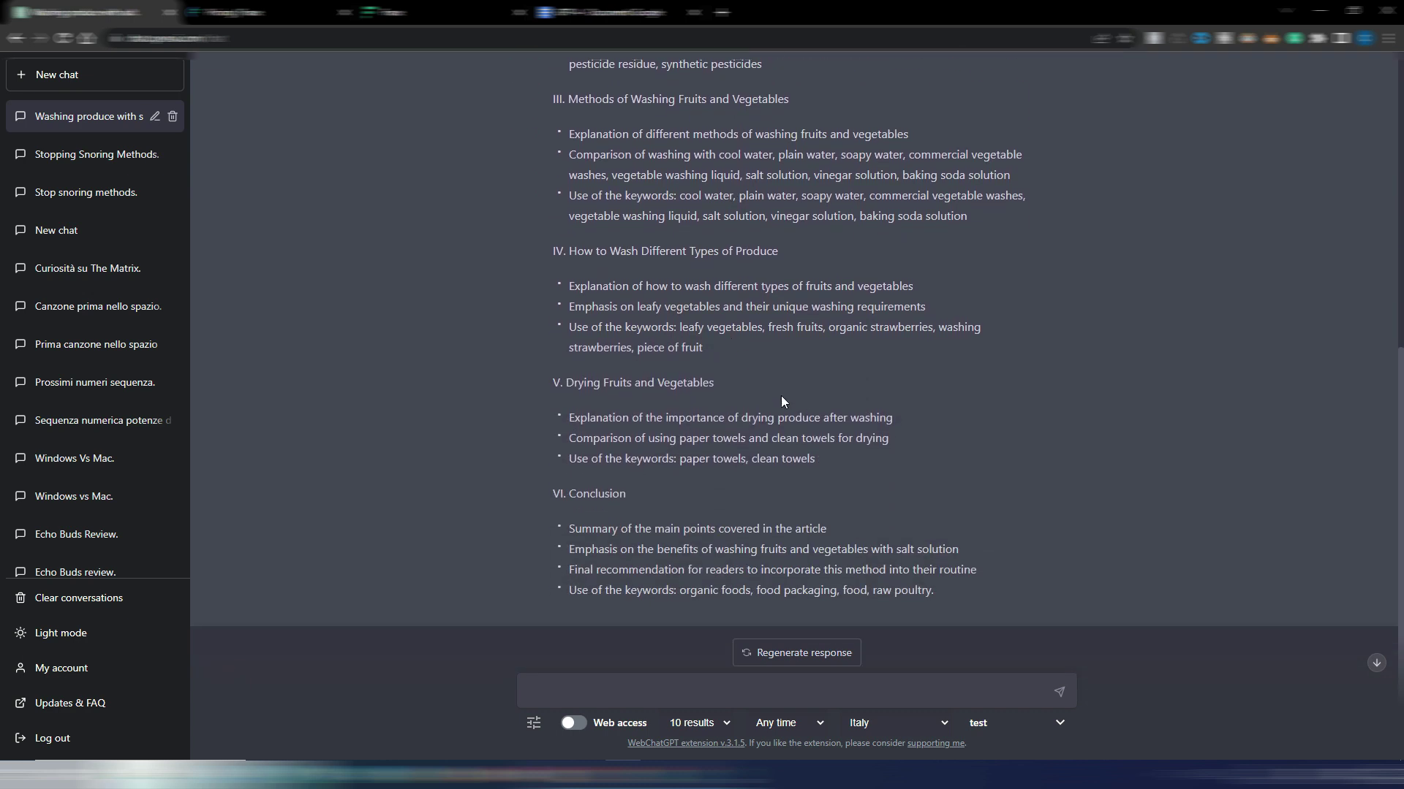
scroll(805, 417, "up", 7)
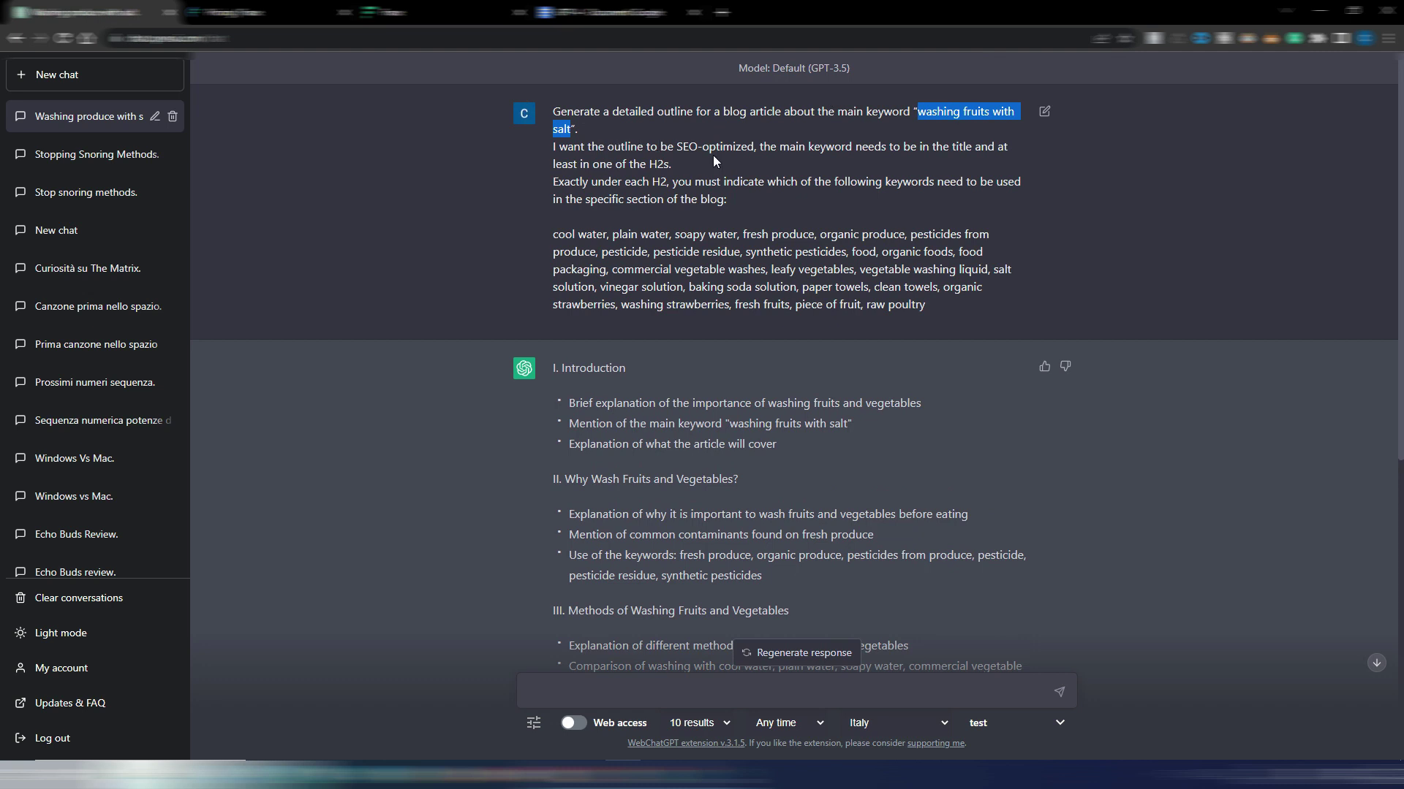
left_click(969, 146)
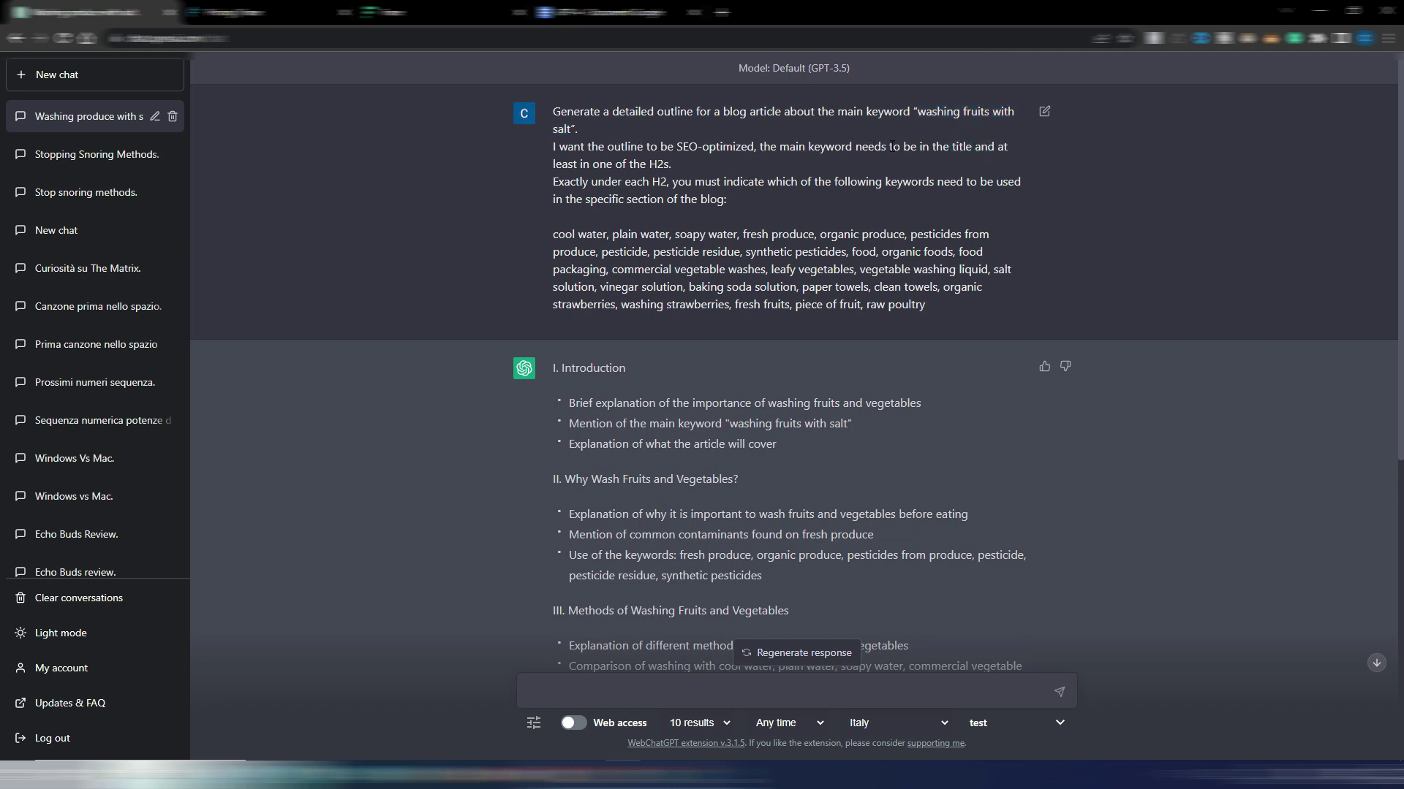
left_click_drag(889, 147, 683, 167)
scroll(838, 360, "down", 3)
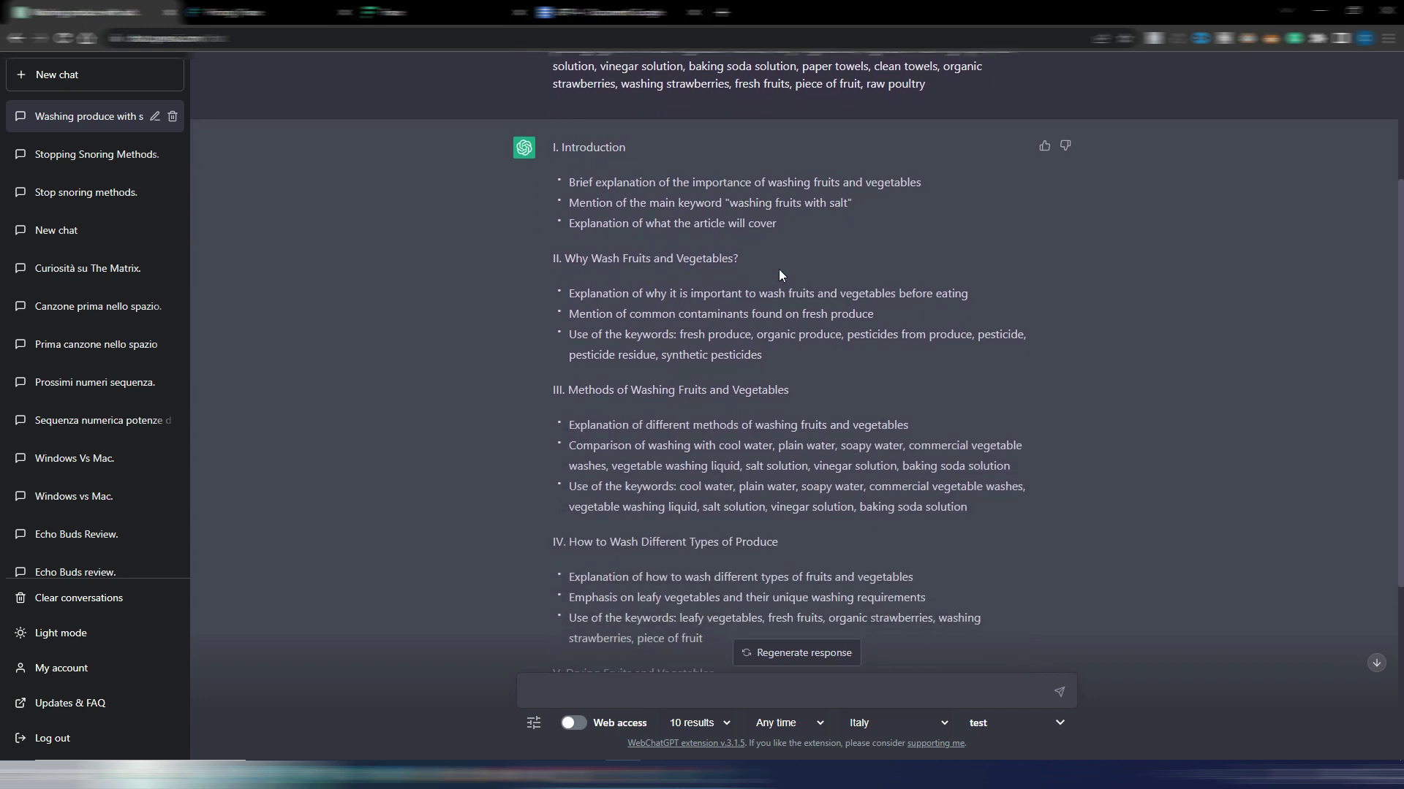
scroll(778, 272, "down", 3)
scroll(778, 275, "up", 3)
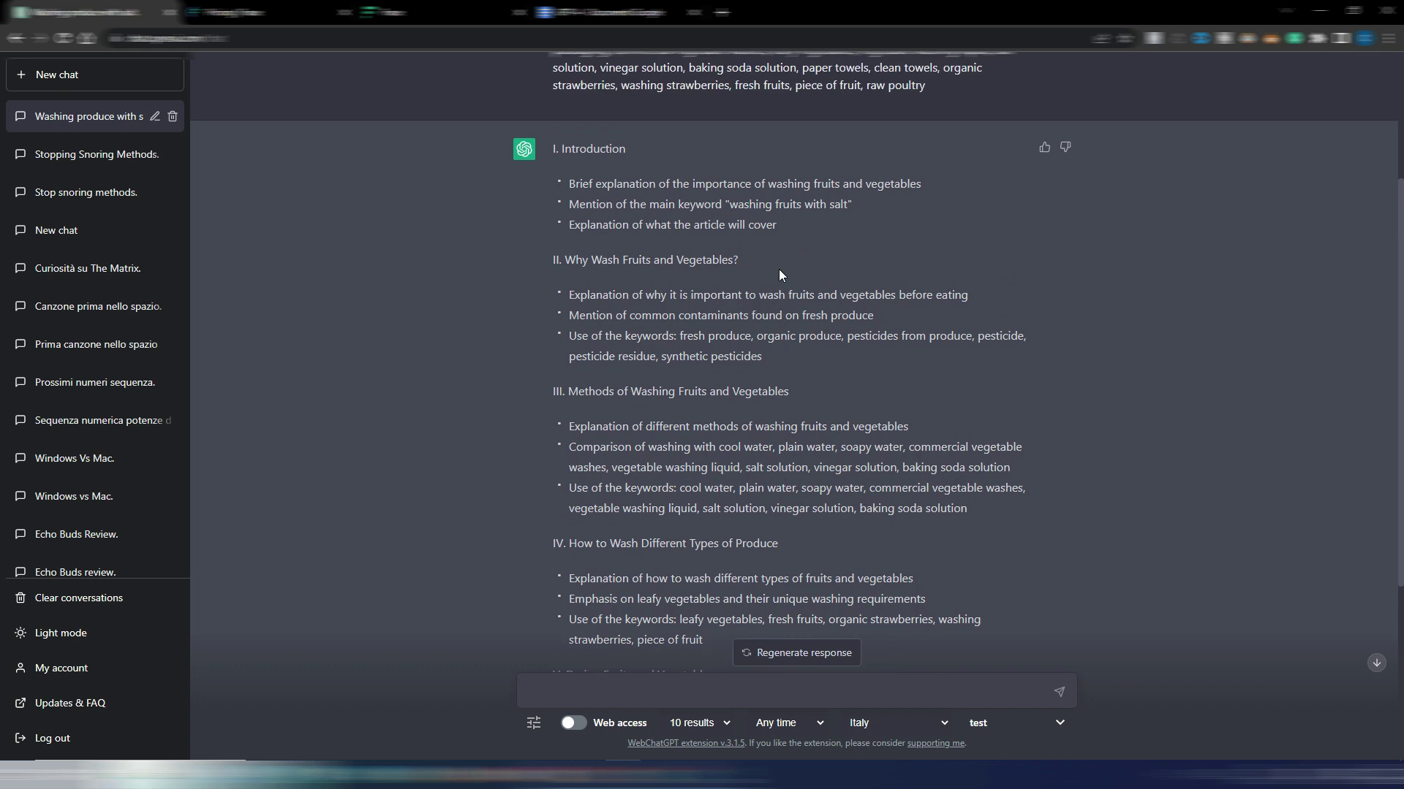
scroll(779, 273, "down", 4)
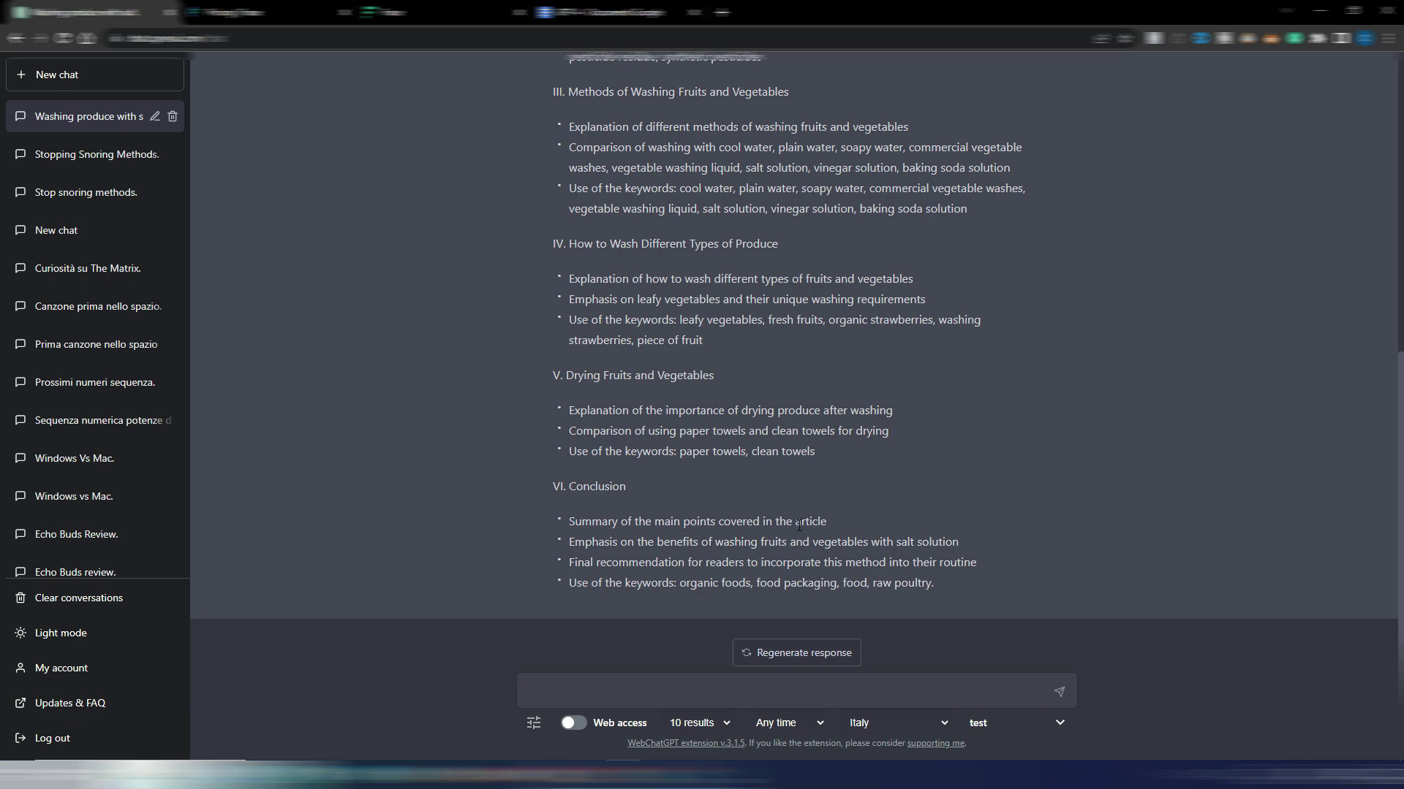
- Paste the 'write the introduction, include the following:' request and fix the 'include' typo
left_click(629, 683)
type("write the introduction, iclude the following:")
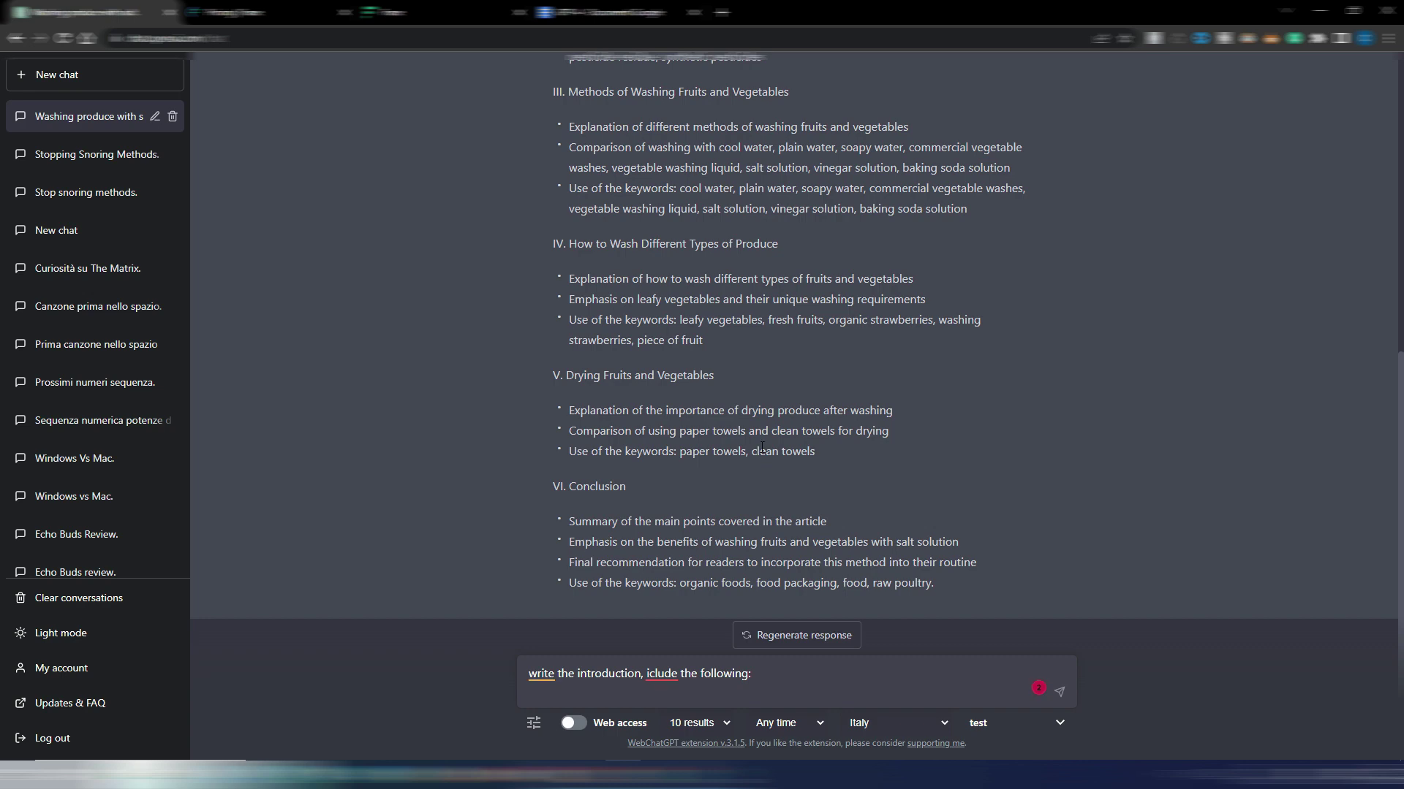
scroll(762, 448, "up", 2)
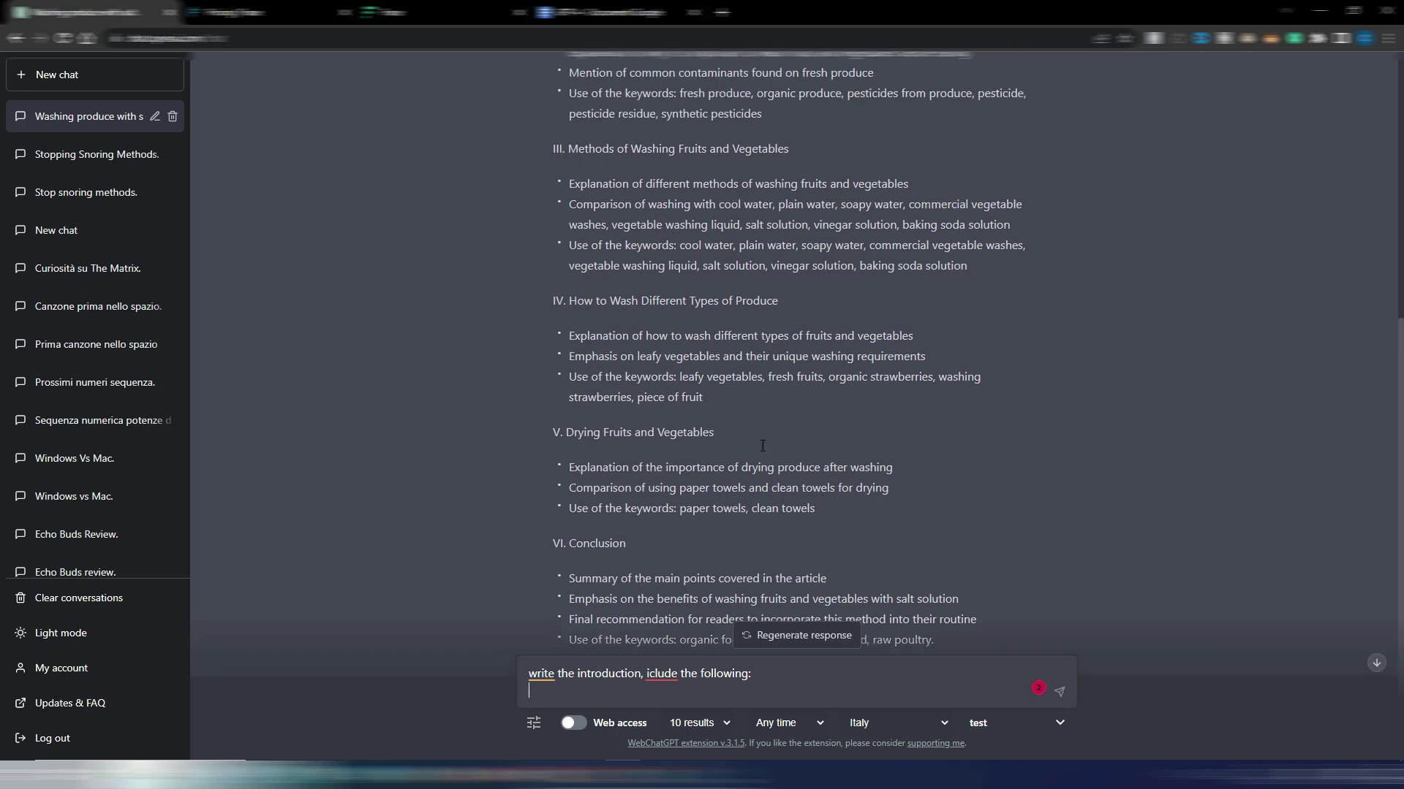
left_click(648, 674)
type("n")
- Add the outline's Introduction points below the request and send it
scroll(650, 246, "up", 3)
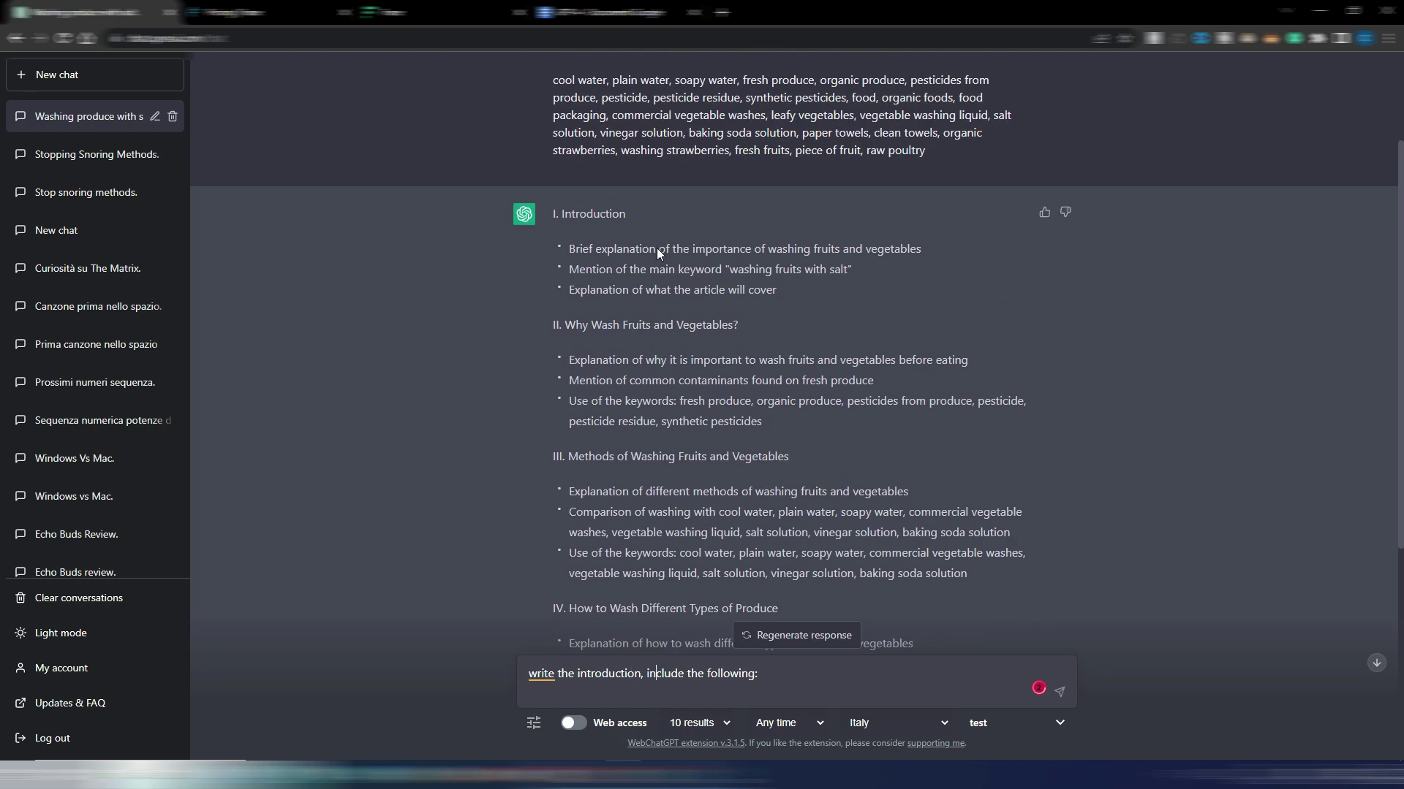
left_click_drag(564, 215, 798, 294)
key("ctrl+c")
left_click(775, 676)
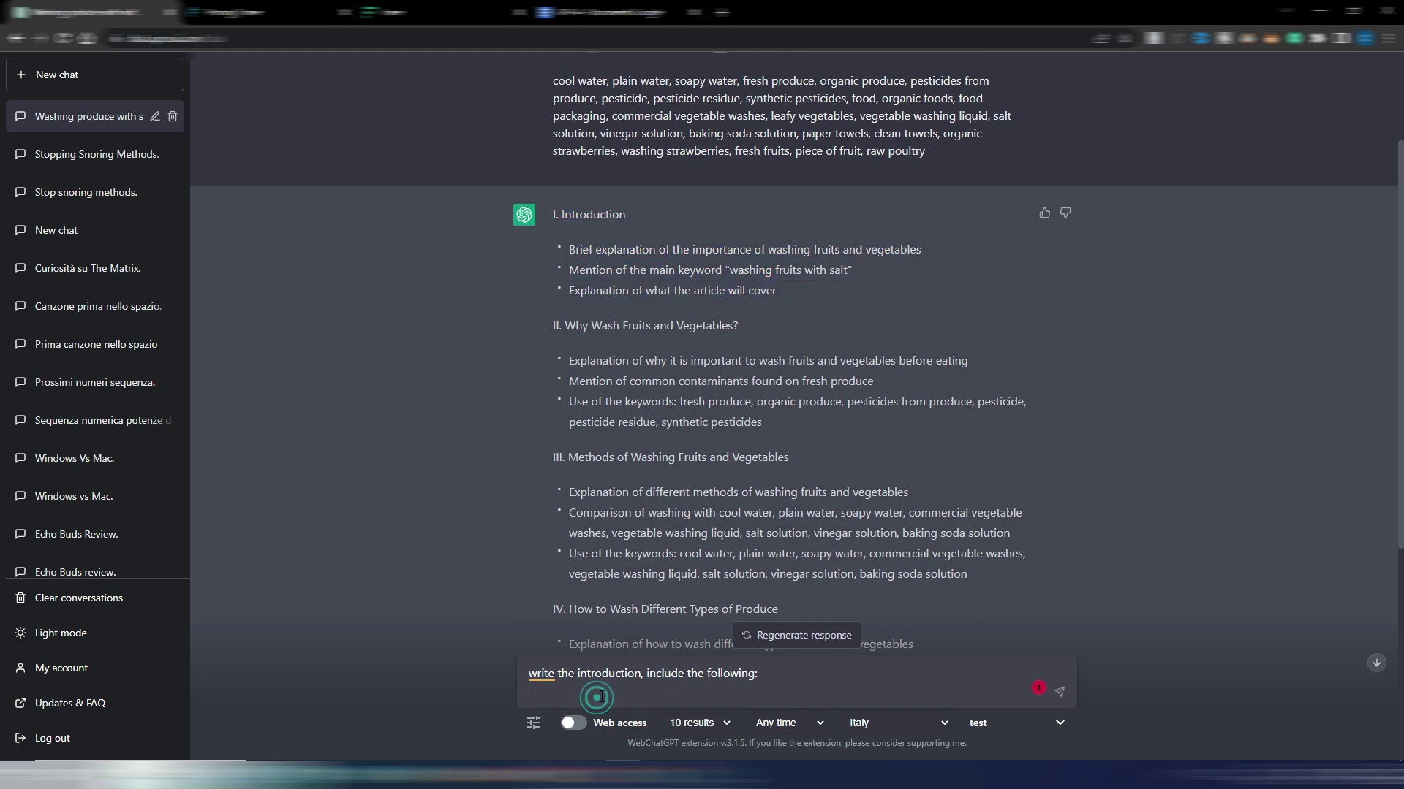
key("shift+Return")
key("ctrl+v")
key("Return")
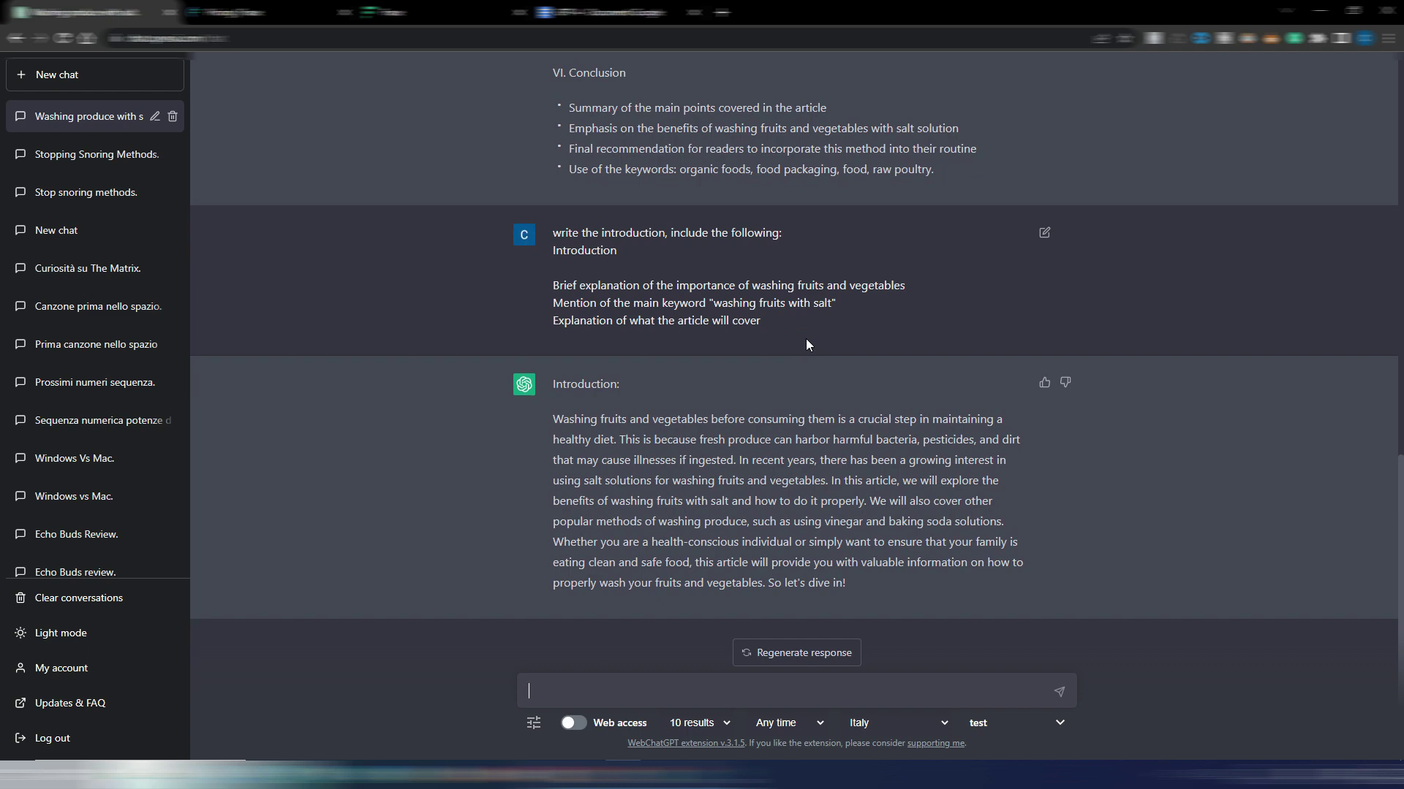
- Request section II, Why Wash Fruits, using the 'write the next blog section' prompt plus its outline points
key("super+v")
key("Return")
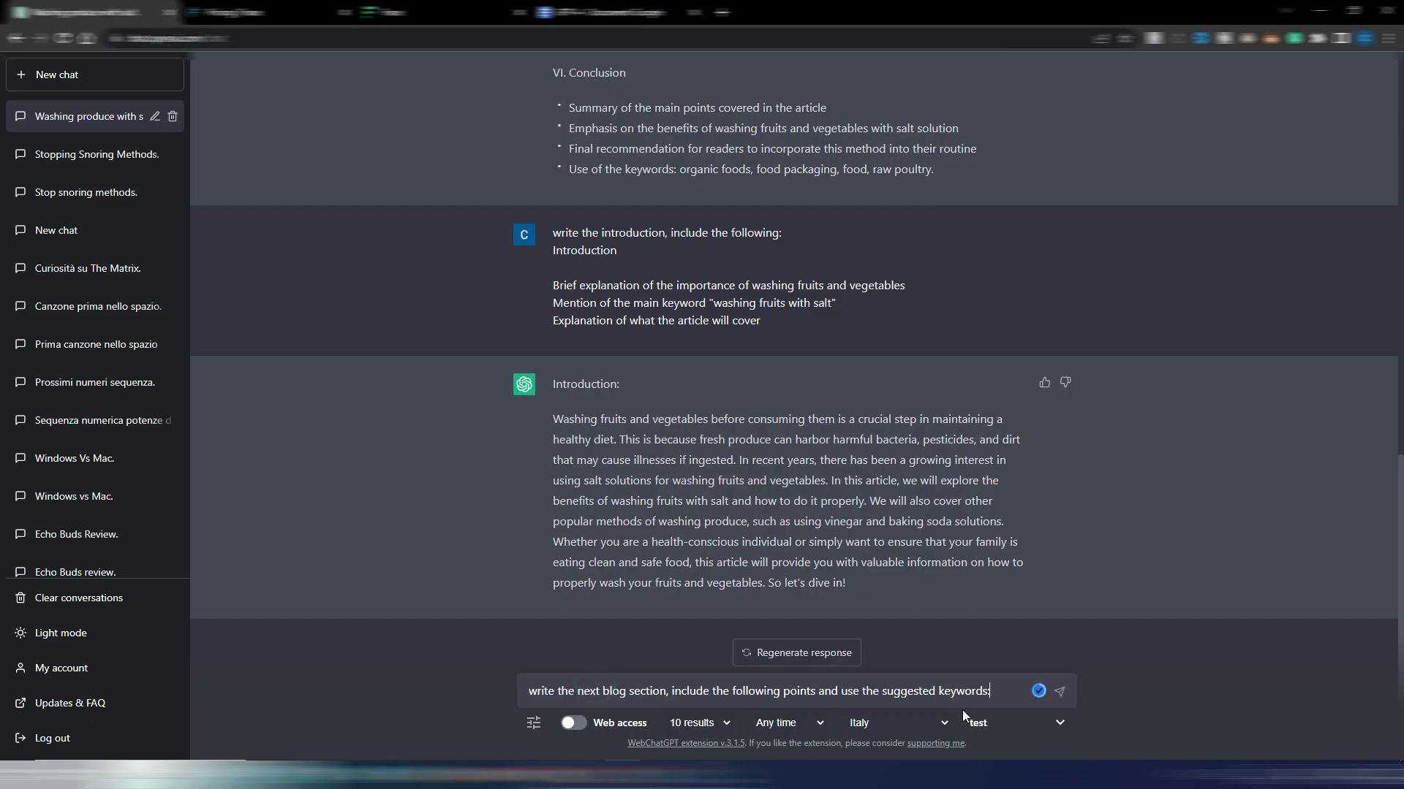
key("shift+Return")
scroll(668, 348, "up", 7)
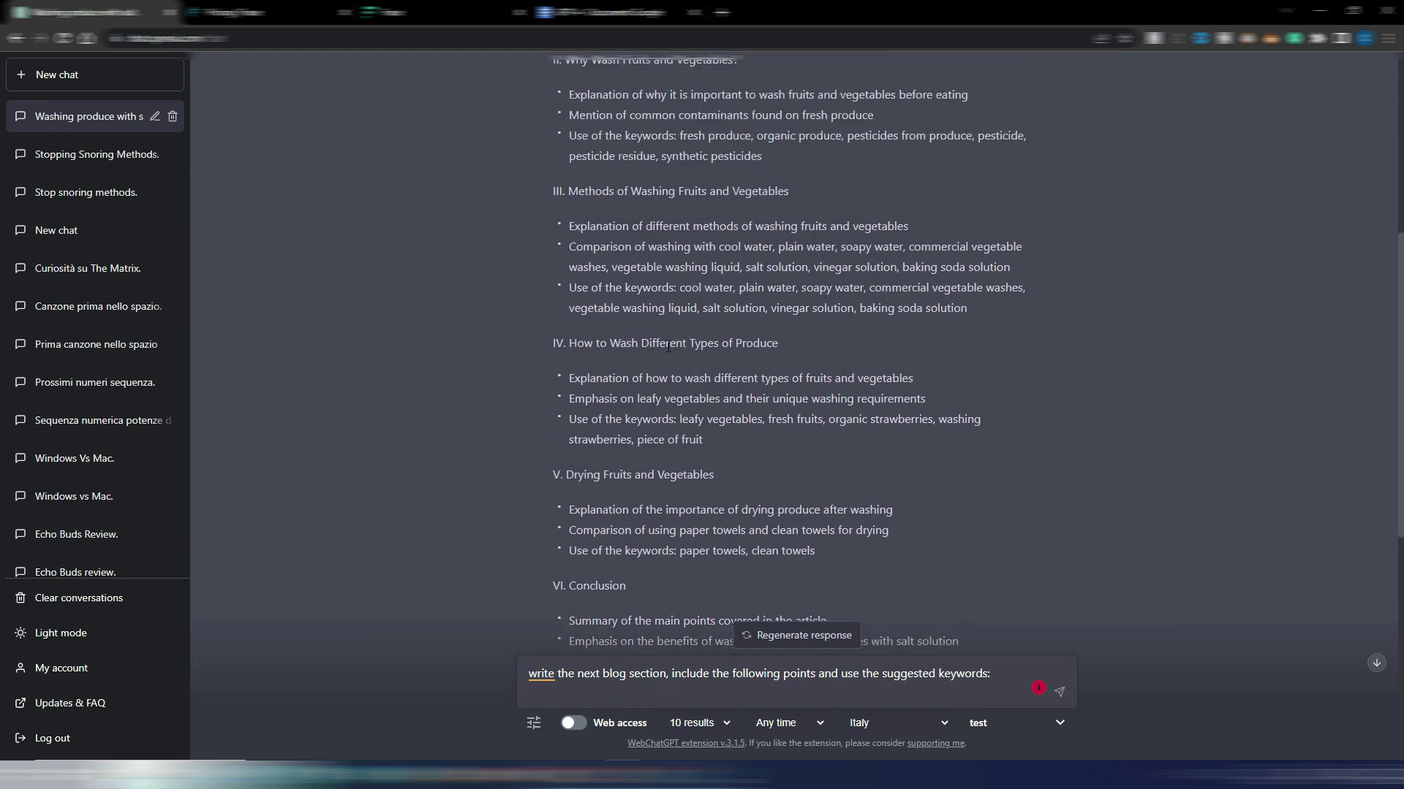
scroll(668, 348, "up", 3)
left_click_drag(564, 277, 807, 374)
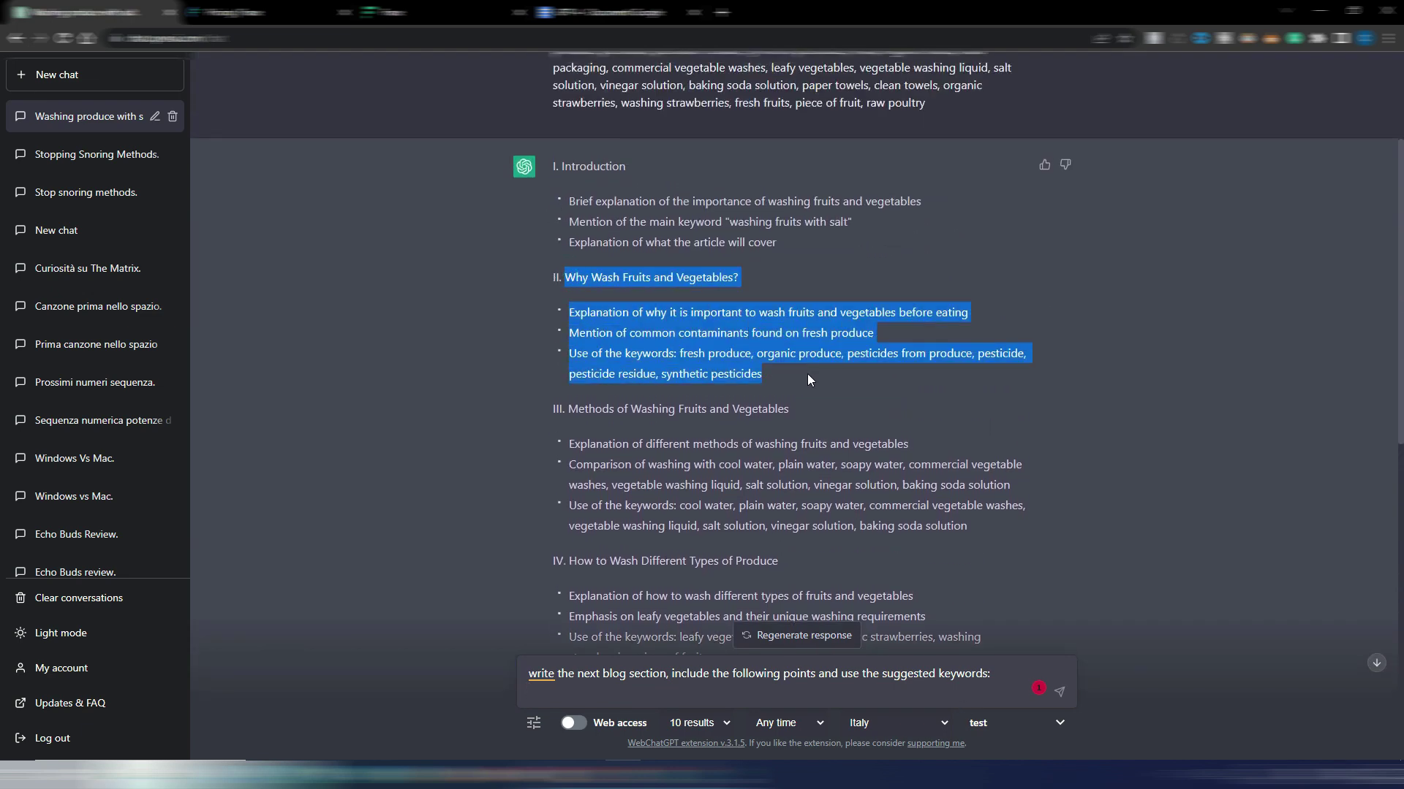
left_click(643, 683)
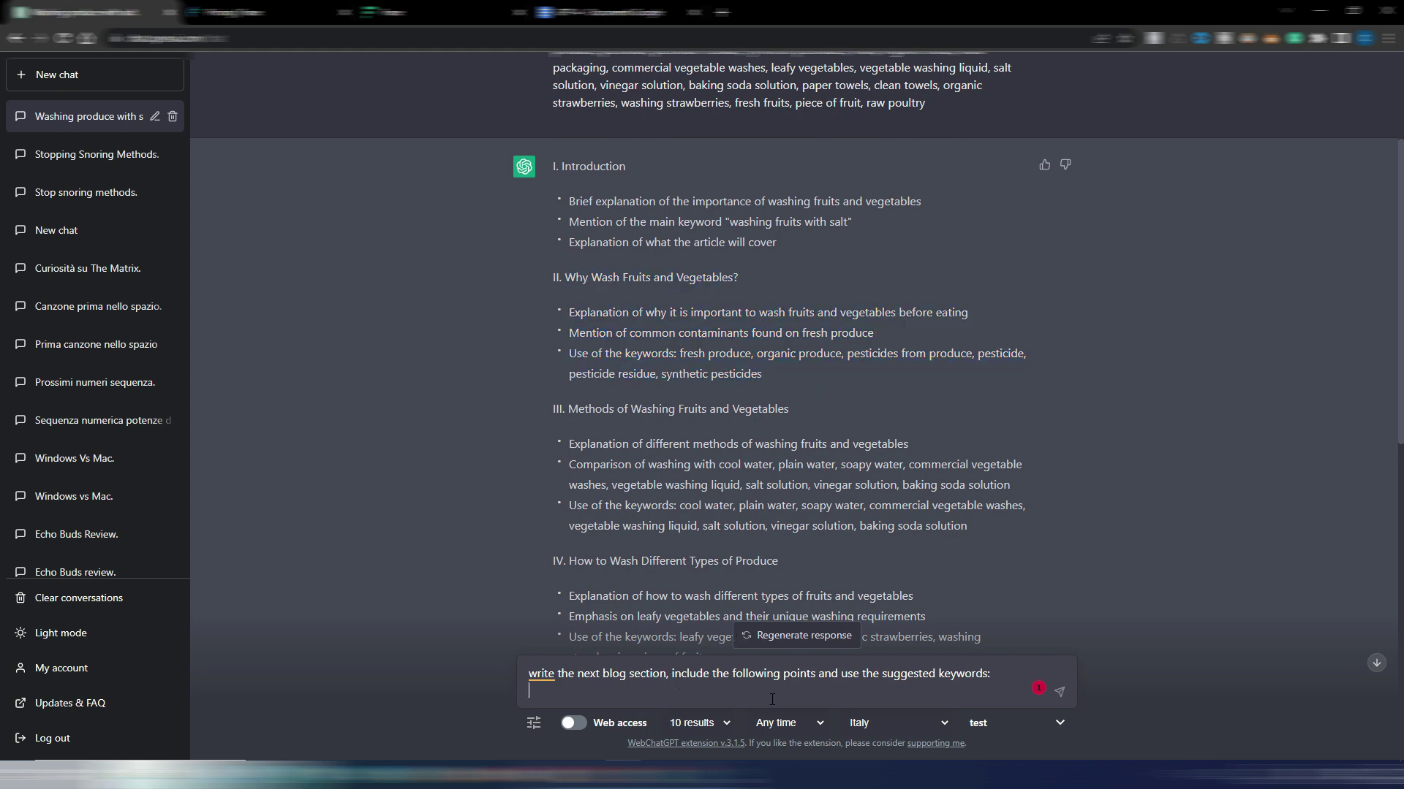
key("ctrl+v")
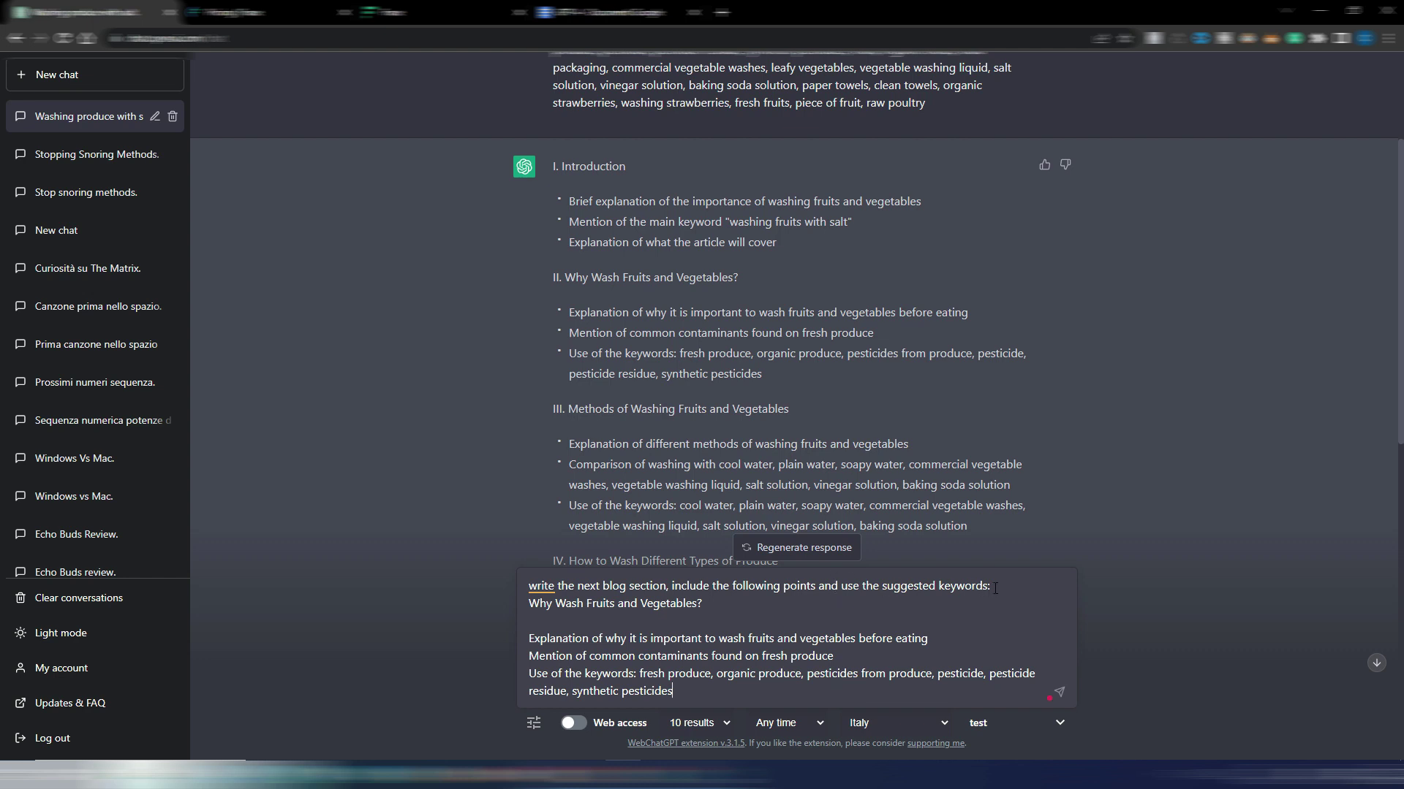
left_click(527, 673)
left_click(709, 694)
key("Return")
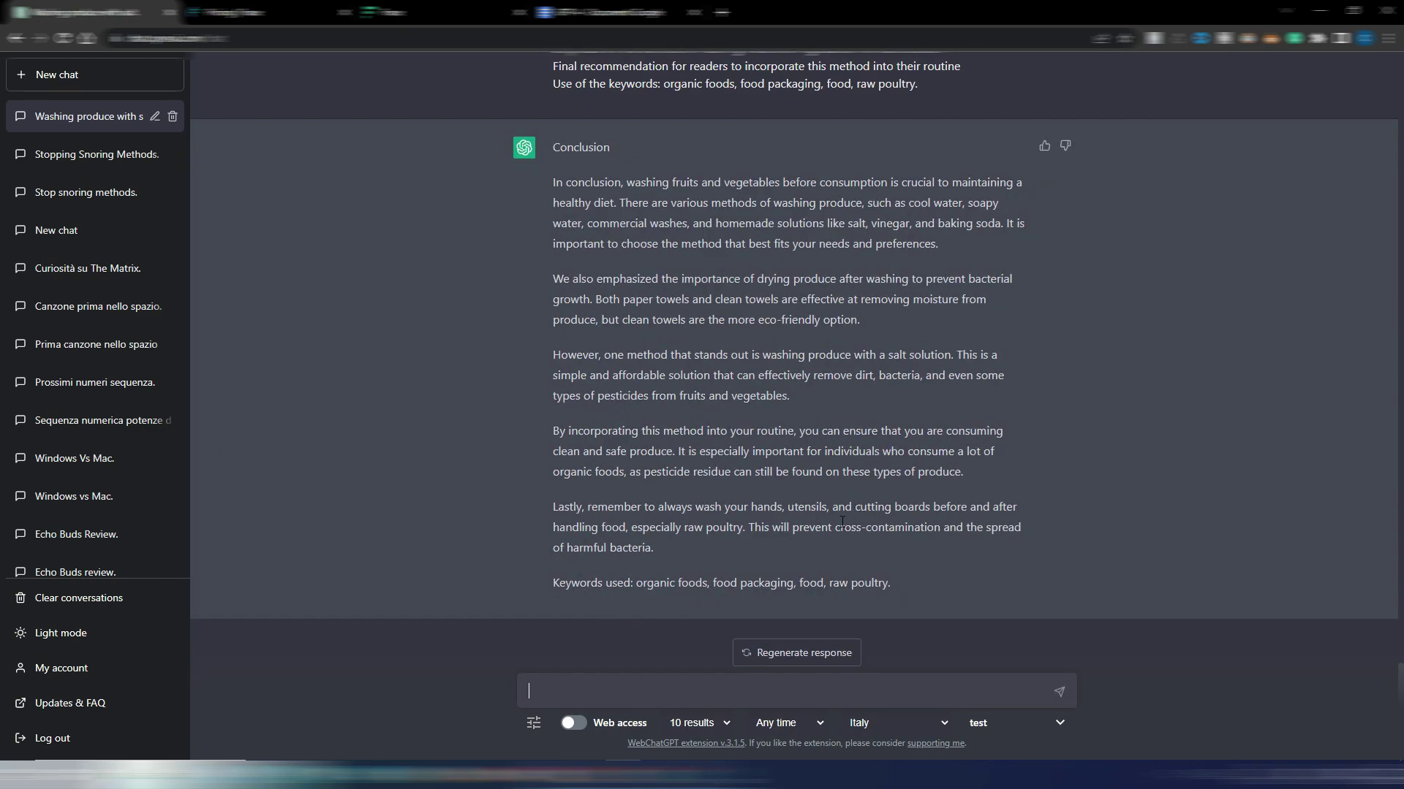
scroll(842, 522, "up", 10)
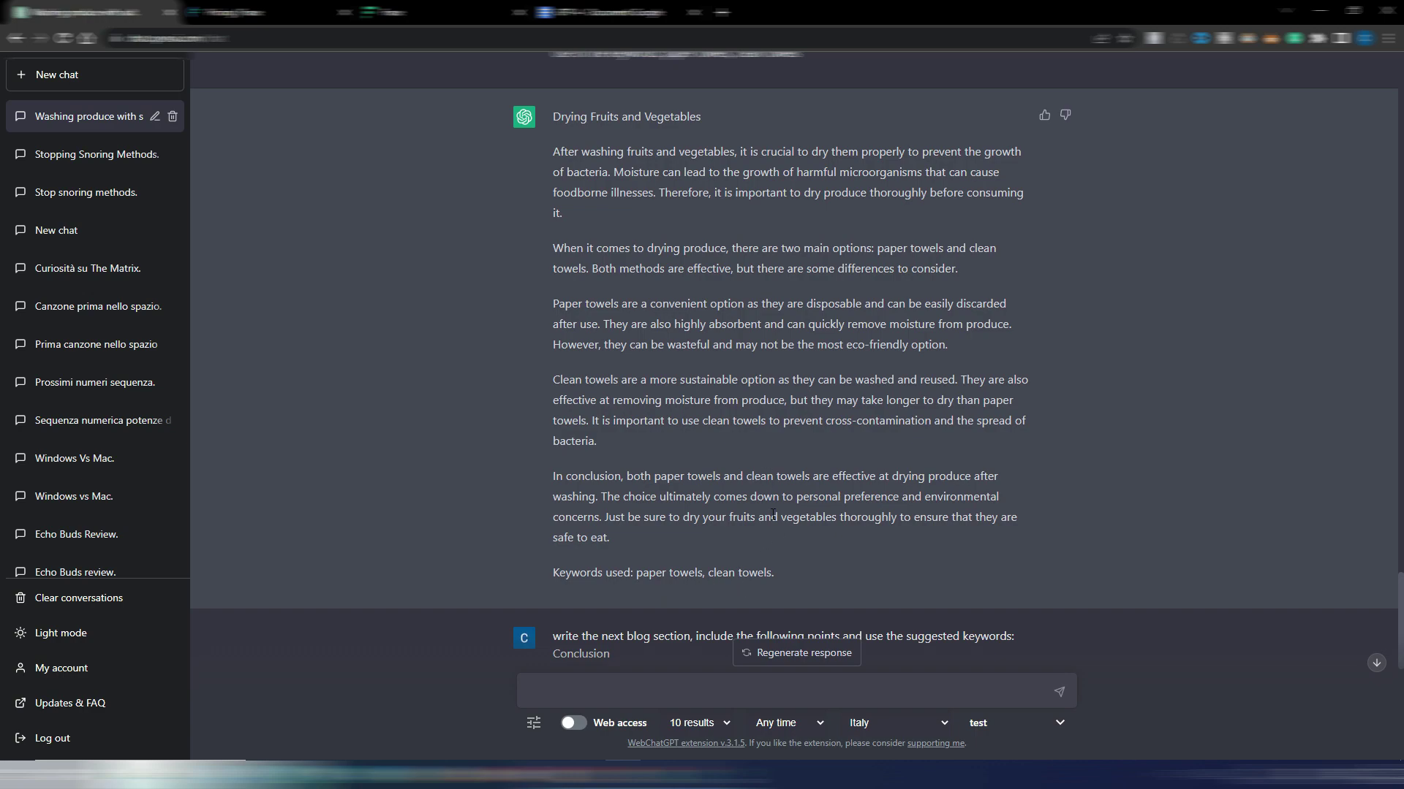
scroll(777, 510, "up", 15)
scroll(777, 510, "up", 15)
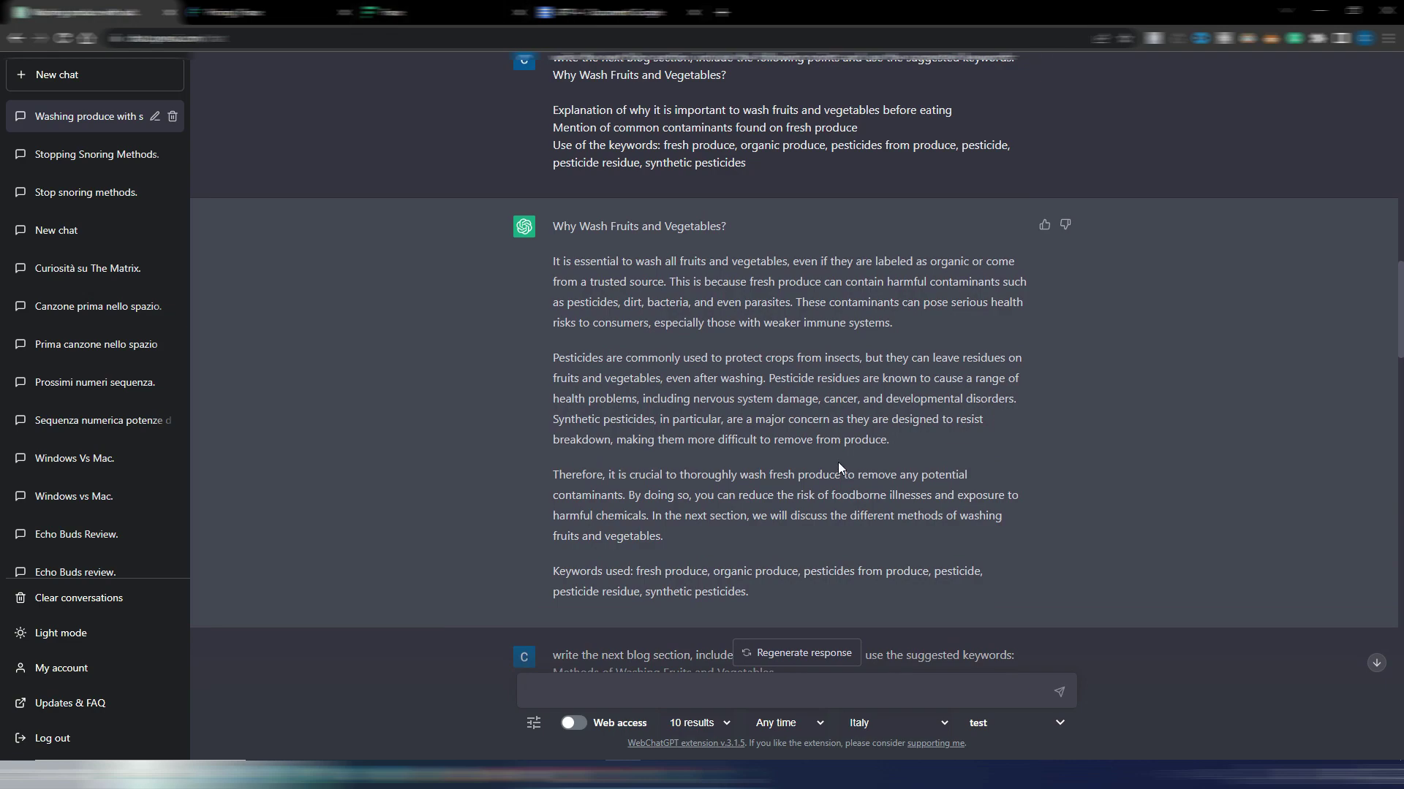
scroll(855, 454, "up", 15)
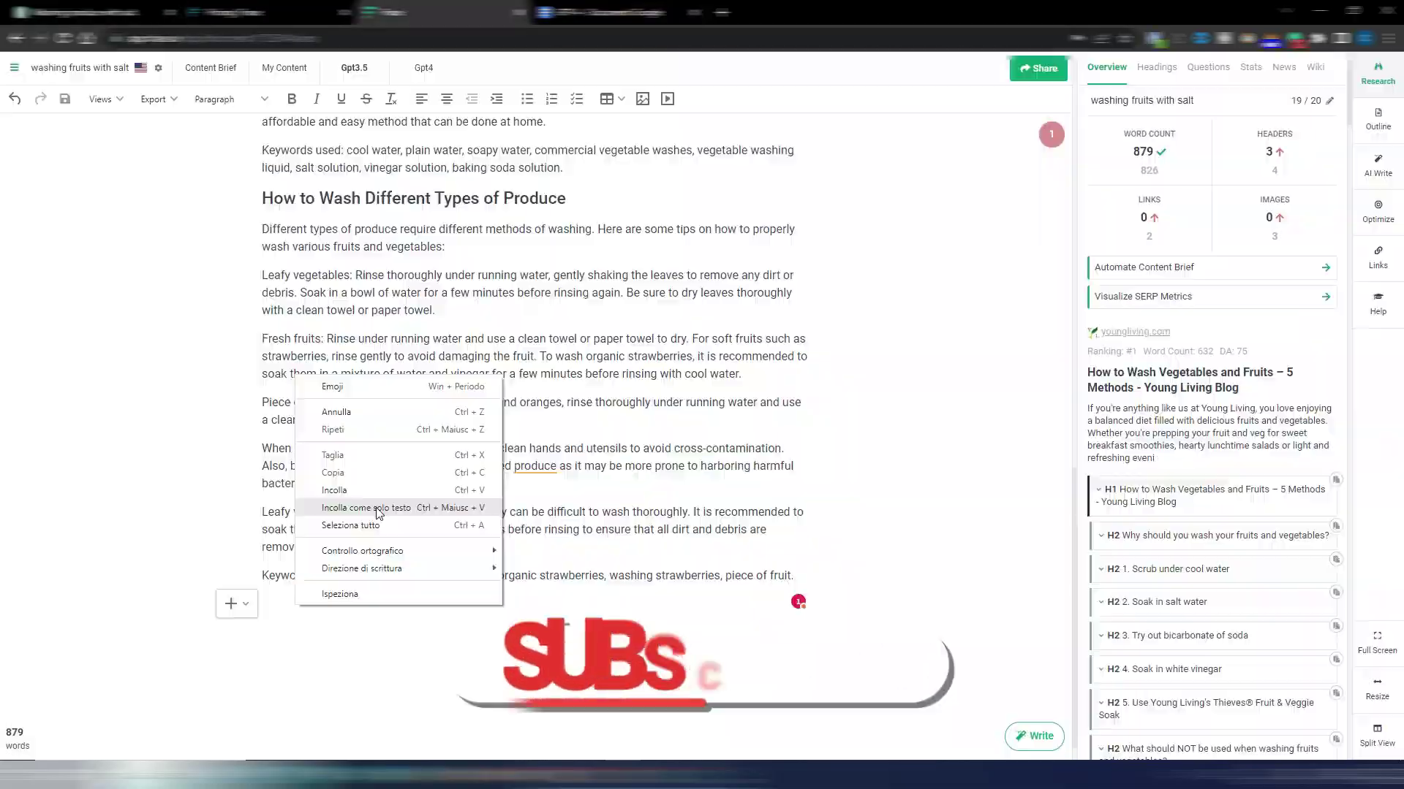
scroll(858, 513, "down", 12)
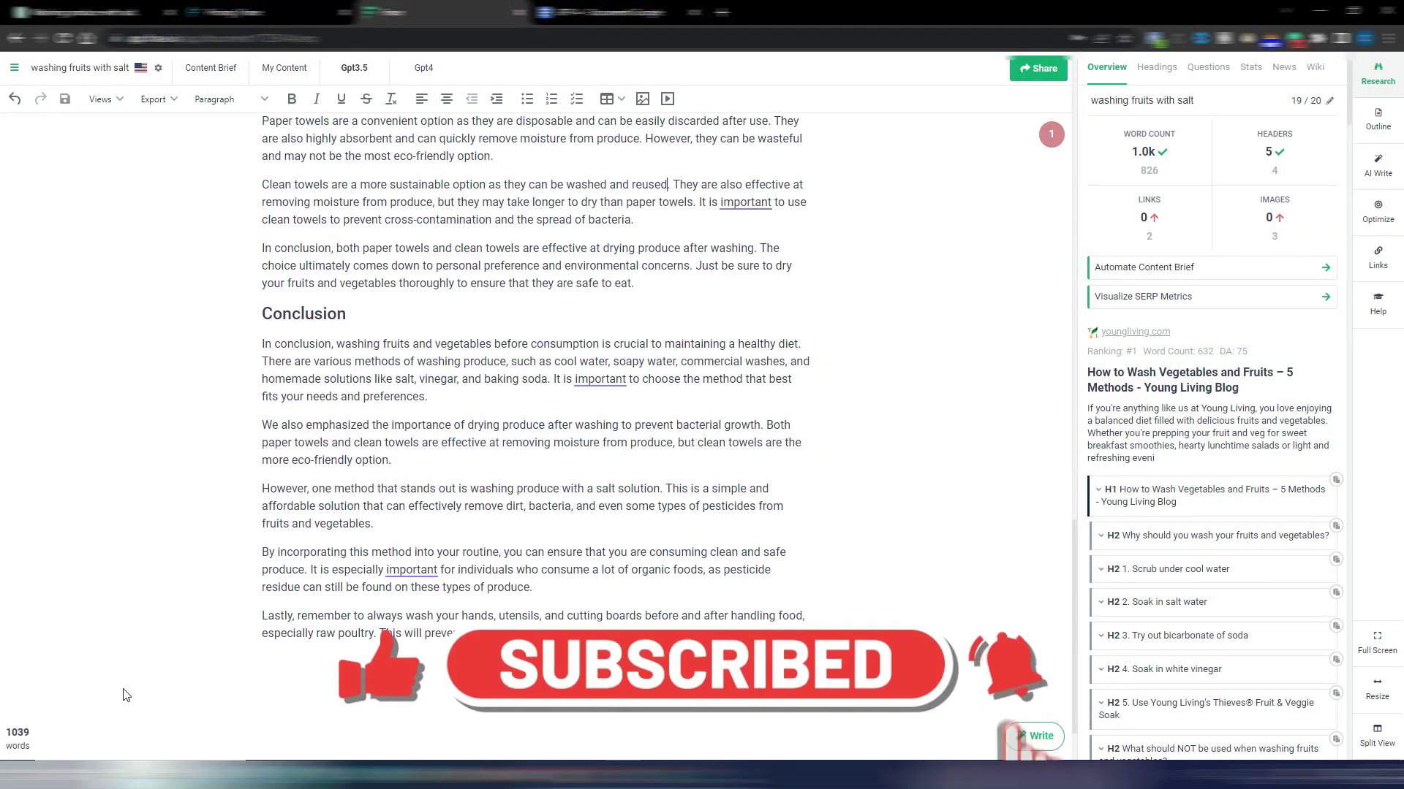
- Scroll to the top of the pasted 1236-word article and check its 55% topic score
scroll(816, 583, "up", 8)
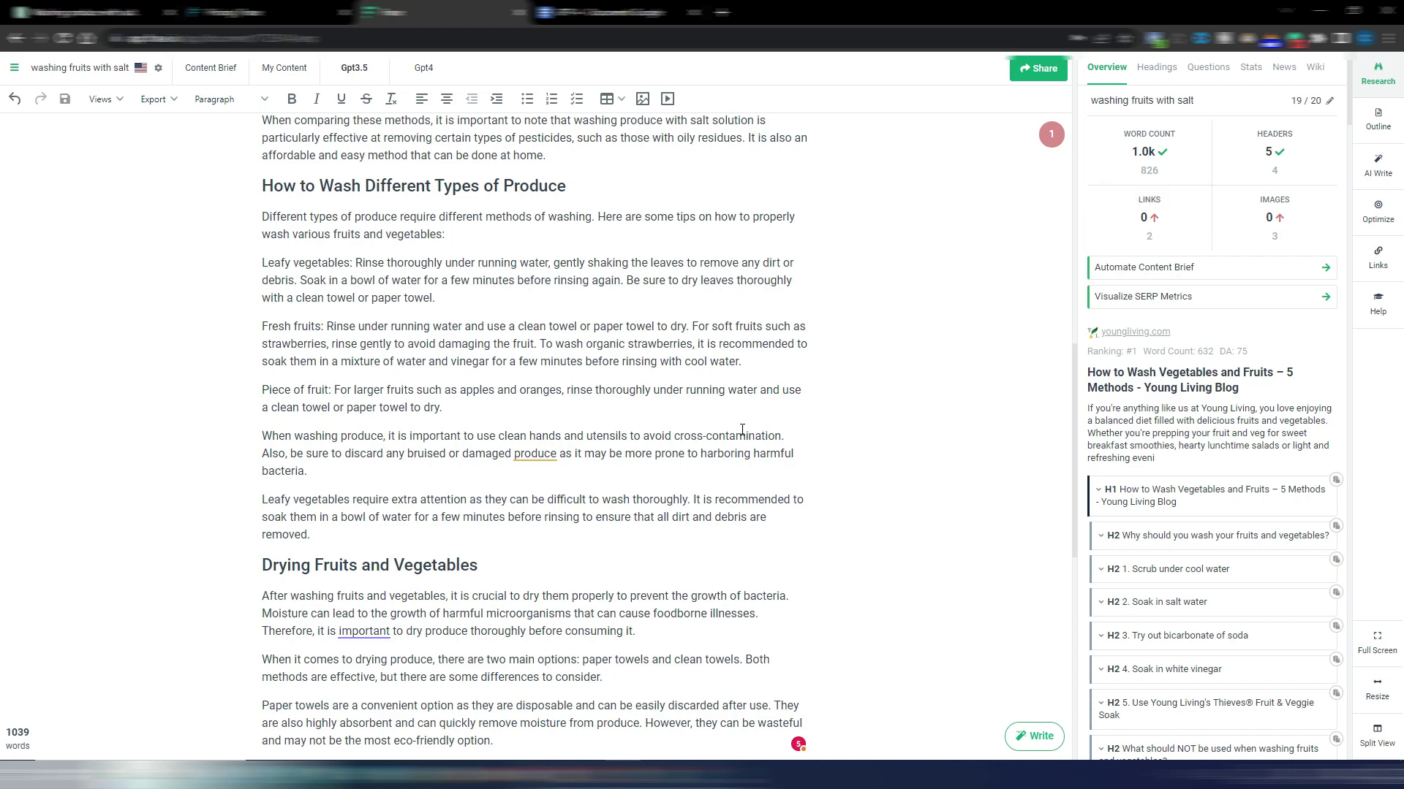
scroll(742, 430, "up", 14)
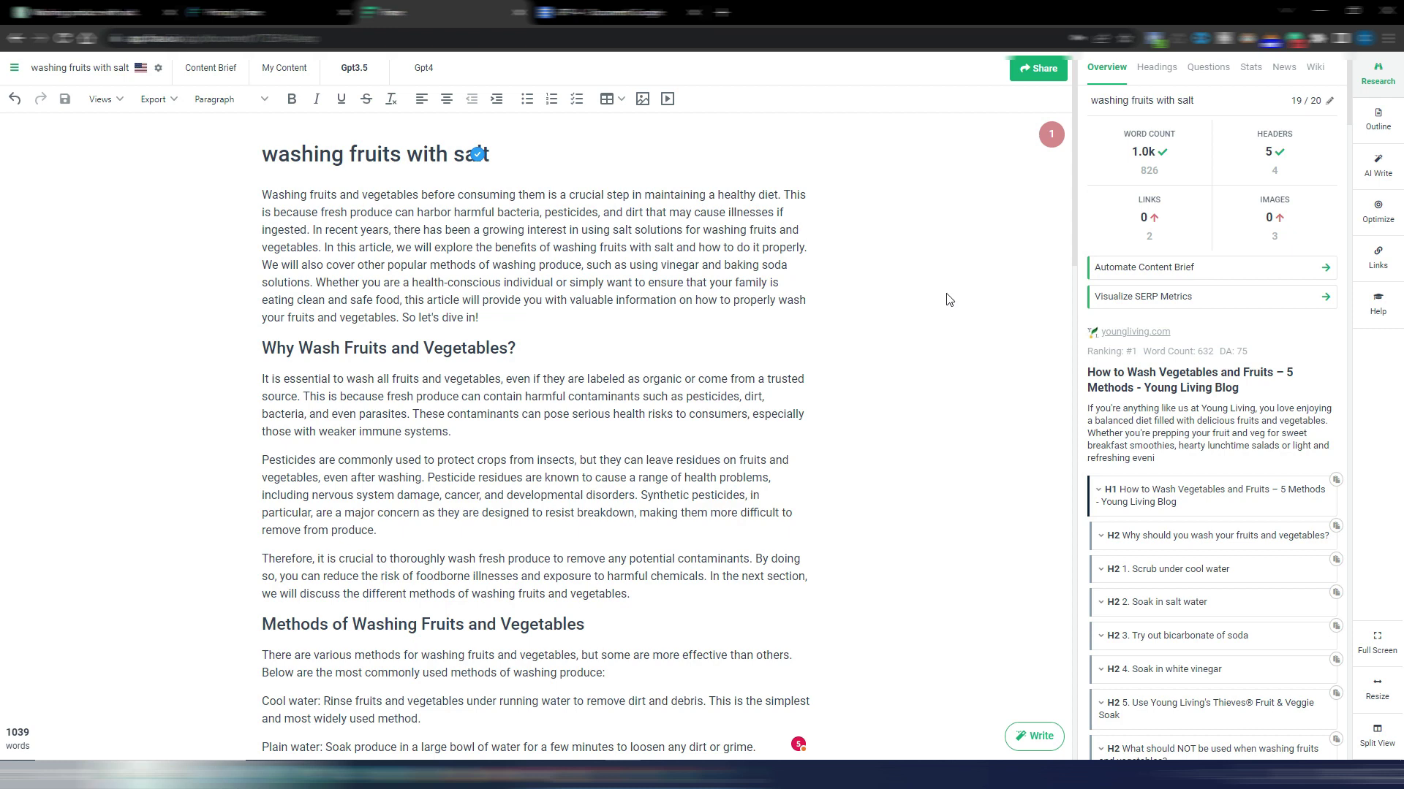
left_click(1383, 214)
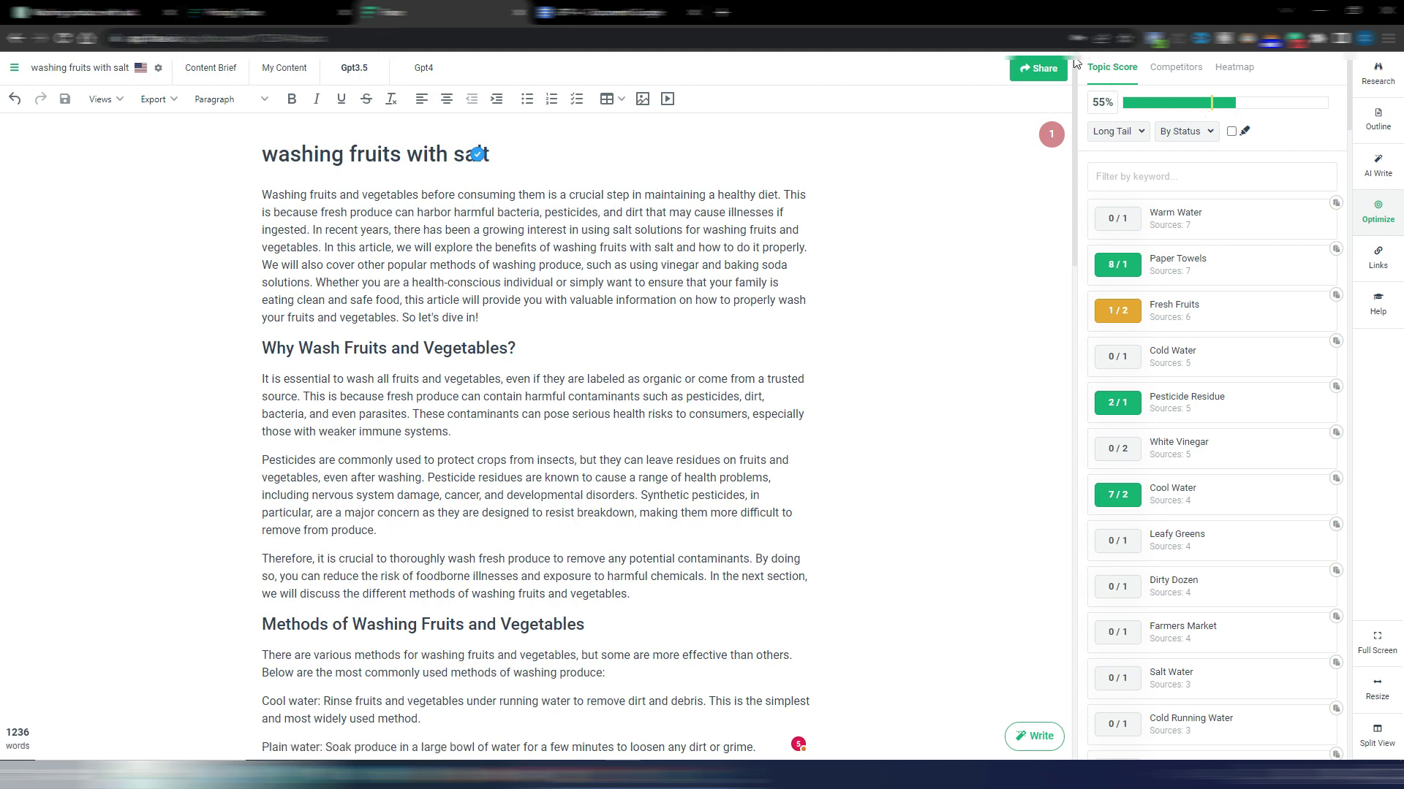
- Compare the article with competitors and the average topic score, then bring up the Solo/Basic/Team pricing page
left_click(1176, 67)
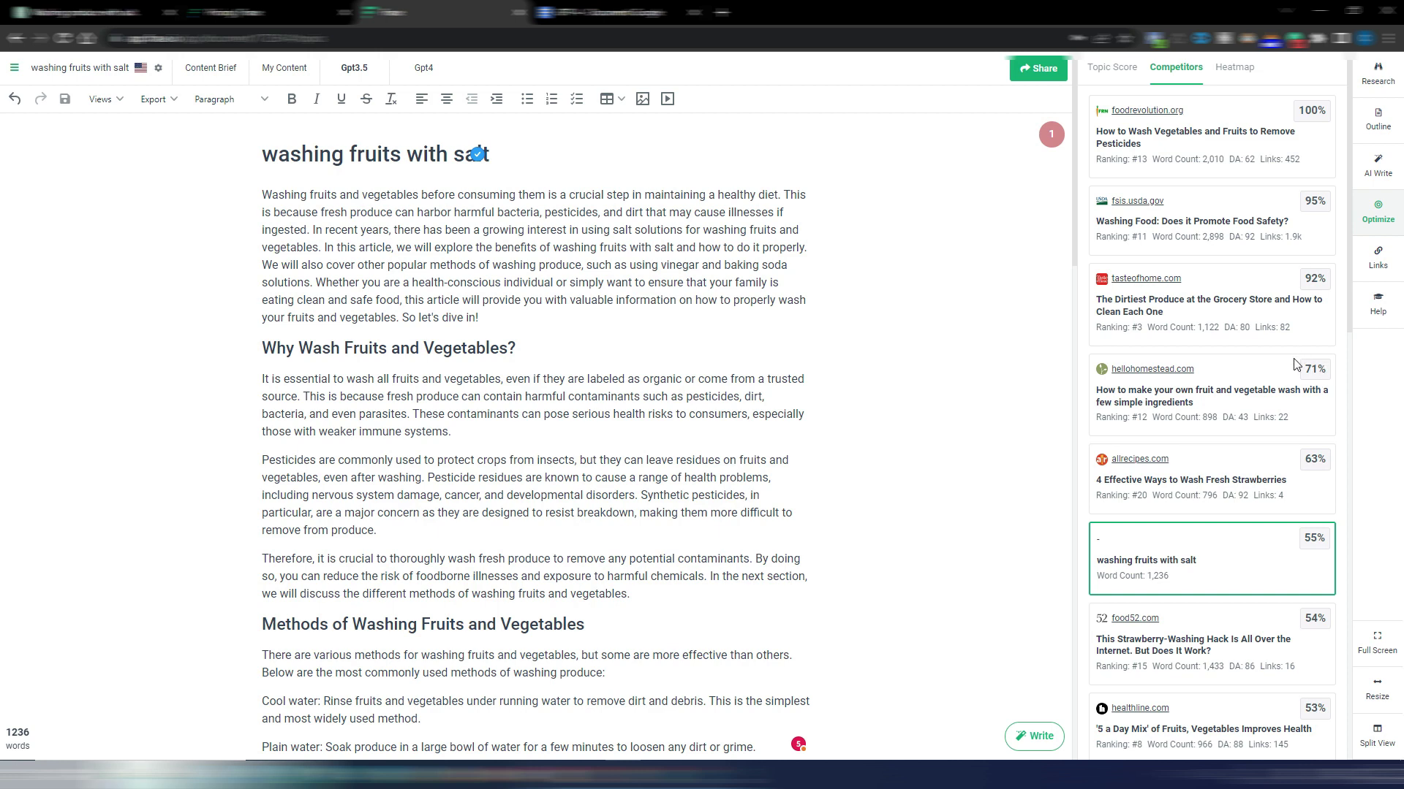
left_click(1118, 67)
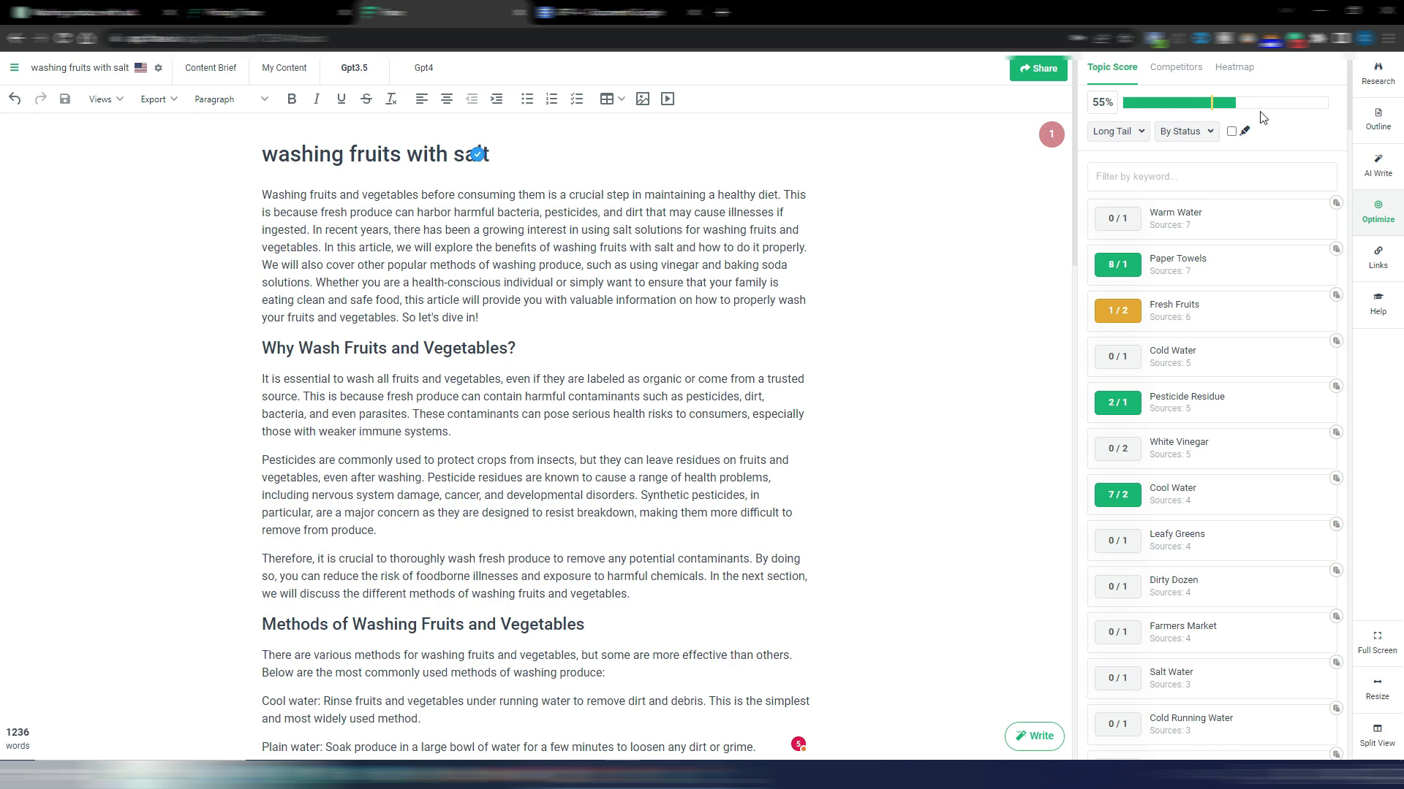
mouse_move(1213, 112)
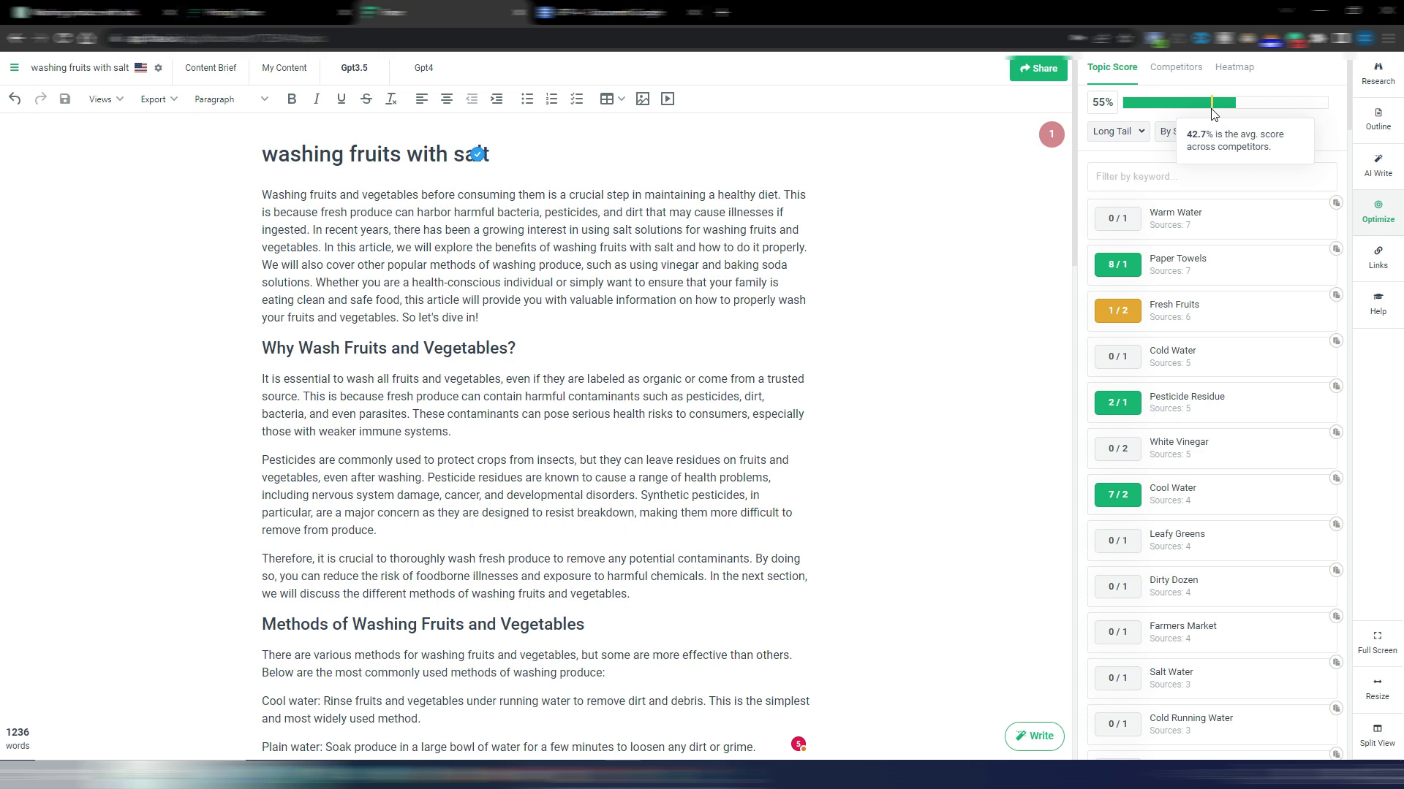
left_click(883, 348)
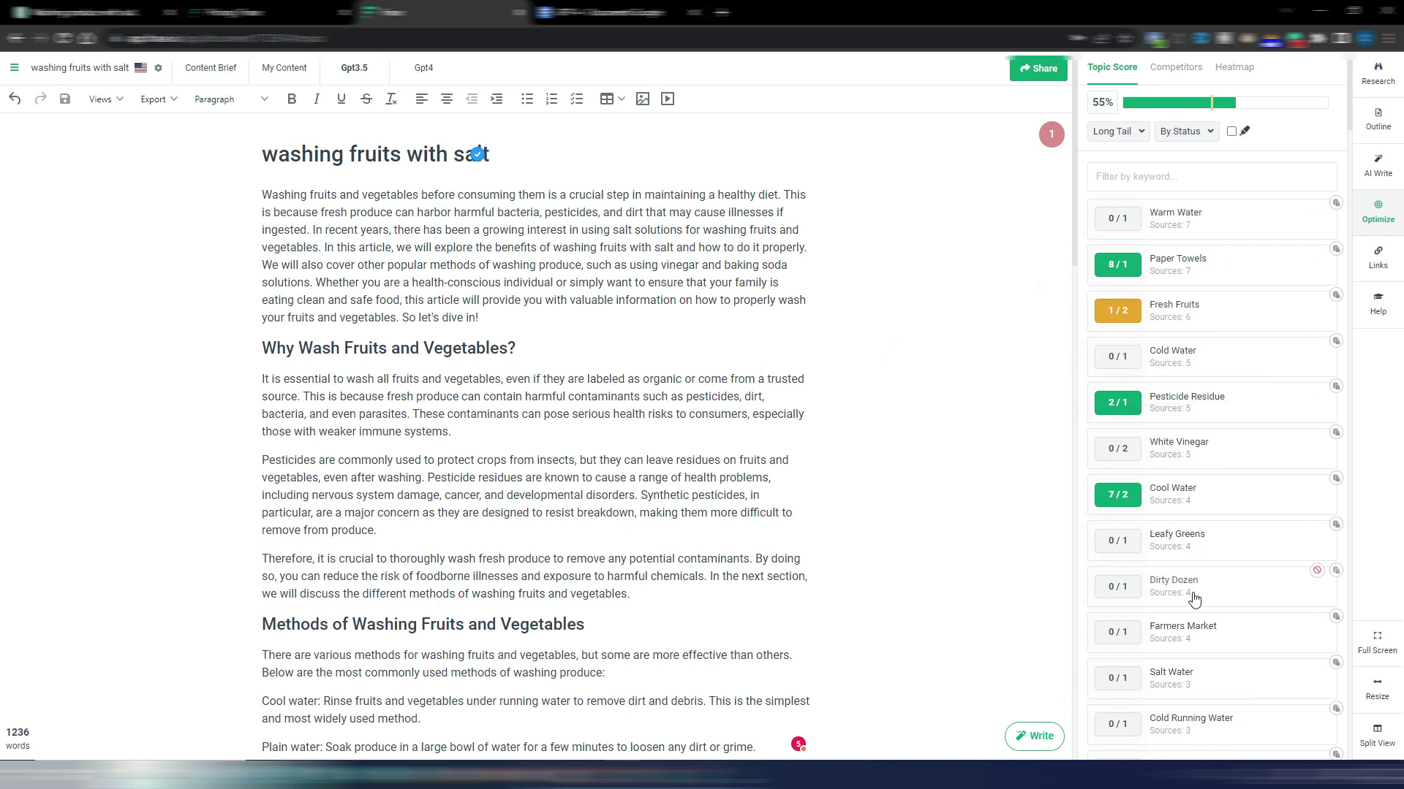
left_click(792, 412)
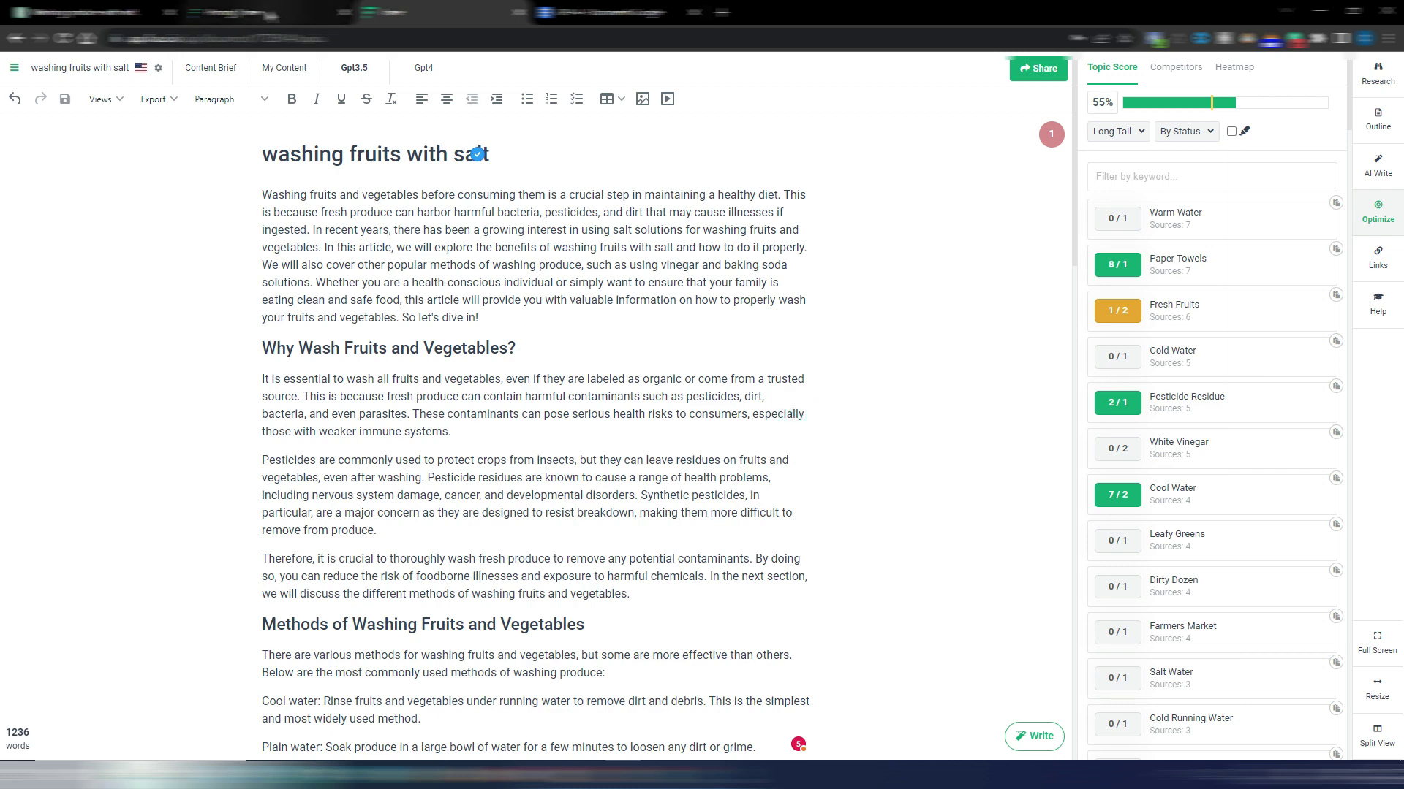
left_click(272, 13)
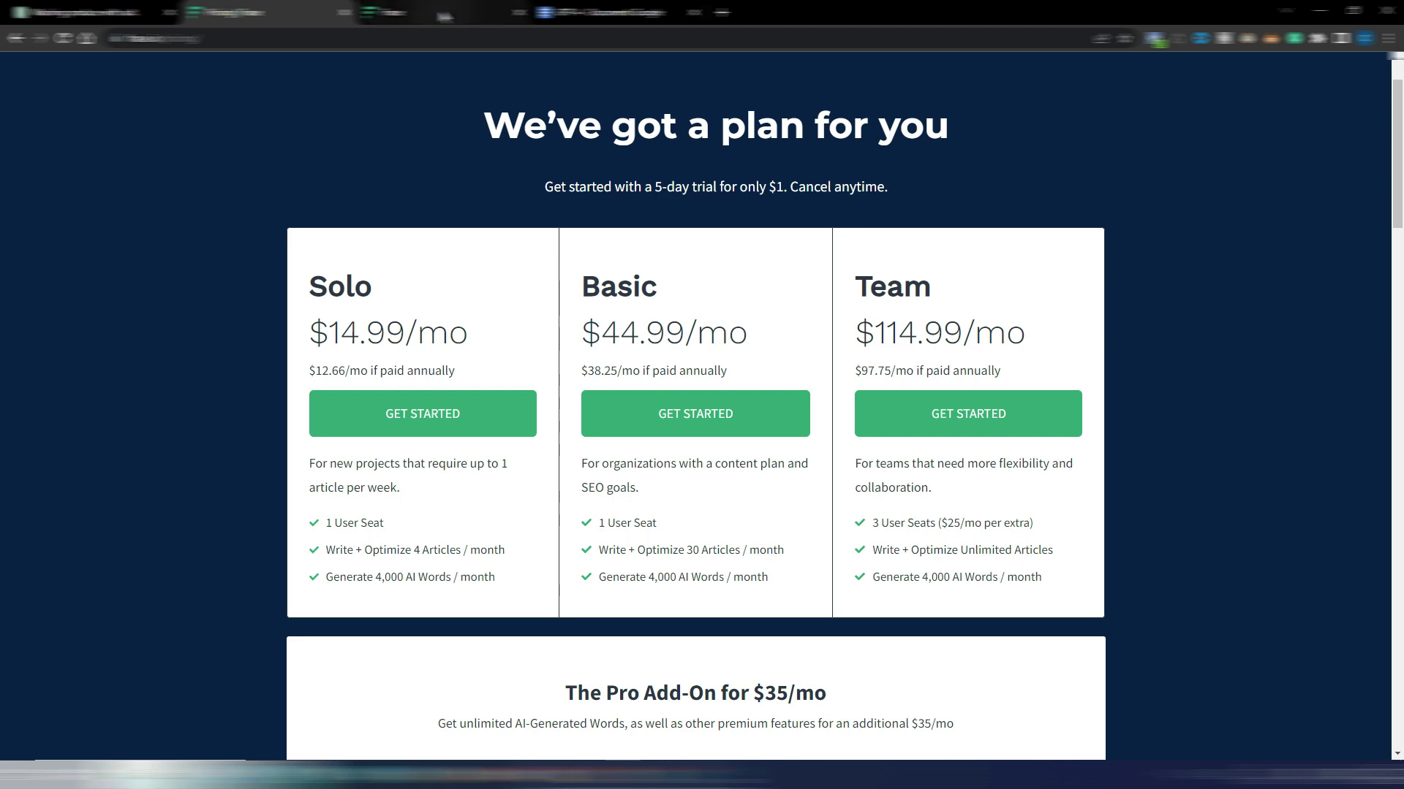
- Return to the article editor and open the AI writing options with the full keyword list
left_click(424, 12)
left_click(1377, 165)
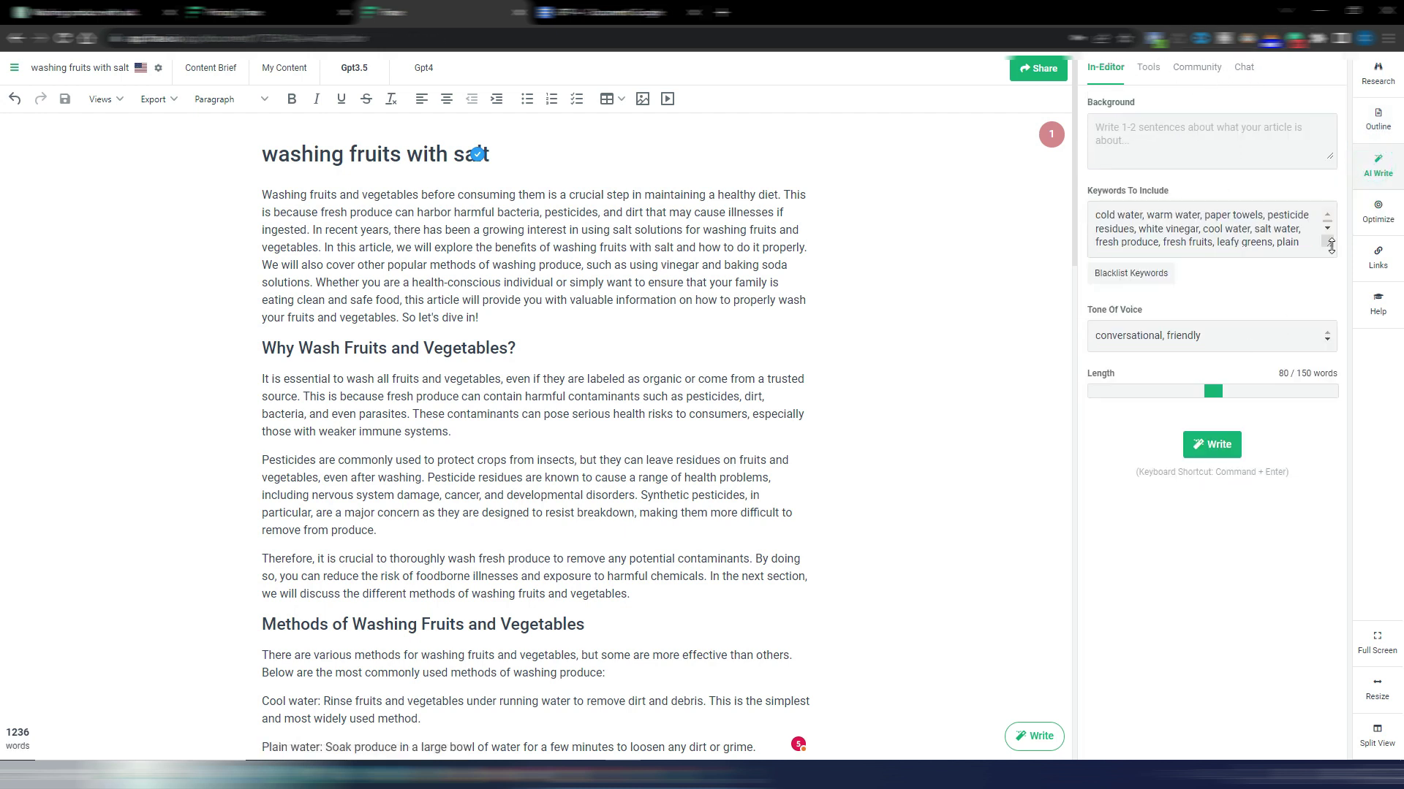
left_click_drag(1331, 246, 1322, 331)
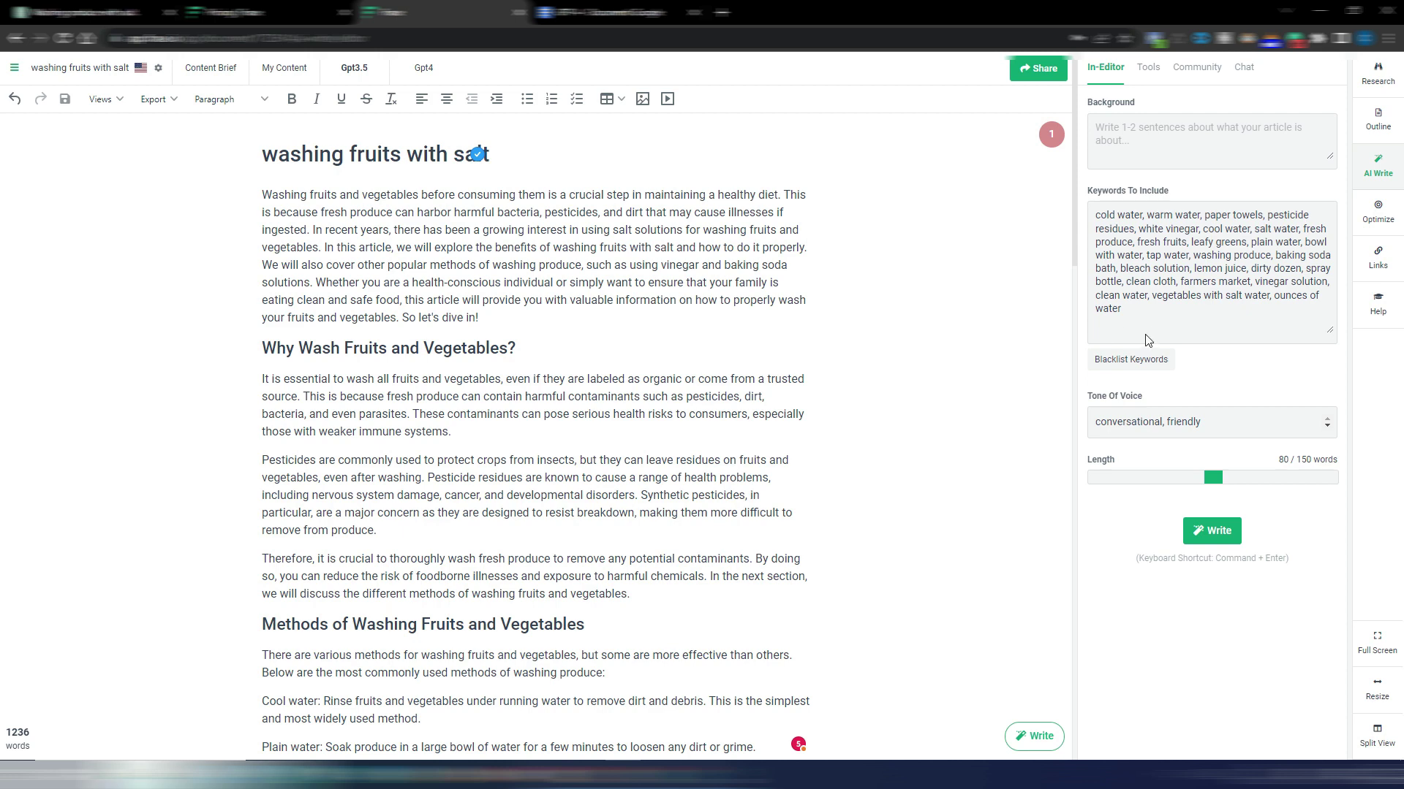
- Scroll through the AI chat history, then reopen the 55% topic score and keyword counts
left_click(1242, 72)
scroll(1247, 475, "down", 20)
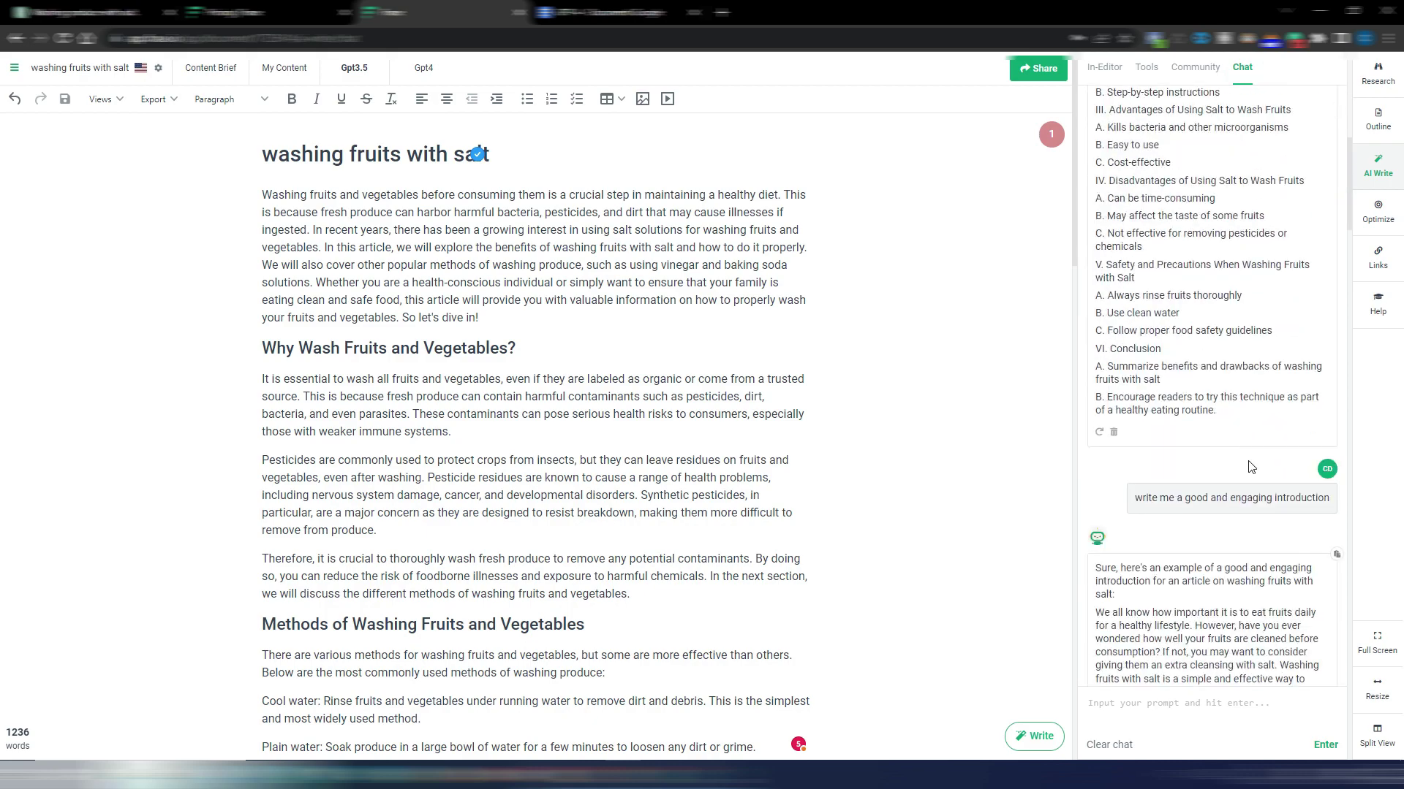
scroll(1254, 459, "down", 15)
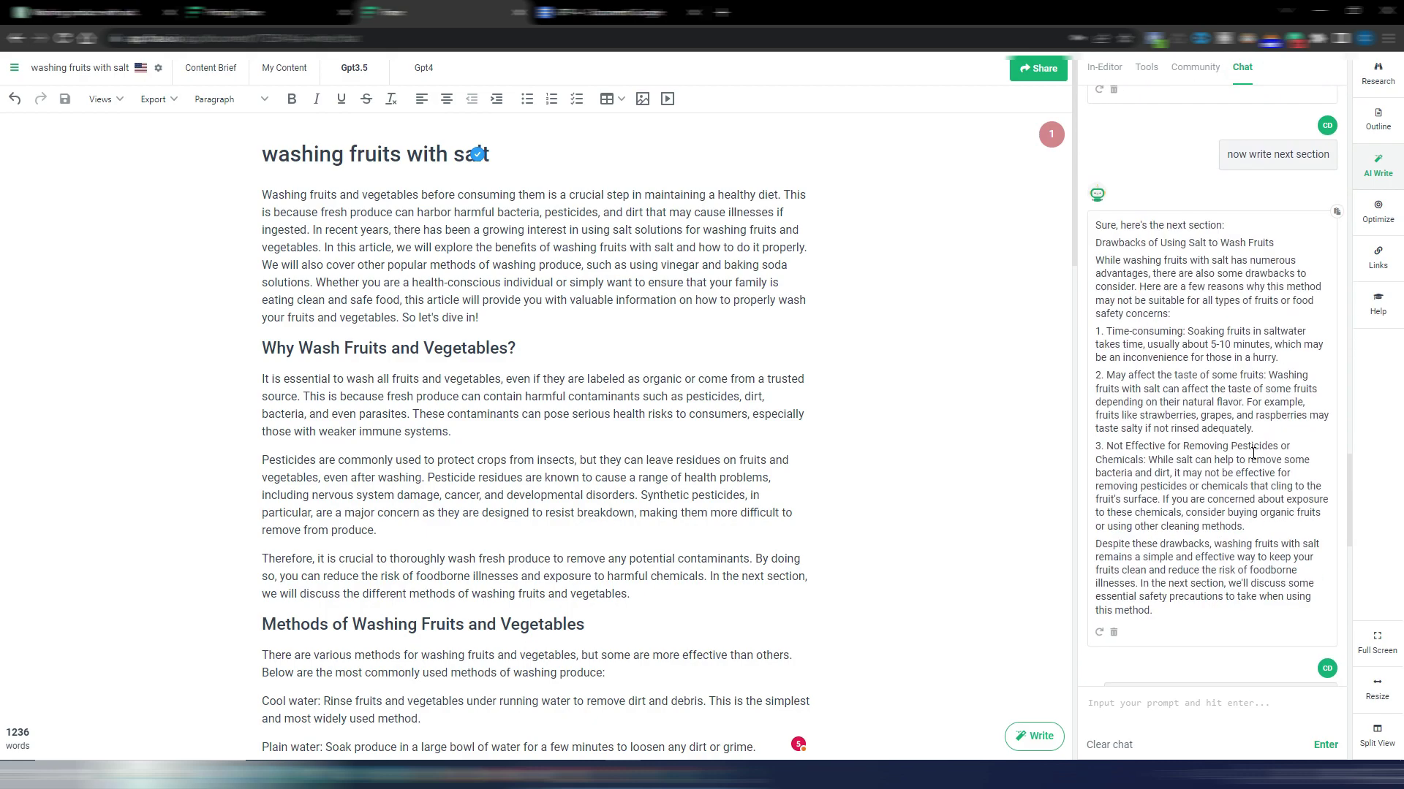
scroll(1253, 453, "down", 10)
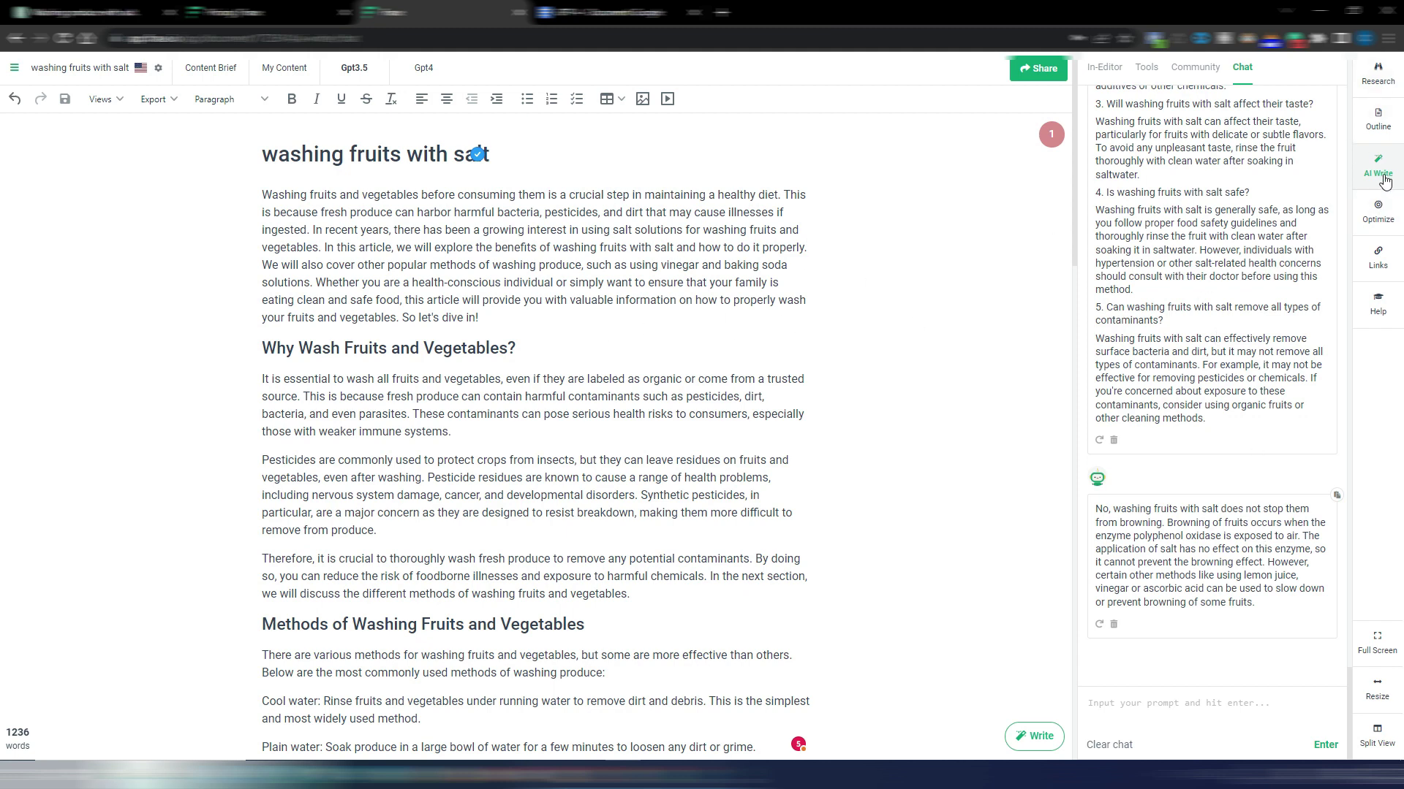
left_click(1380, 212)
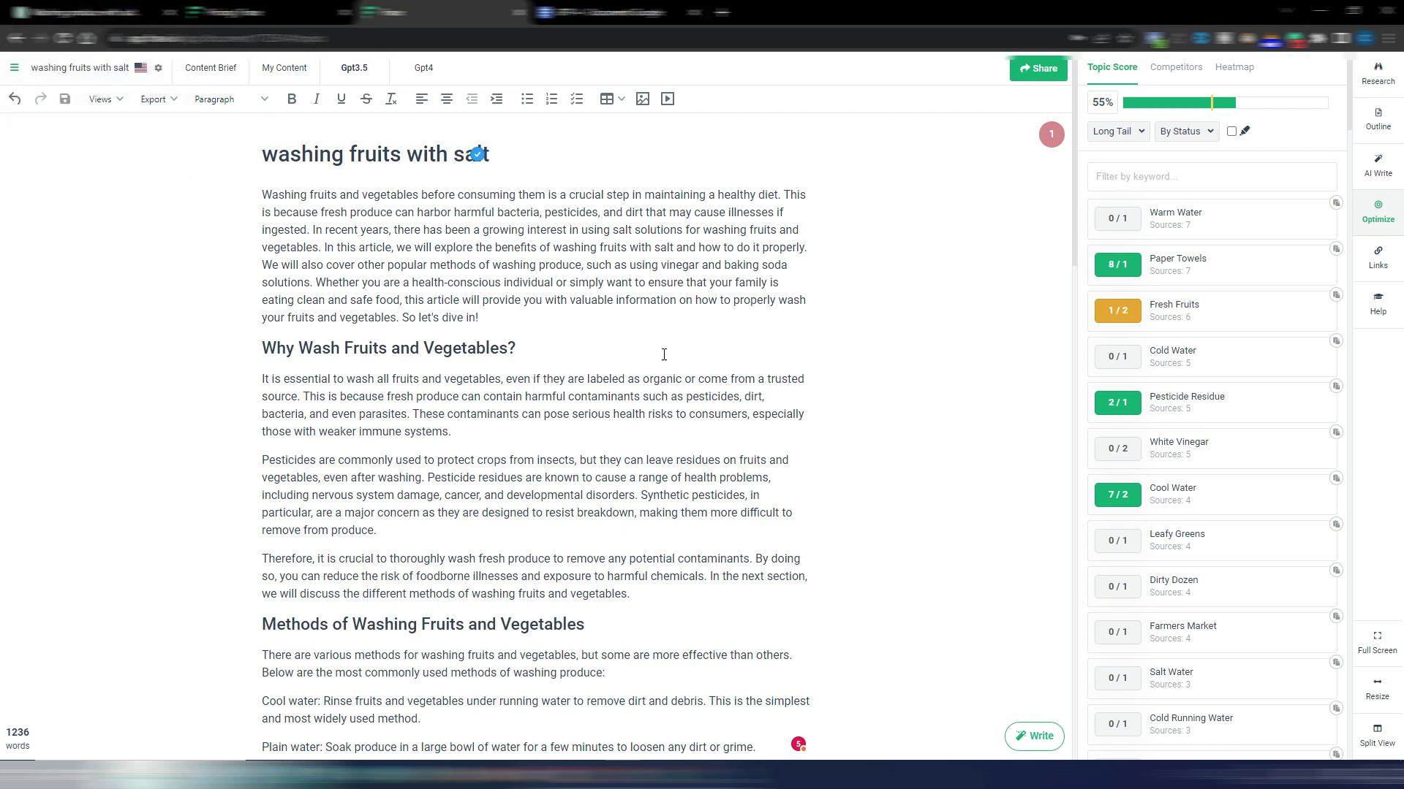
left_click(618, 350)
- Paste the washing-fruits-with-salt SEO outline prompt into the new GPT-4 chat and send it
key("ctrl+1")
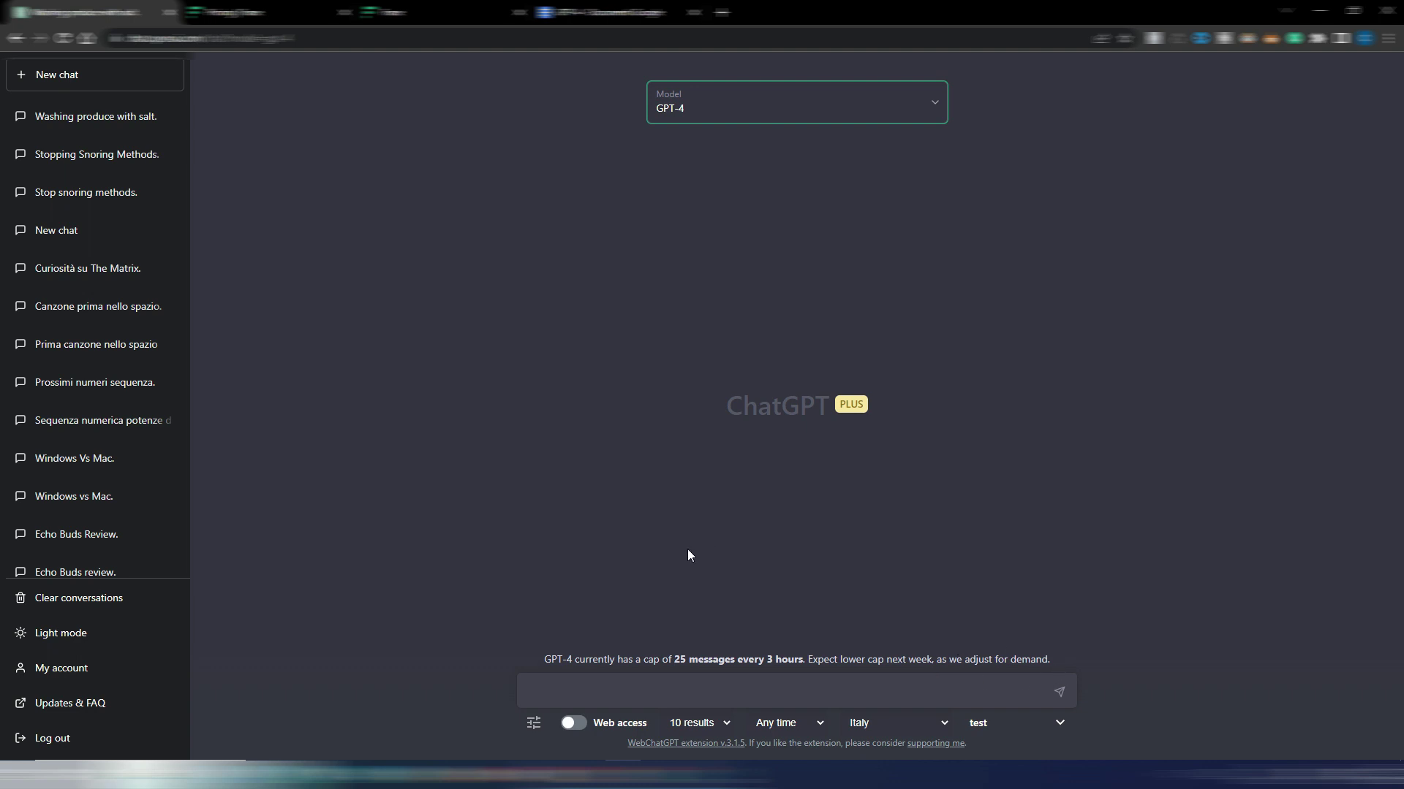
left_click(588, 687)
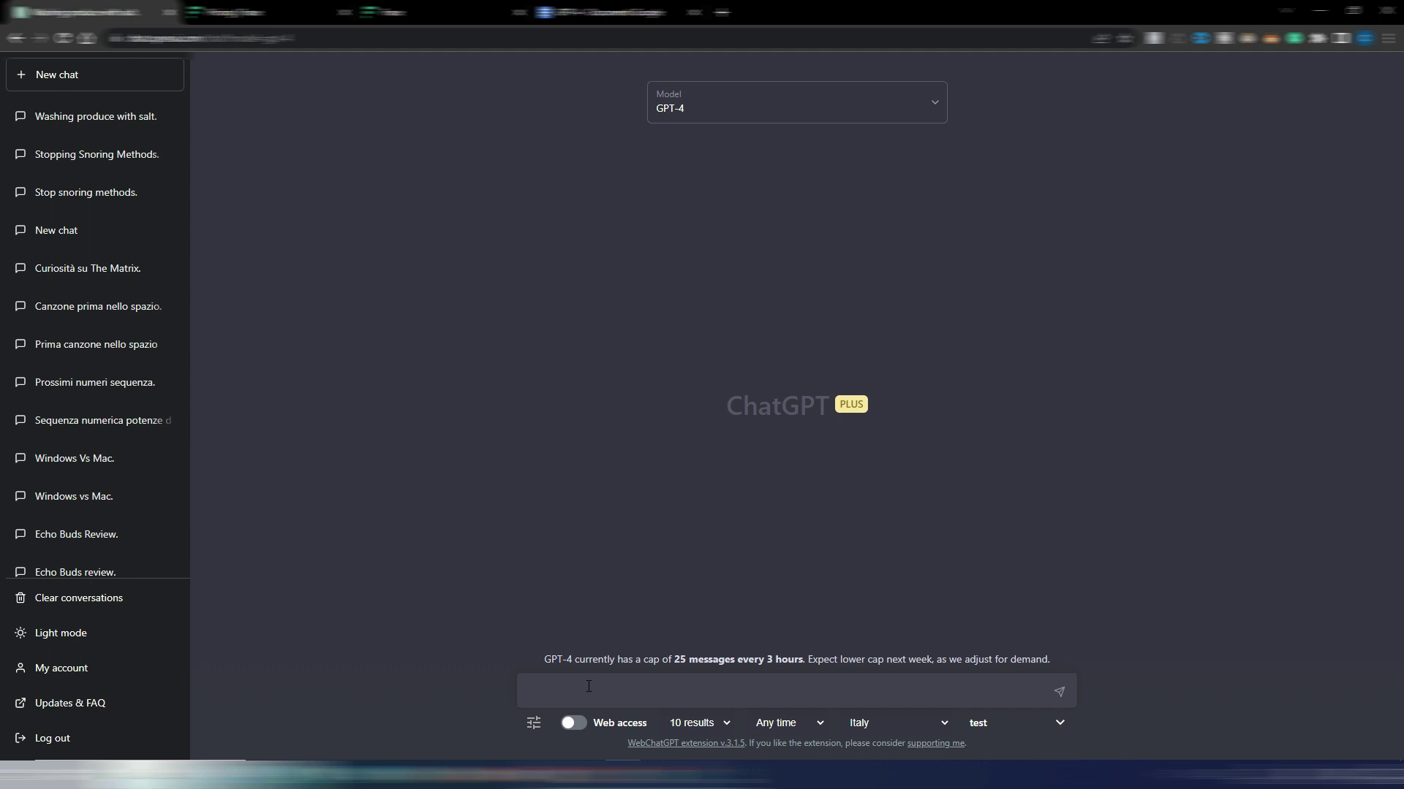
key("ctrl+v")
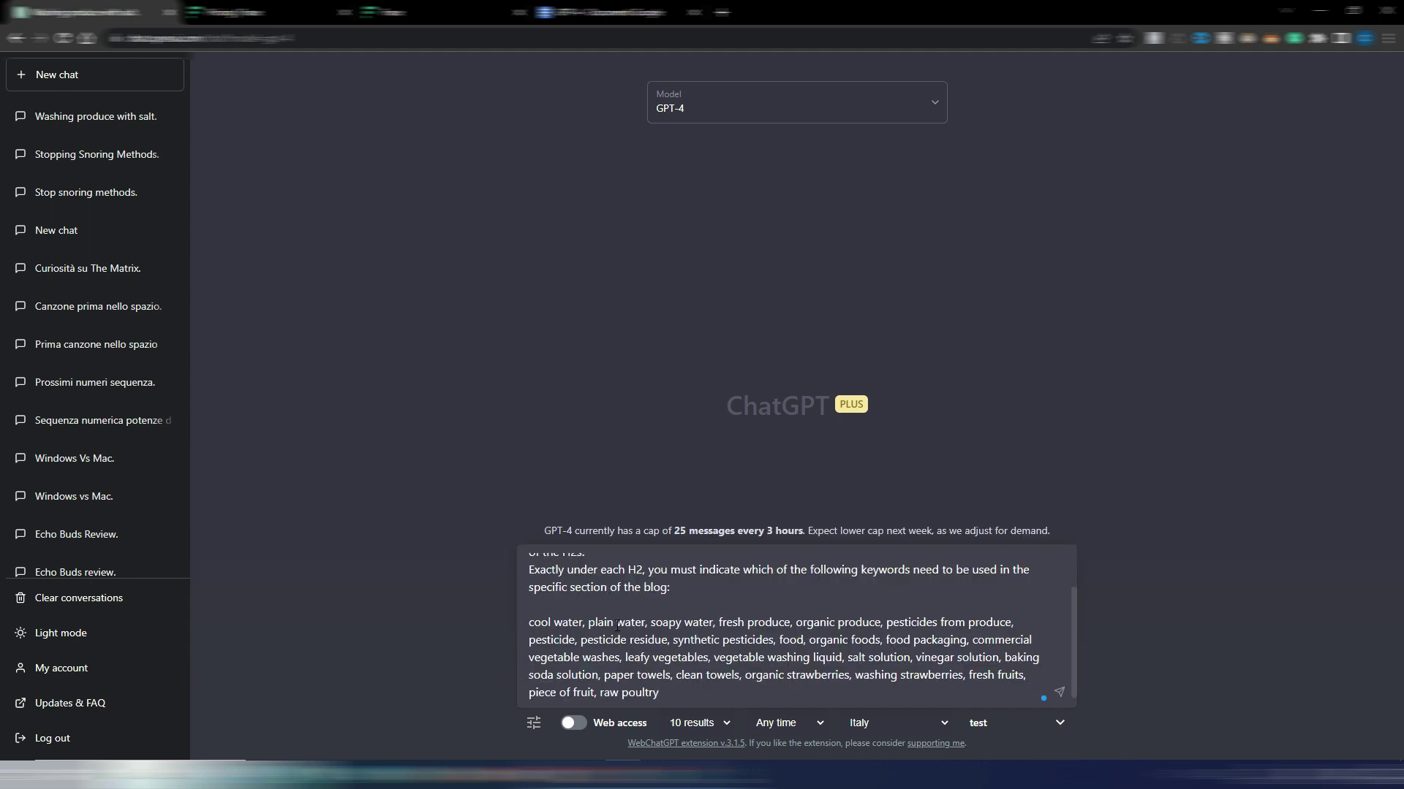
scroll(757, 629, "up", 2)
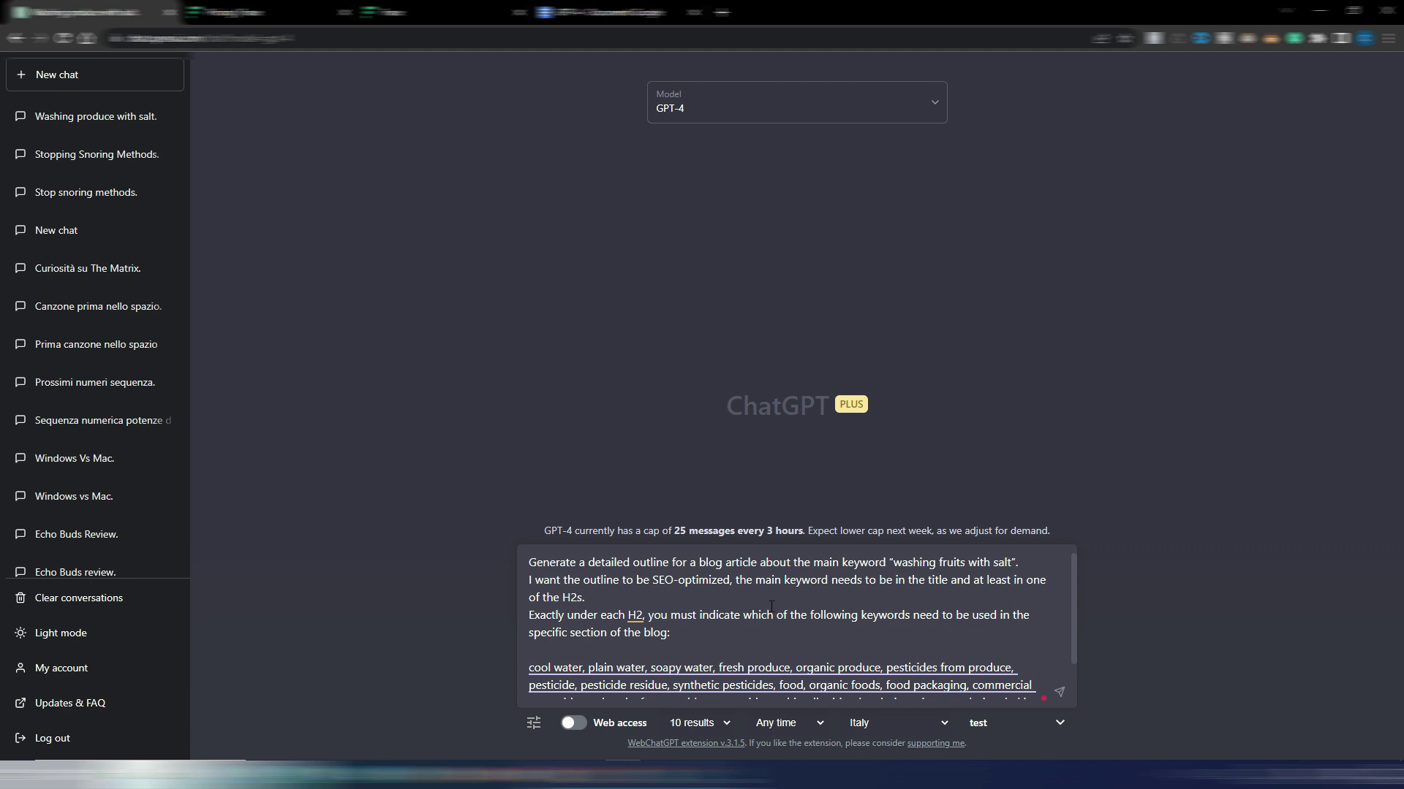
scroll(782, 606, "down", 2)
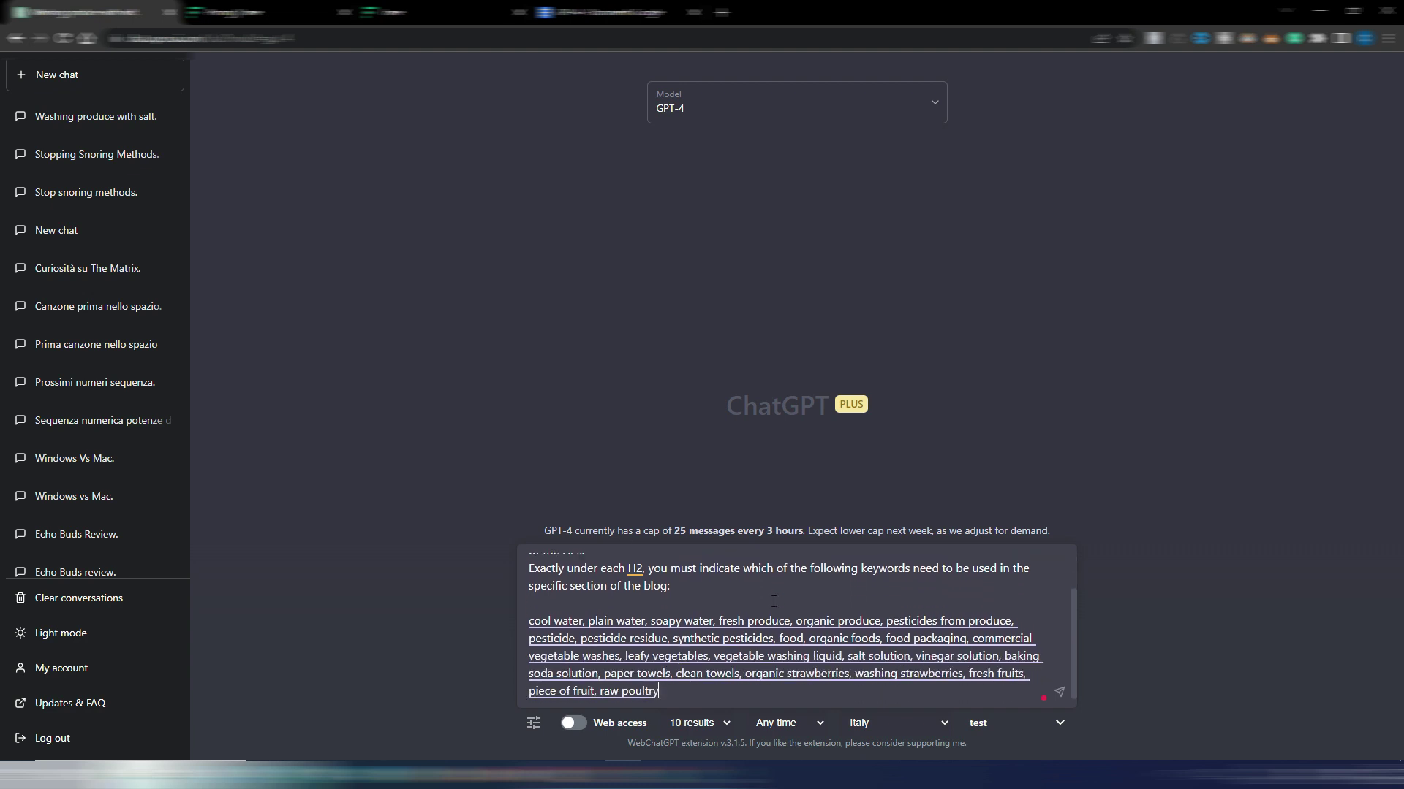
left_click(686, 695)
key("Return")
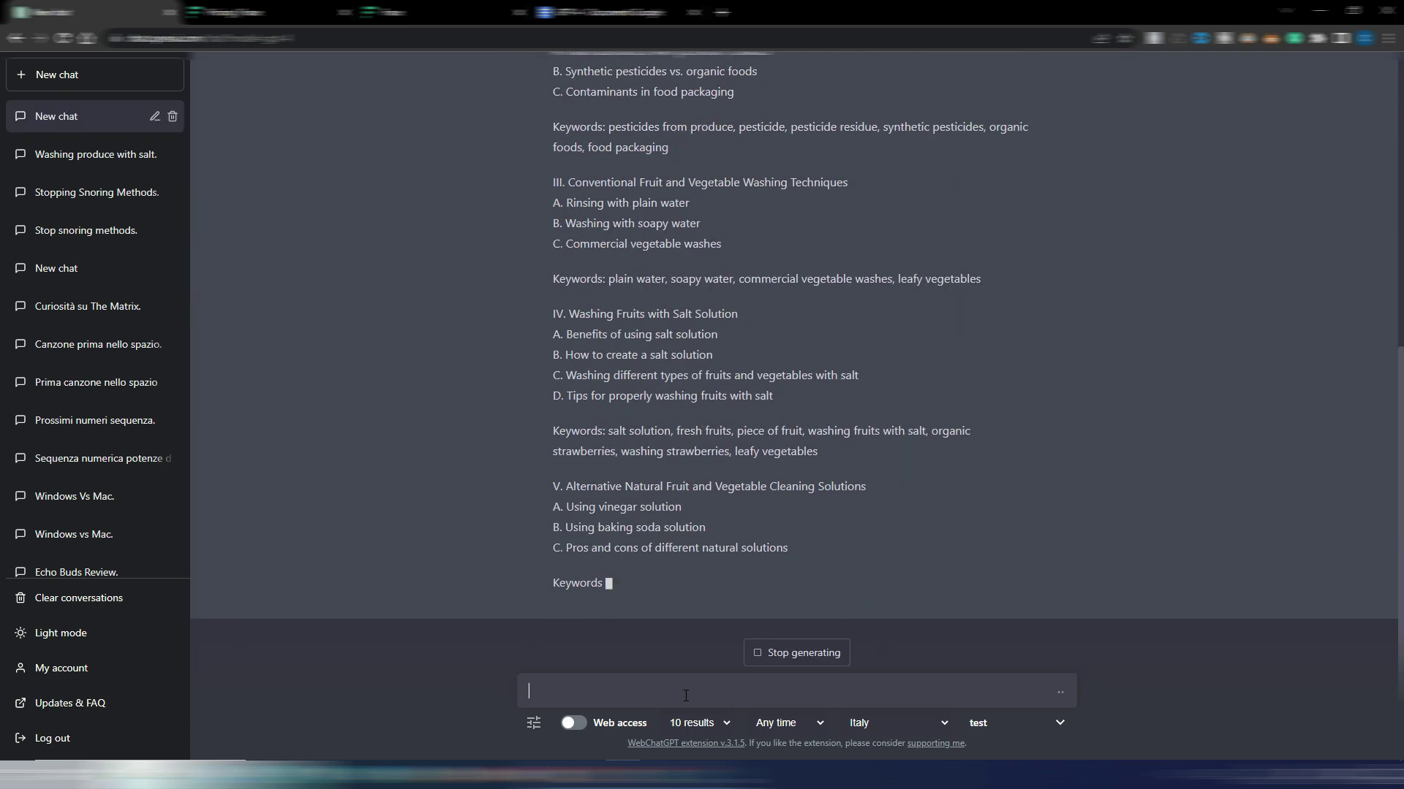
scroll(947, 468, "up", 7)
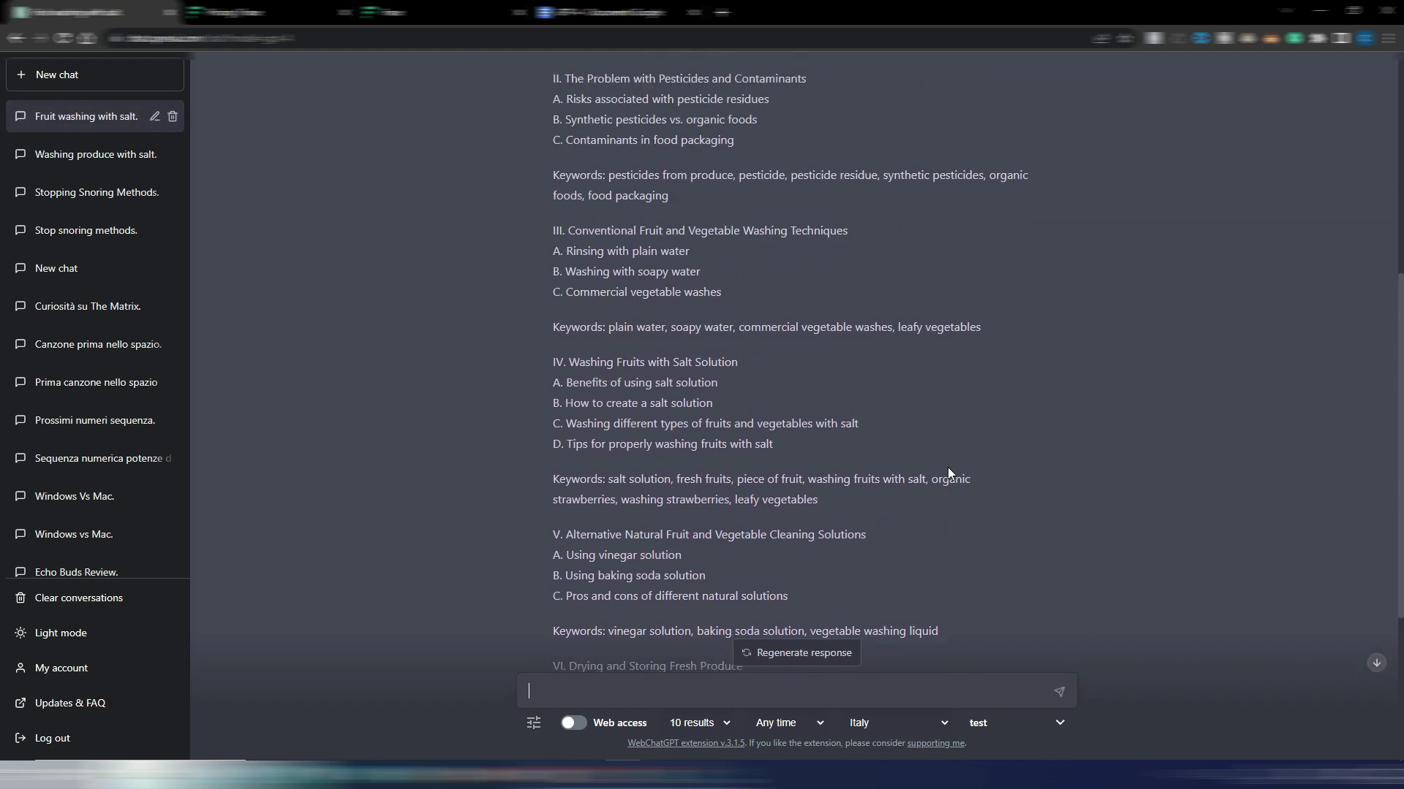
scroll(949, 473, "up", 1)
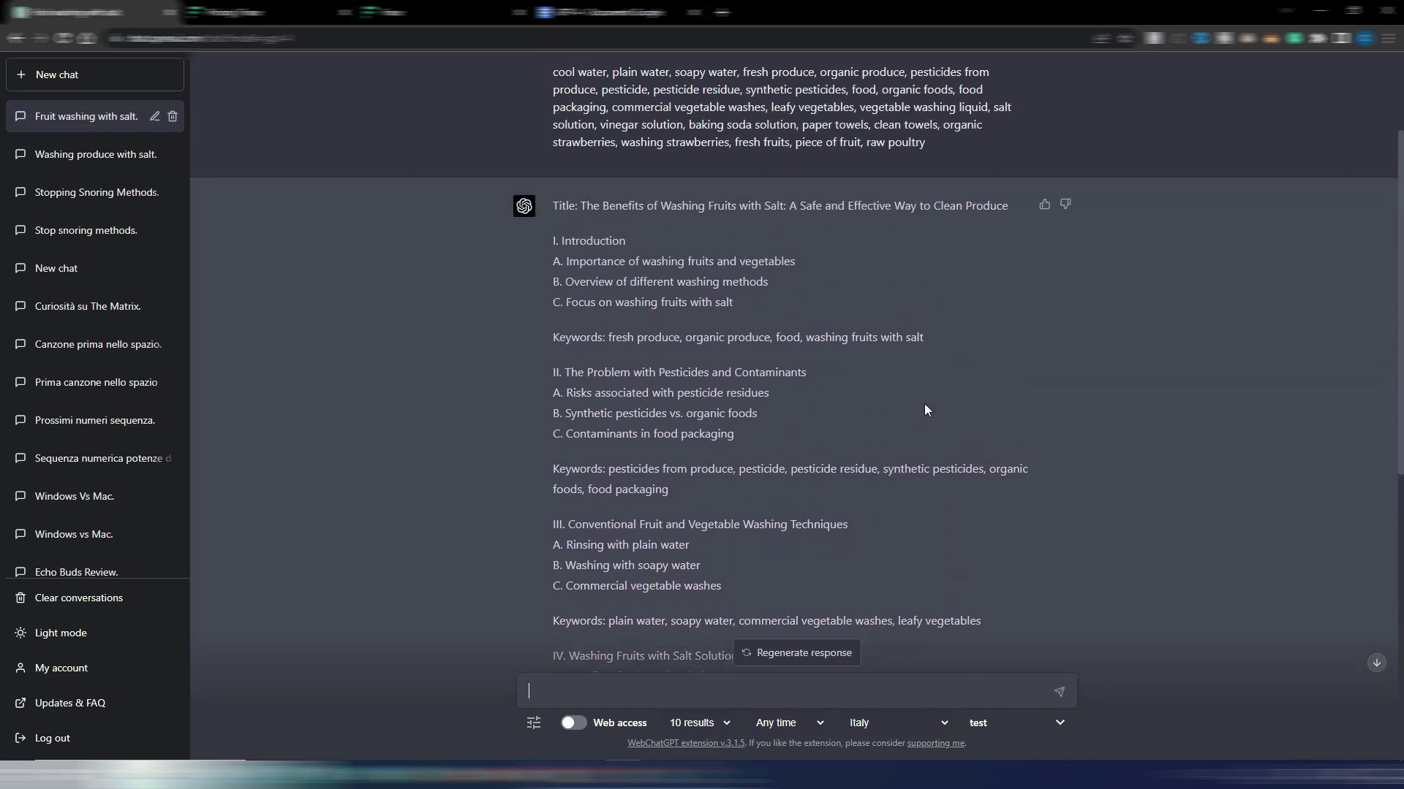
scroll(620, 460, "down", 1)
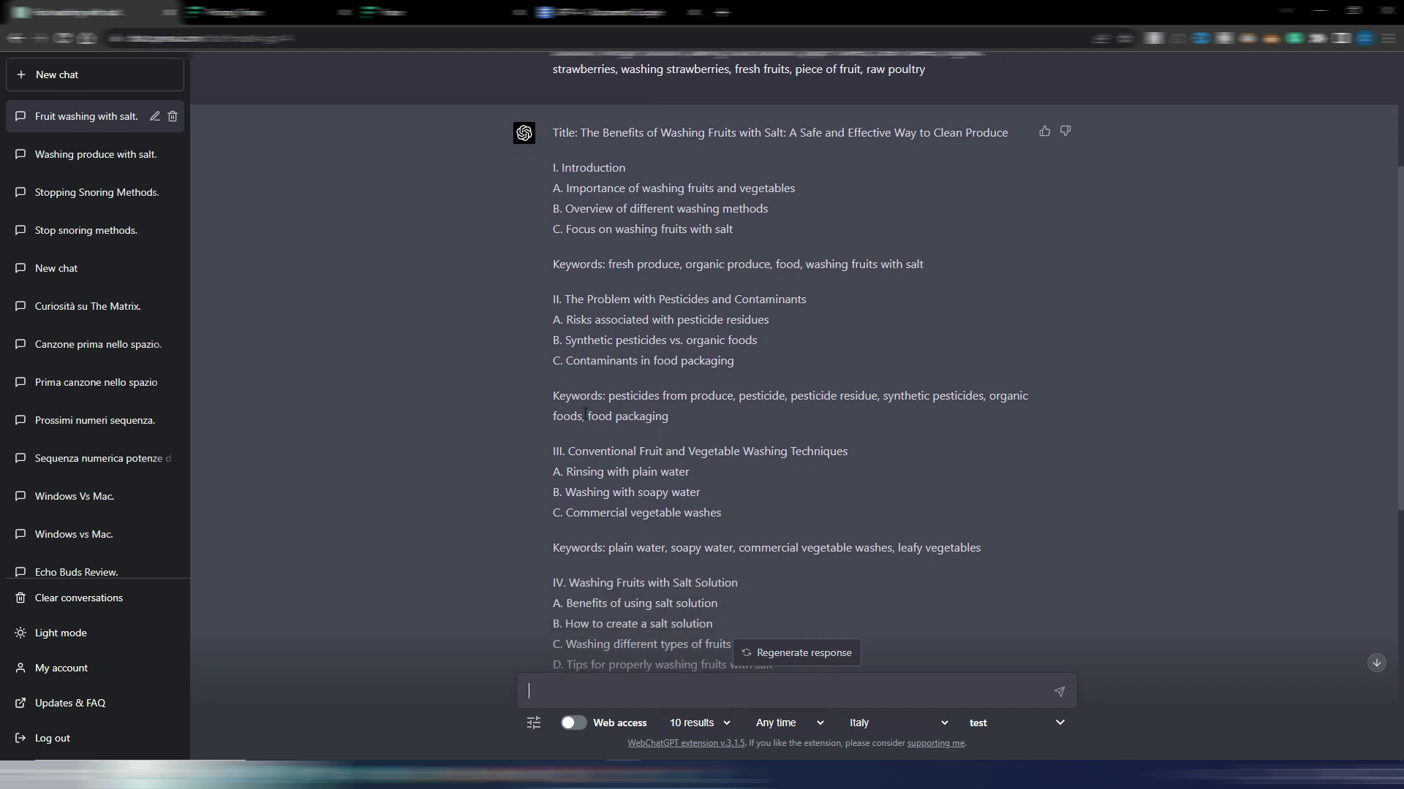
left_click_drag(553, 397, 678, 417)
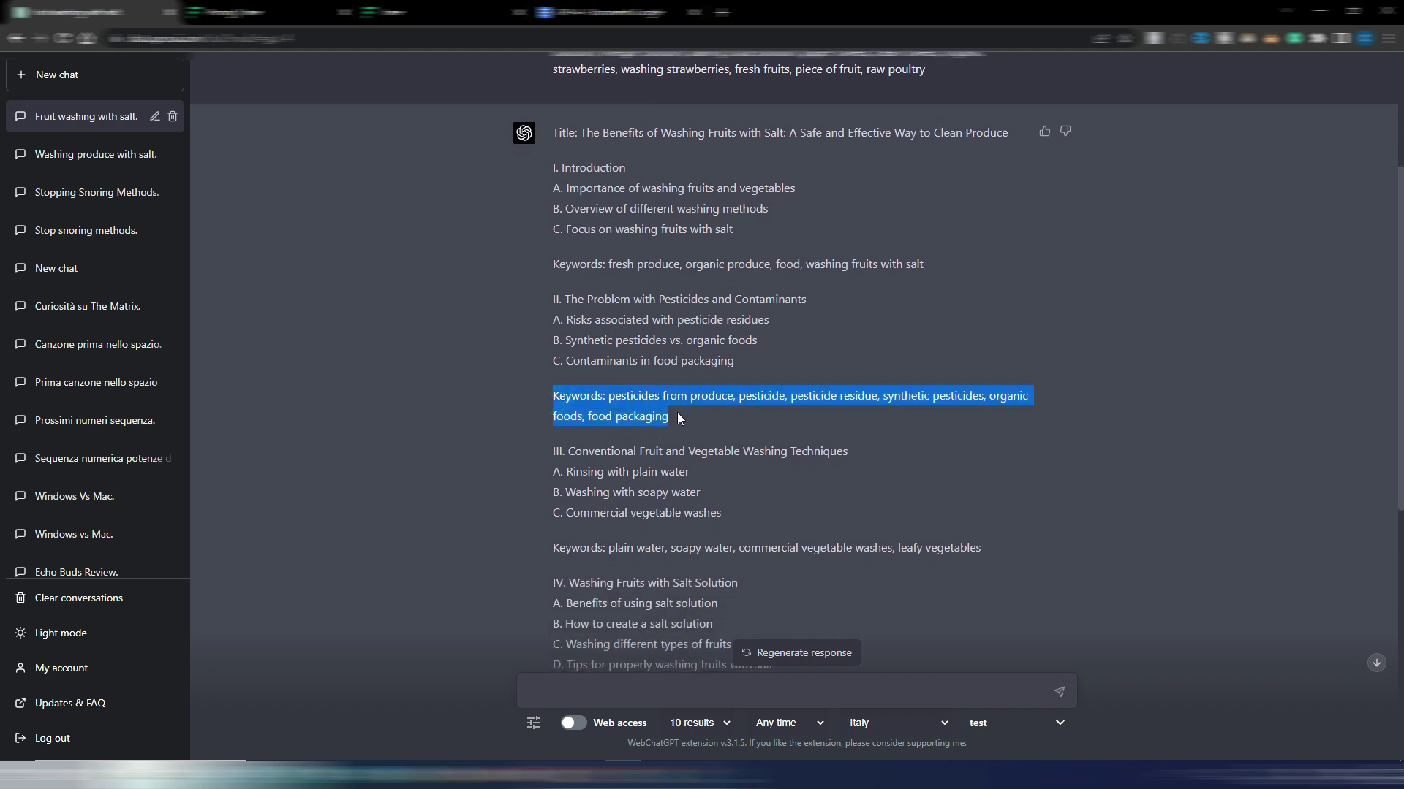
left_click(686, 418)
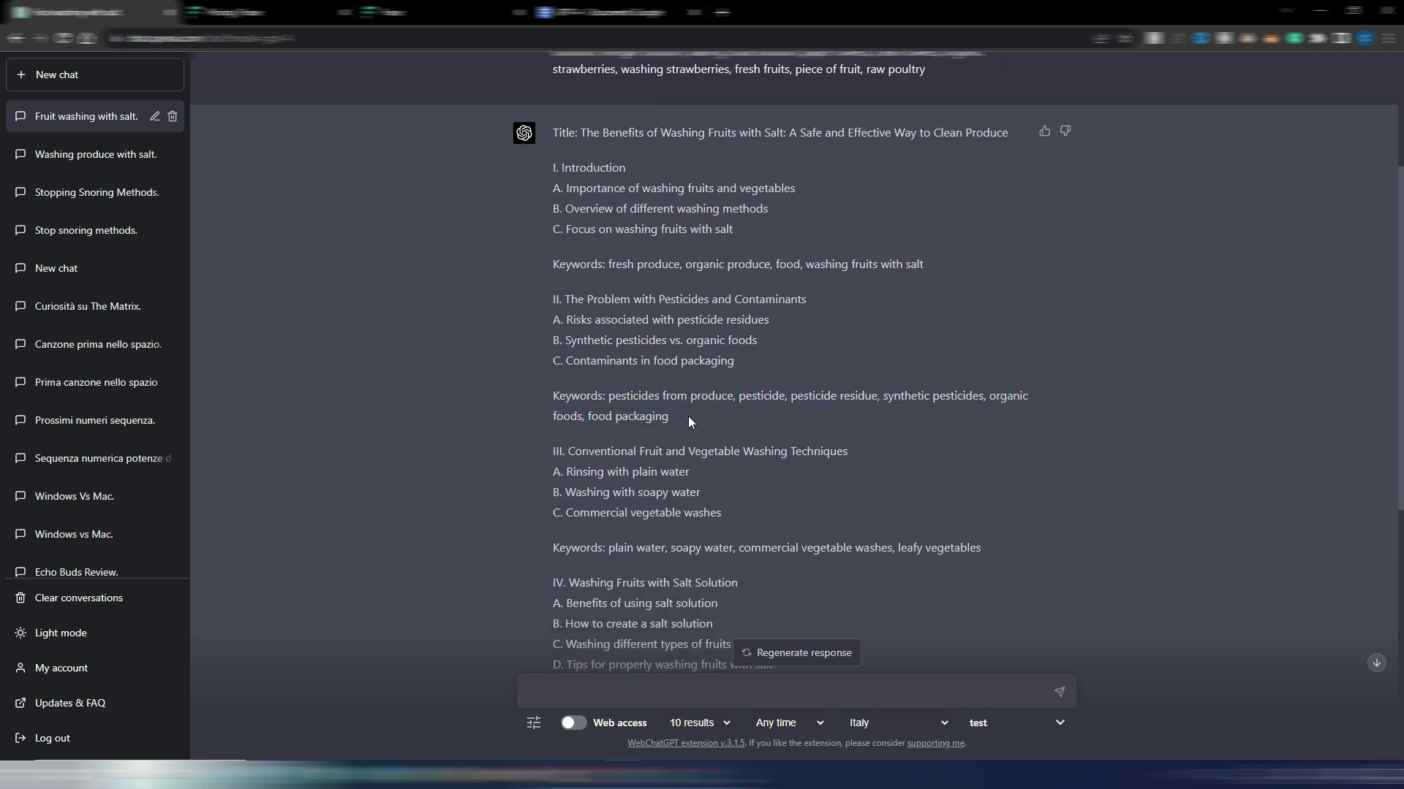
scroll(688, 415, "down", 1)
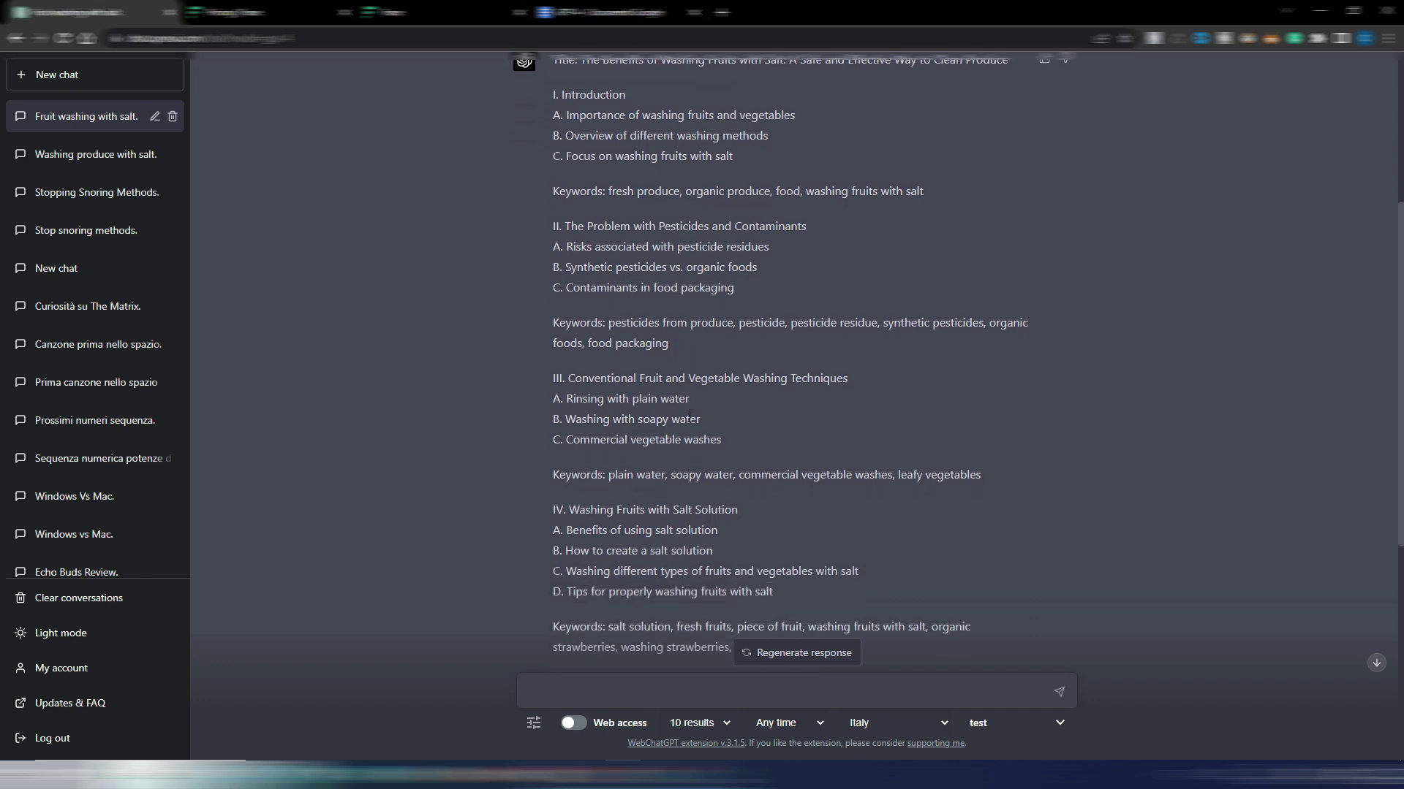
scroll(689, 465, "down", 2)
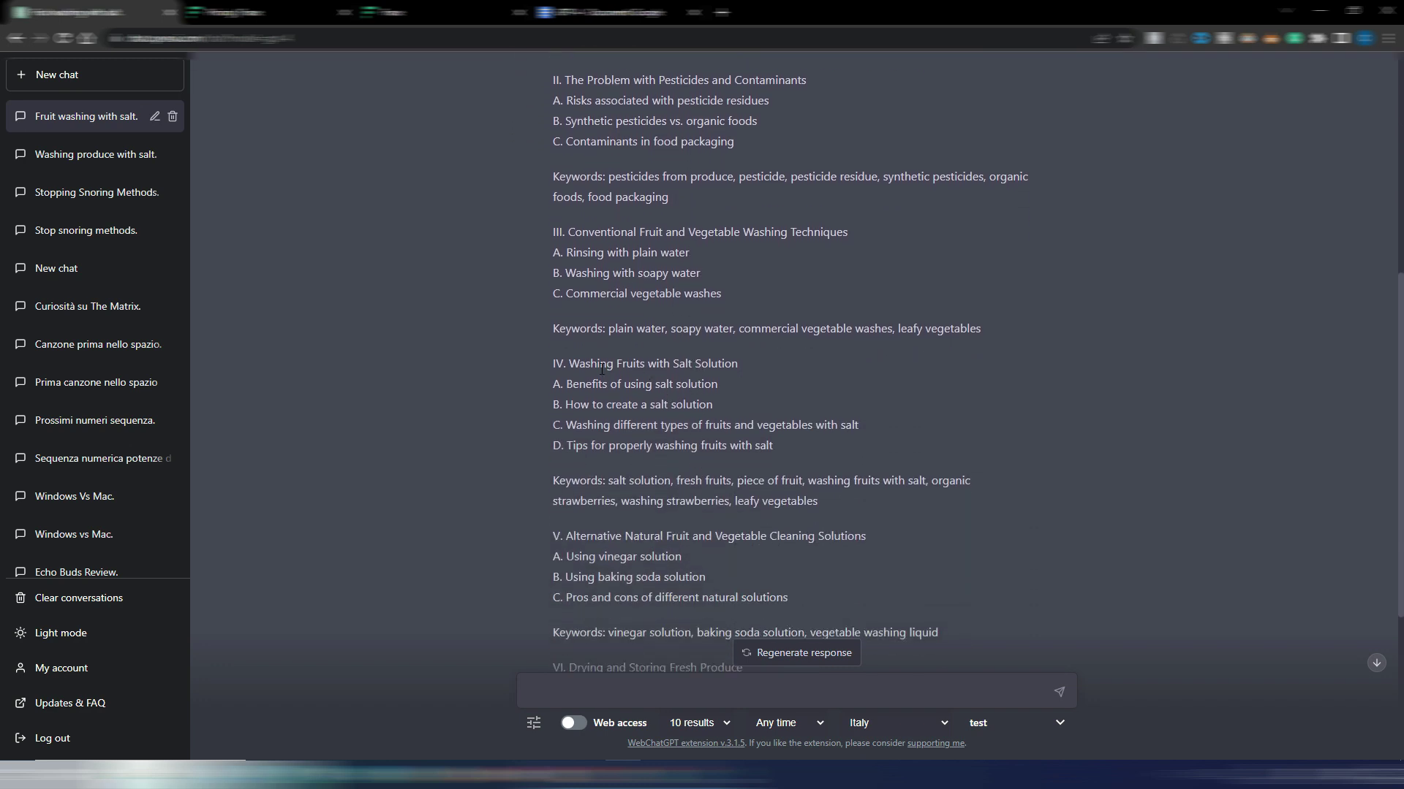
left_click_drag(570, 363, 693, 361)
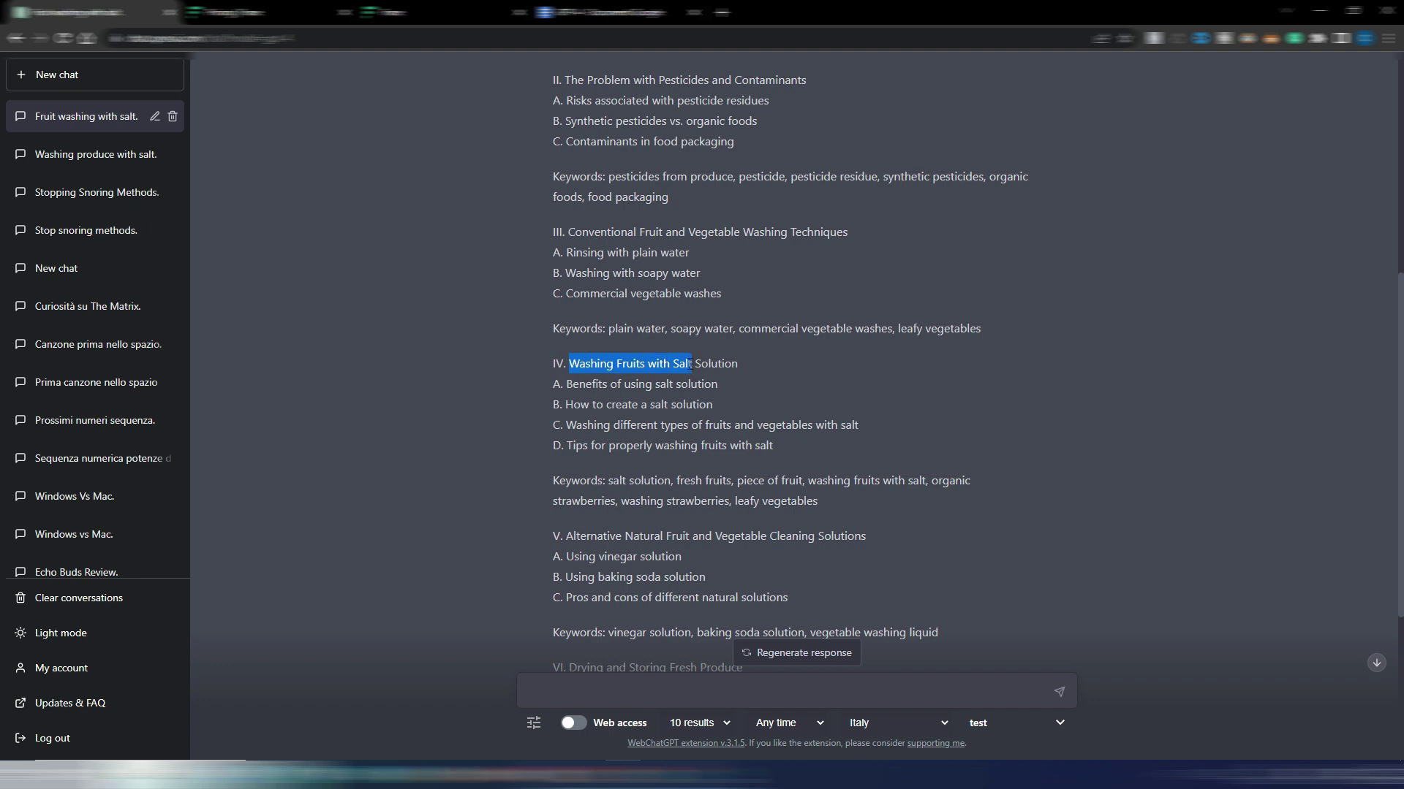
left_click(753, 372)
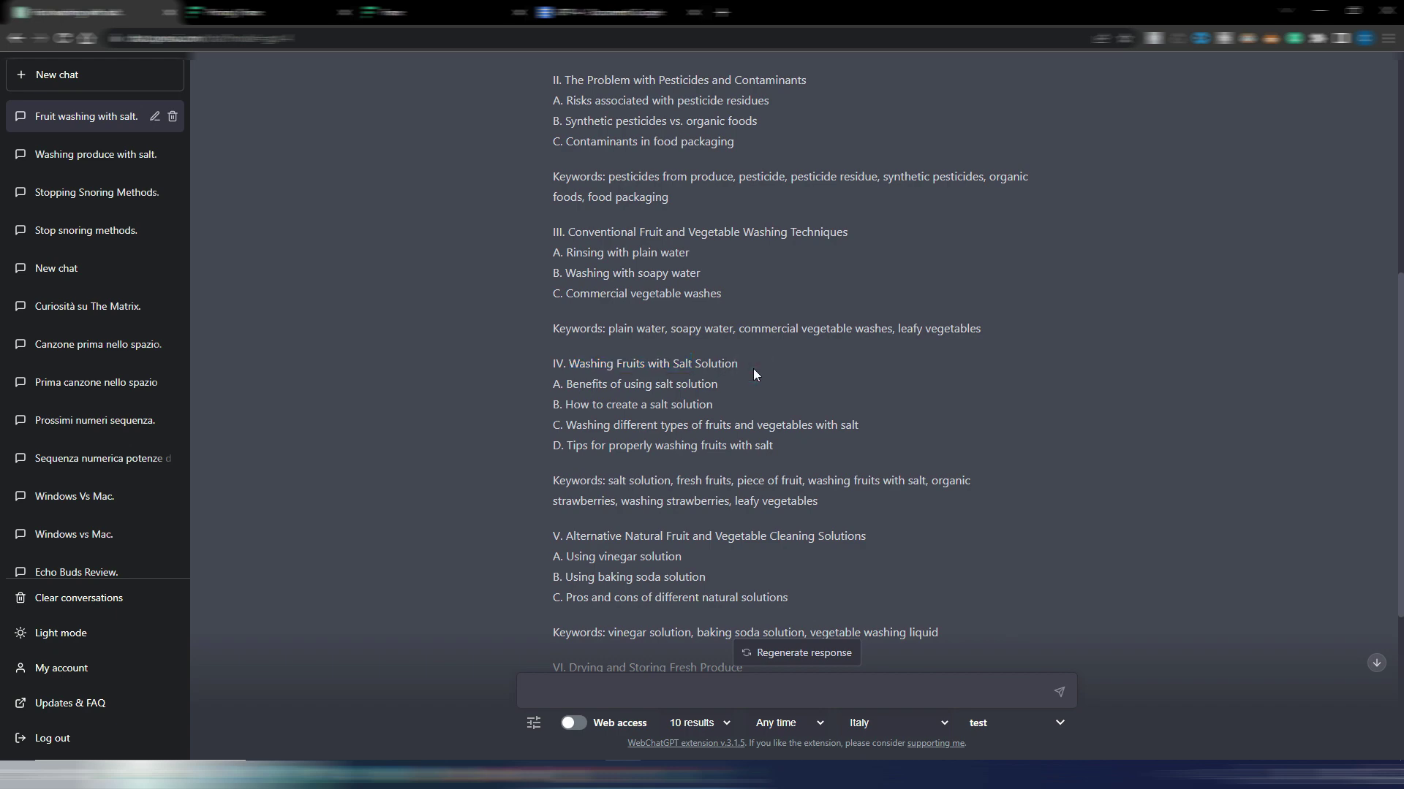
scroll(625, 366, "up", 6)
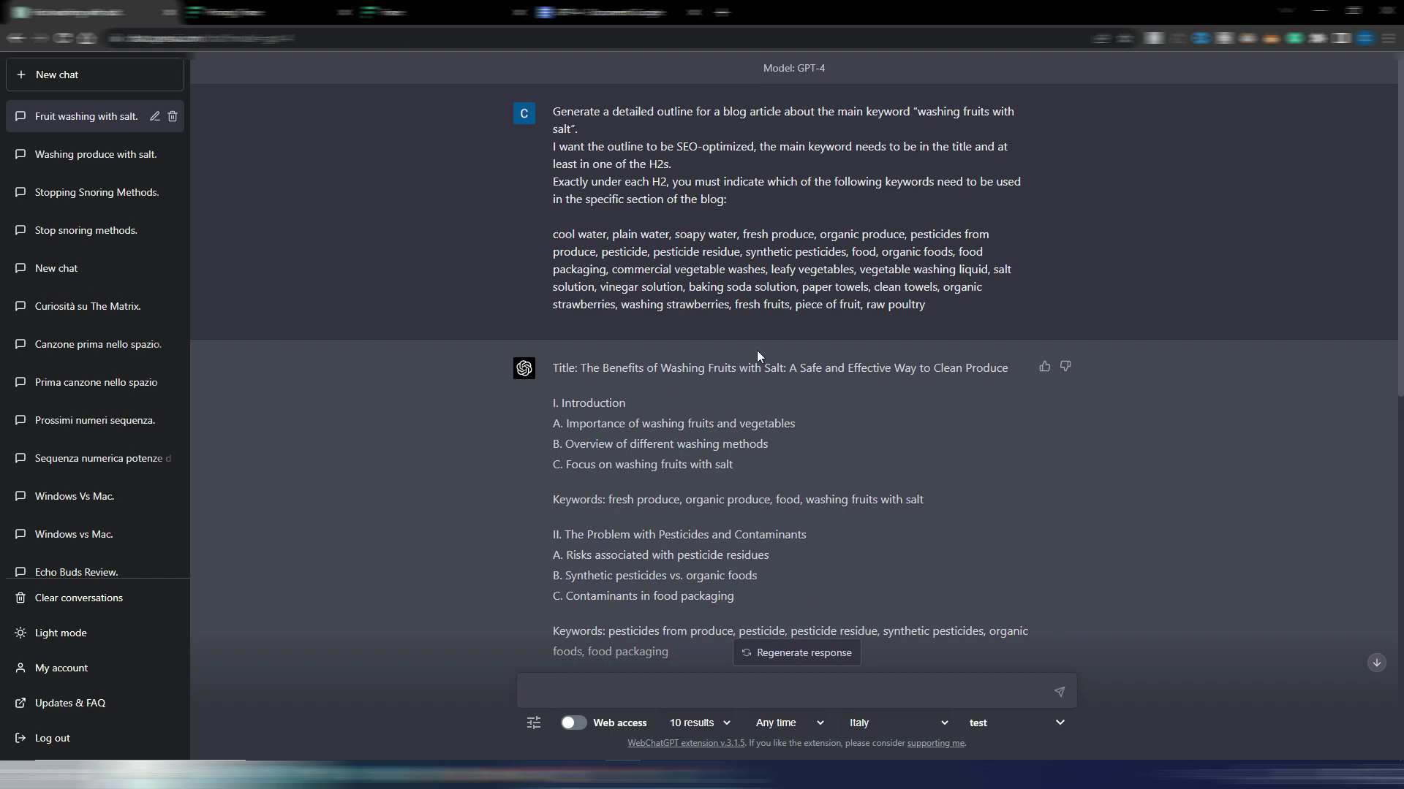
scroll(867, 371, "down", 5)
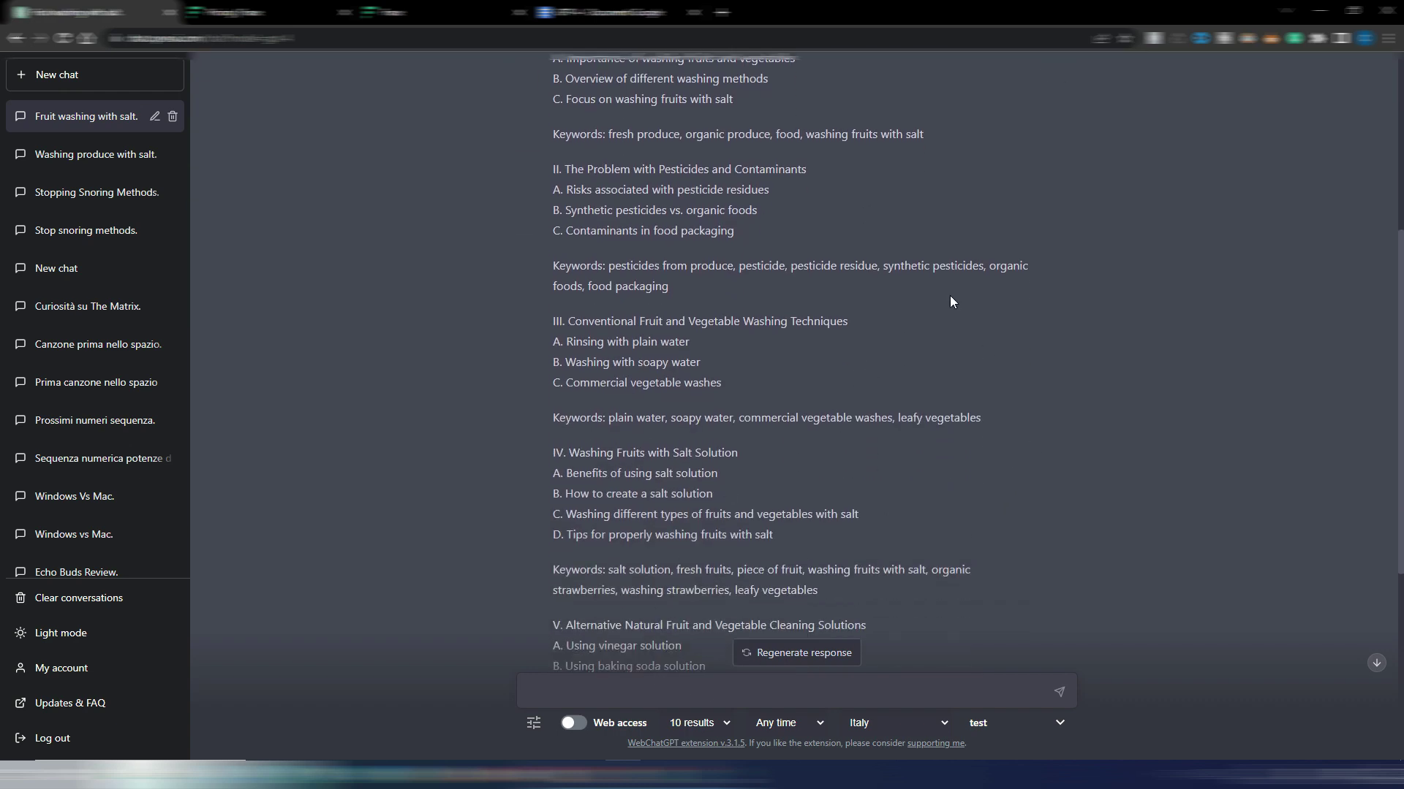
- Scroll back up through GPT-4's later article section replies in ChatGPT
scroll(950, 344, "up", 5)
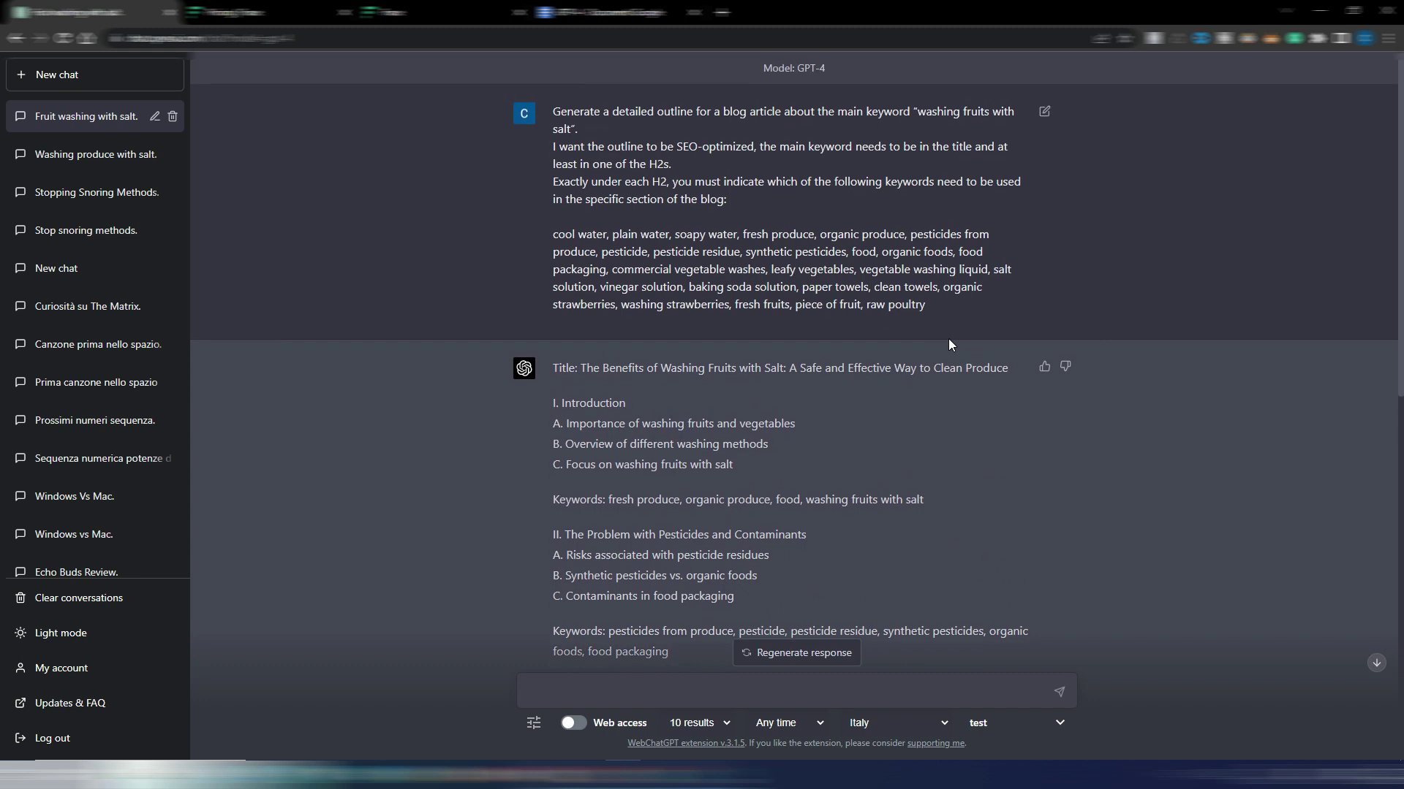
scroll(949, 339, "down", 3)
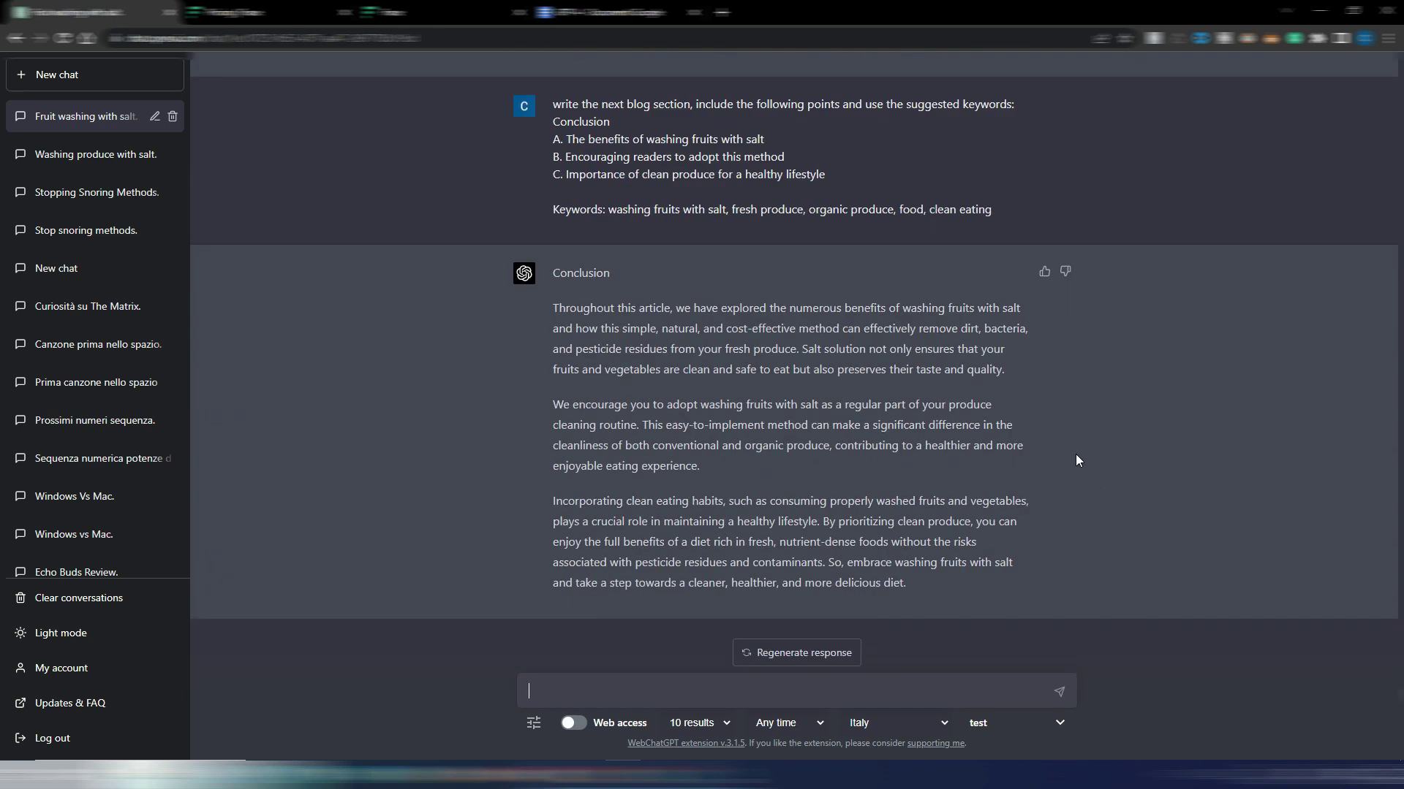
scroll(1076, 454, "up", 9)
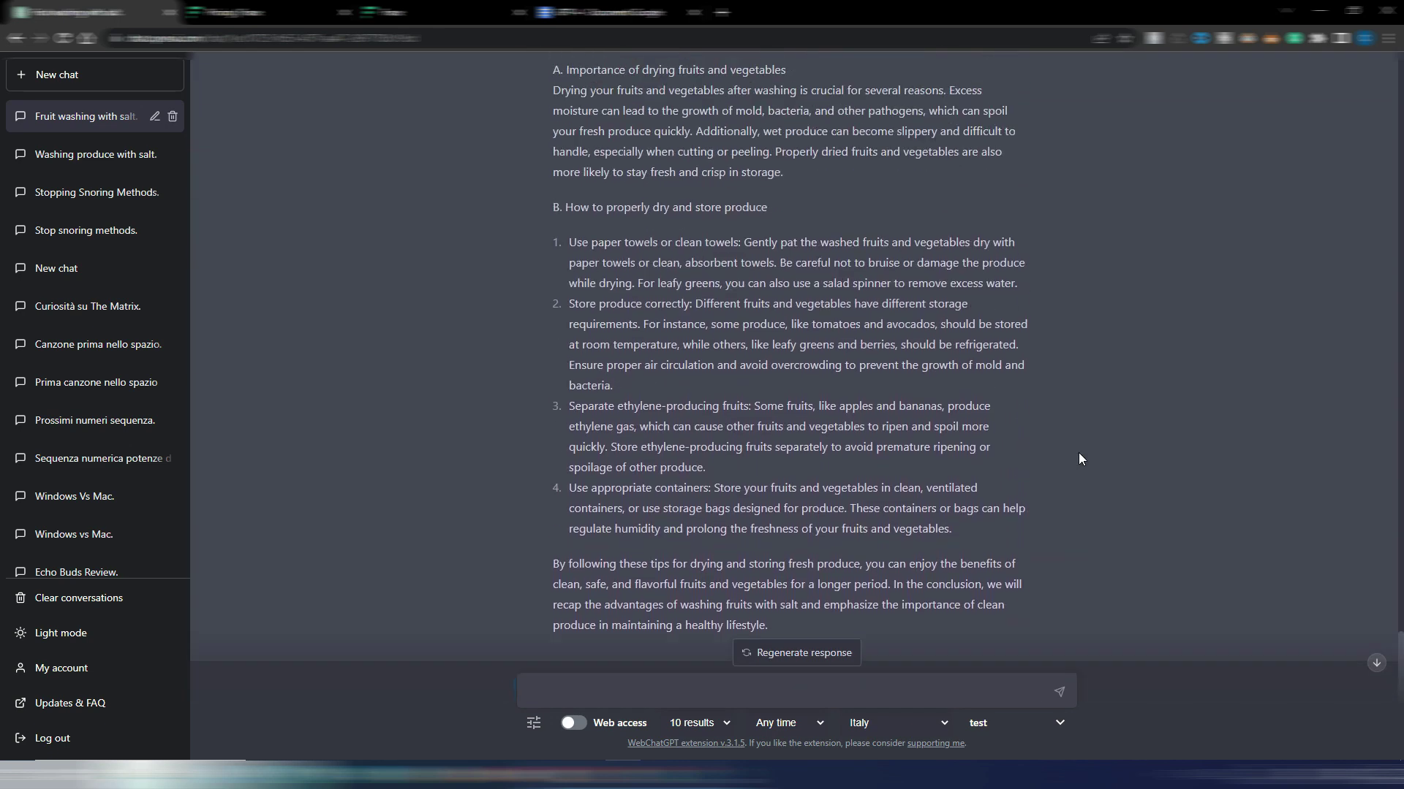
scroll(1079, 454, "up", 8)
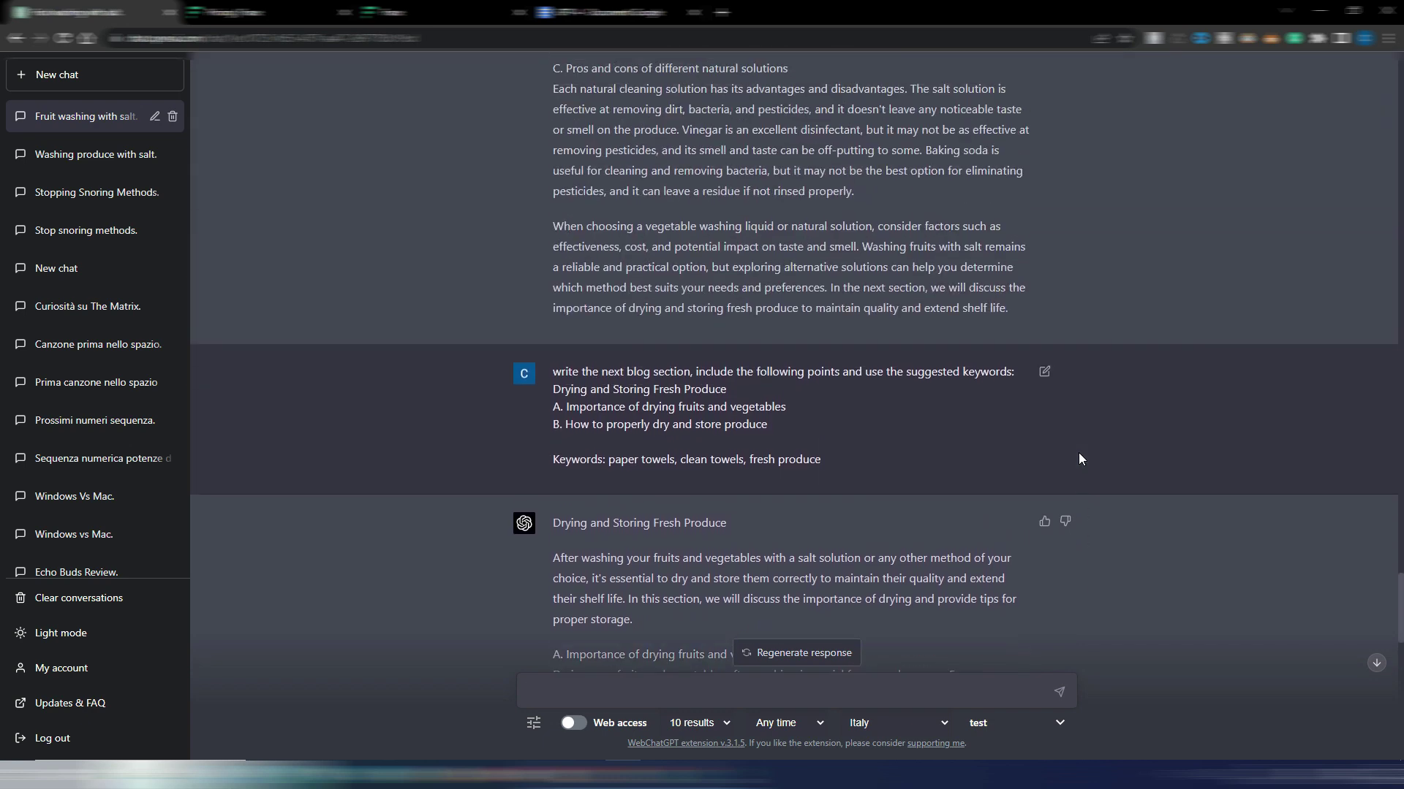
scroll(1078, 453, "up", 5)
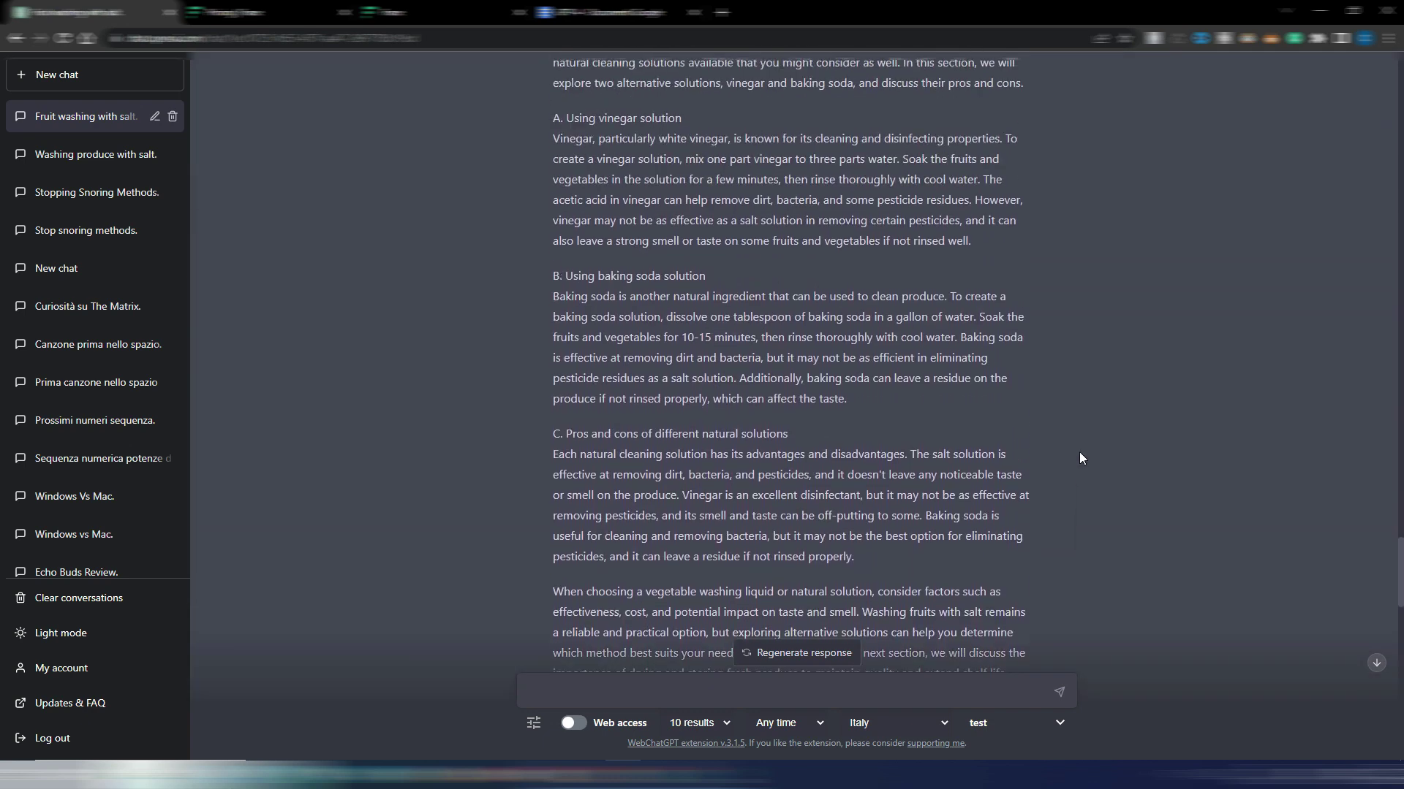
scroll(1079, 459, "up", 1)
scroll(1079, 458, "down", 1)
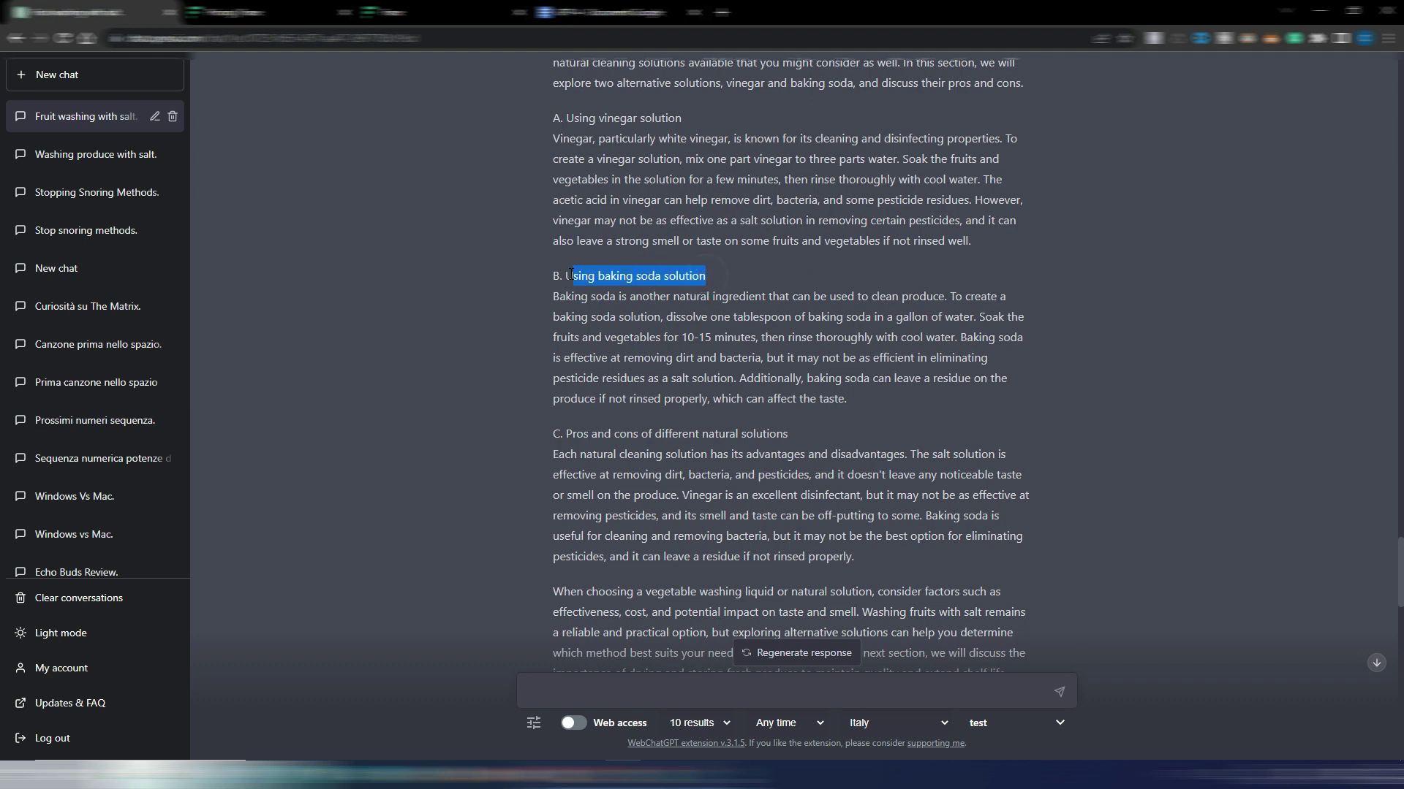
- Clear the 'Using baking soda solution' highlight and keep reviewing the earlier GPT-4 sections
left_click(840, 274)
scroll(861, 309, "up", 6)
scroll(861, 308, "up", 15)
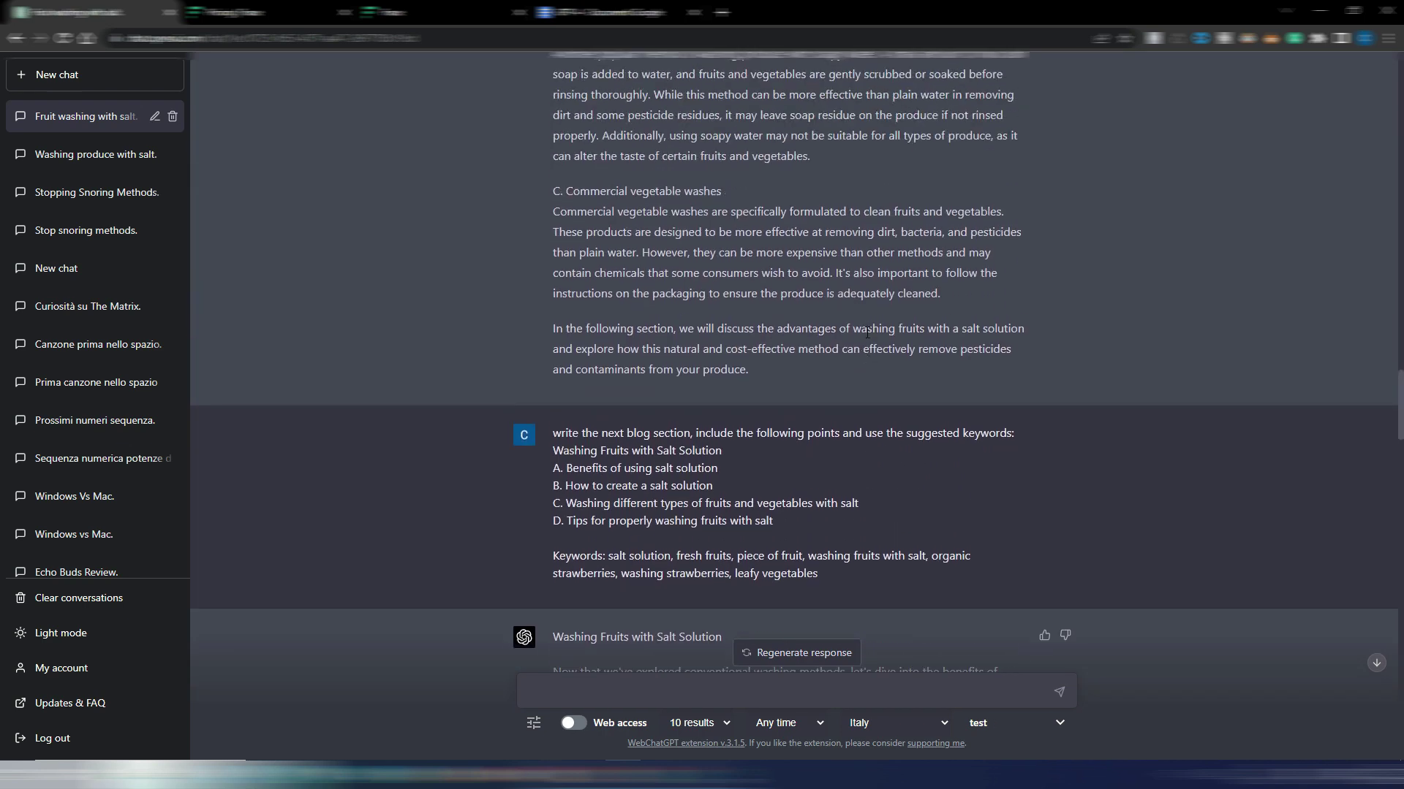
scroll(867, 334, "up", 5)
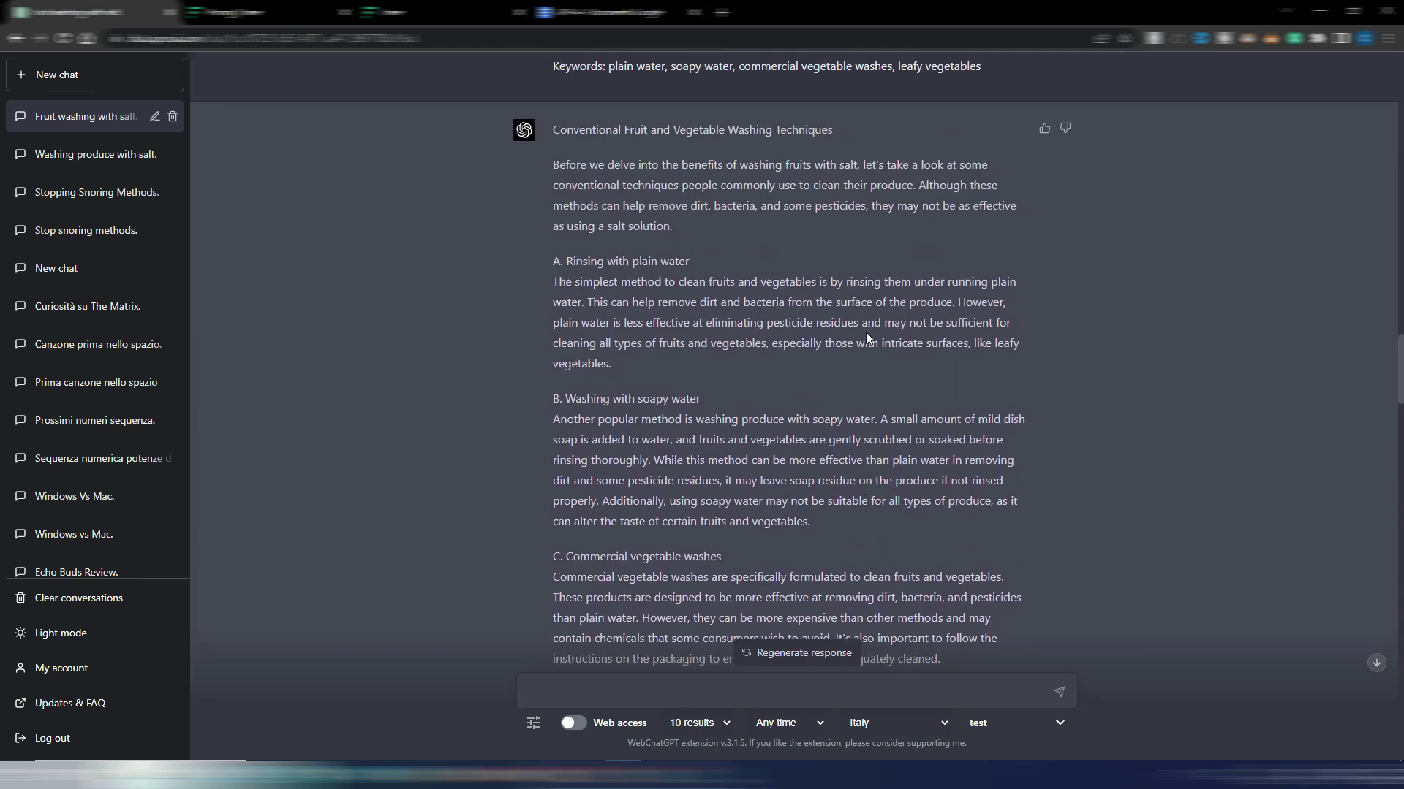
scroll(865, 332, "up", 8)
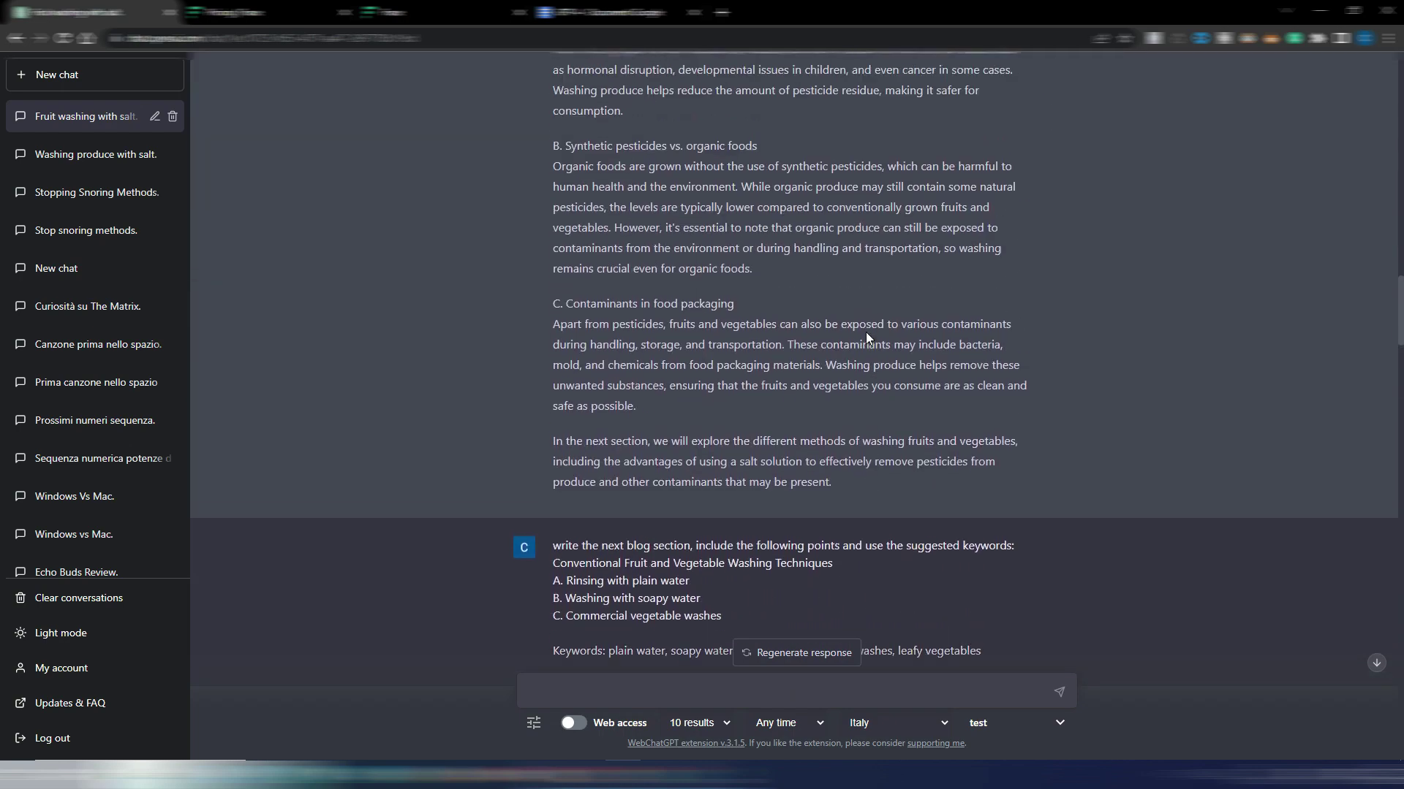
scroll(869, 330, "up", 20)
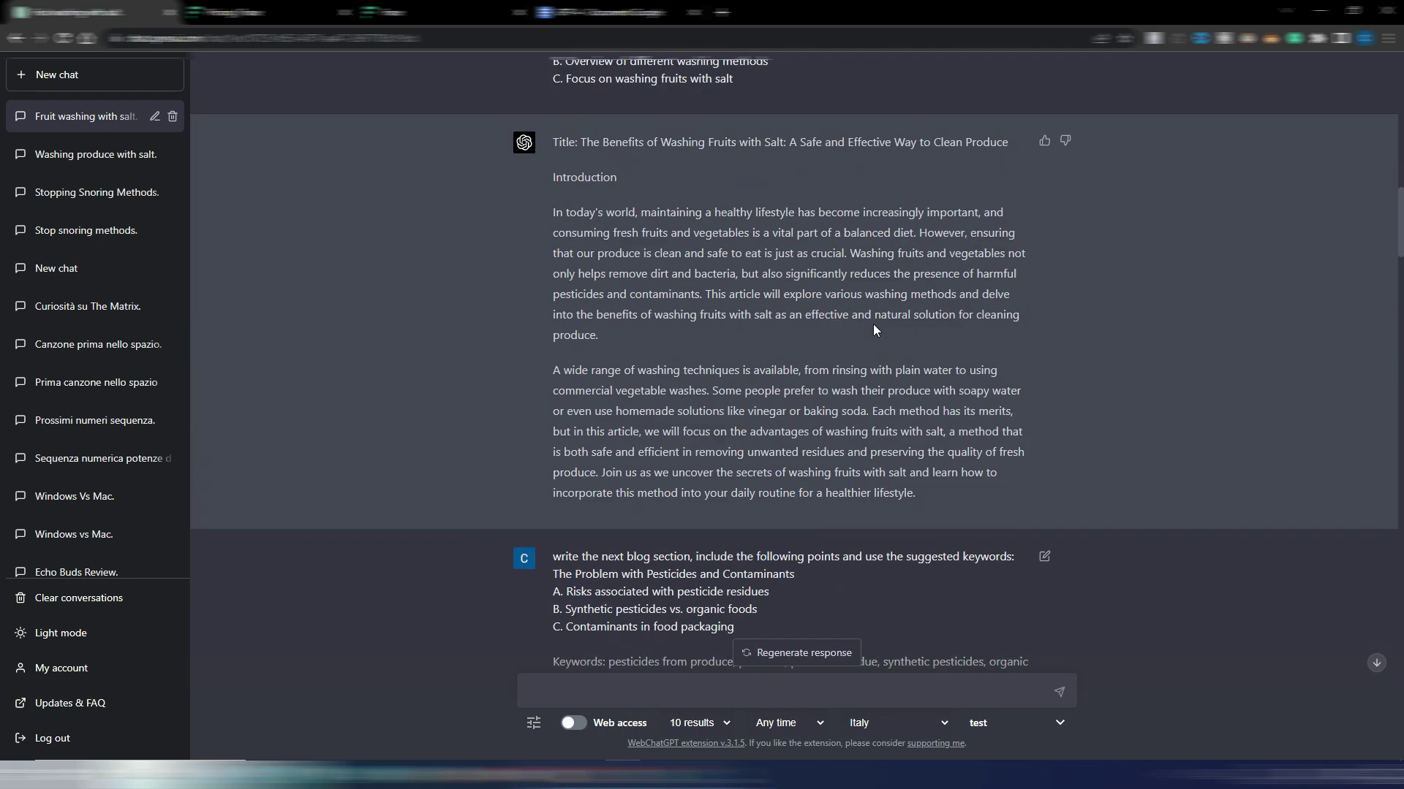
scroll(873, 331, "down", 6)
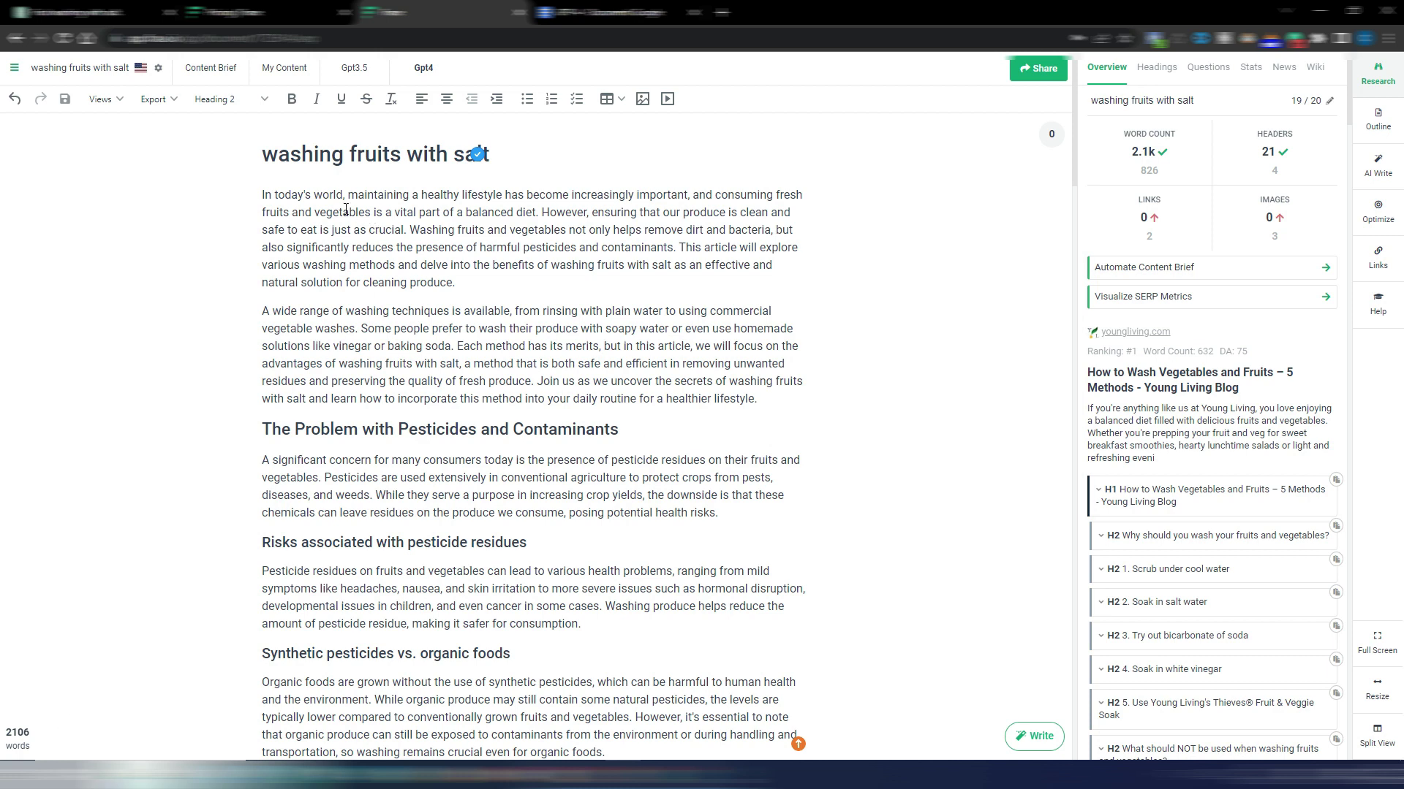
- Check the Gpt3.5 document, then read through the pasted Gpt4 article in Frase
left_click(359, 73)
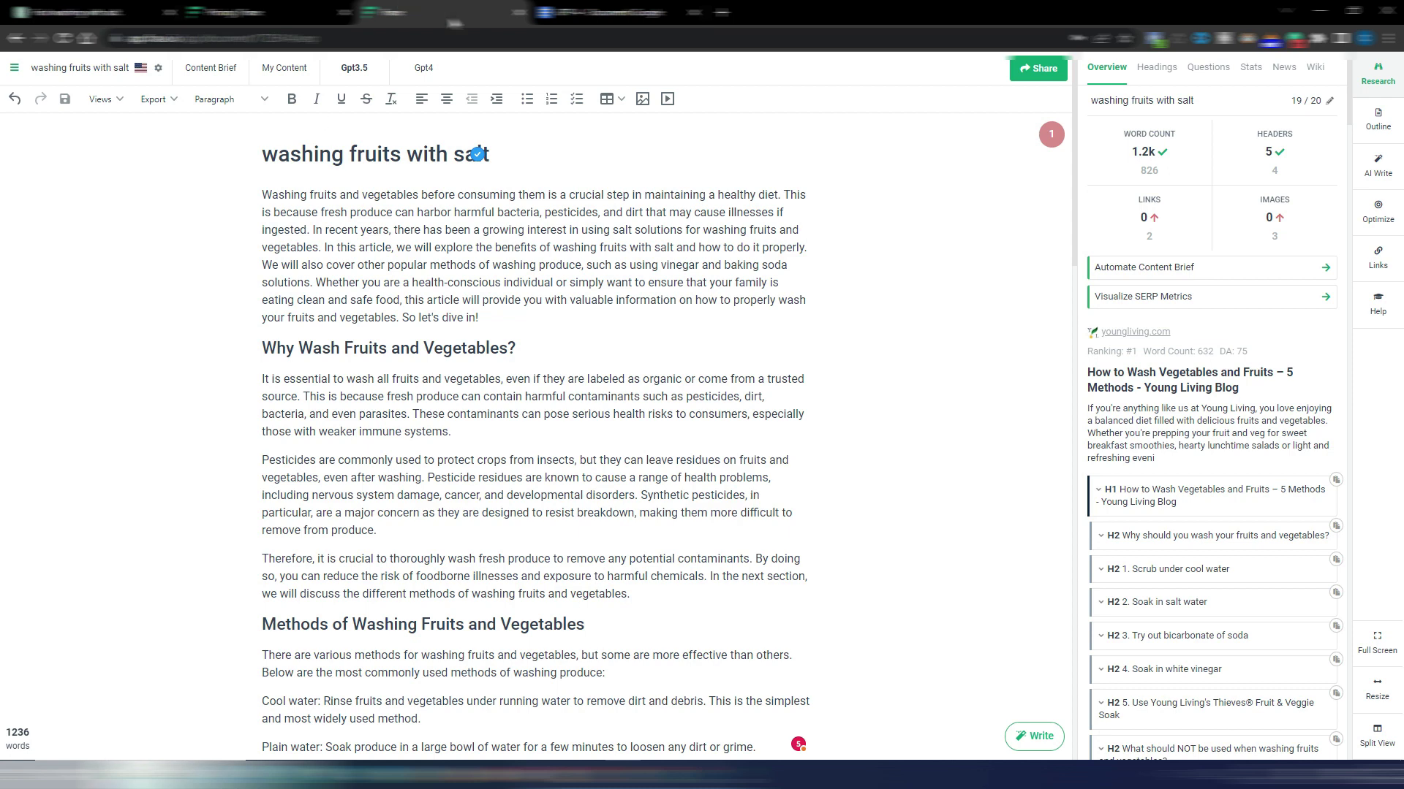
left_click(428, 69)
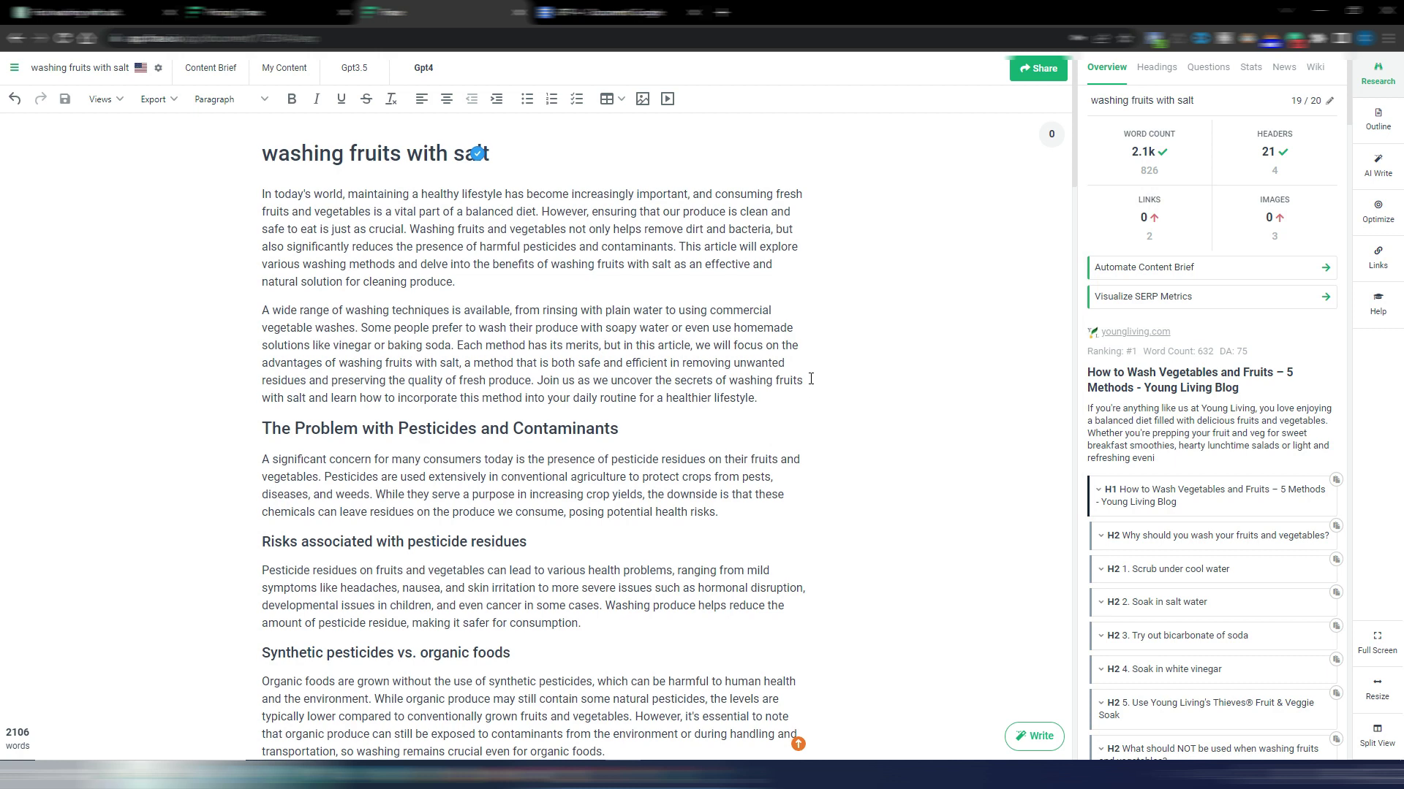
scroll(810, 379, "down", 4)
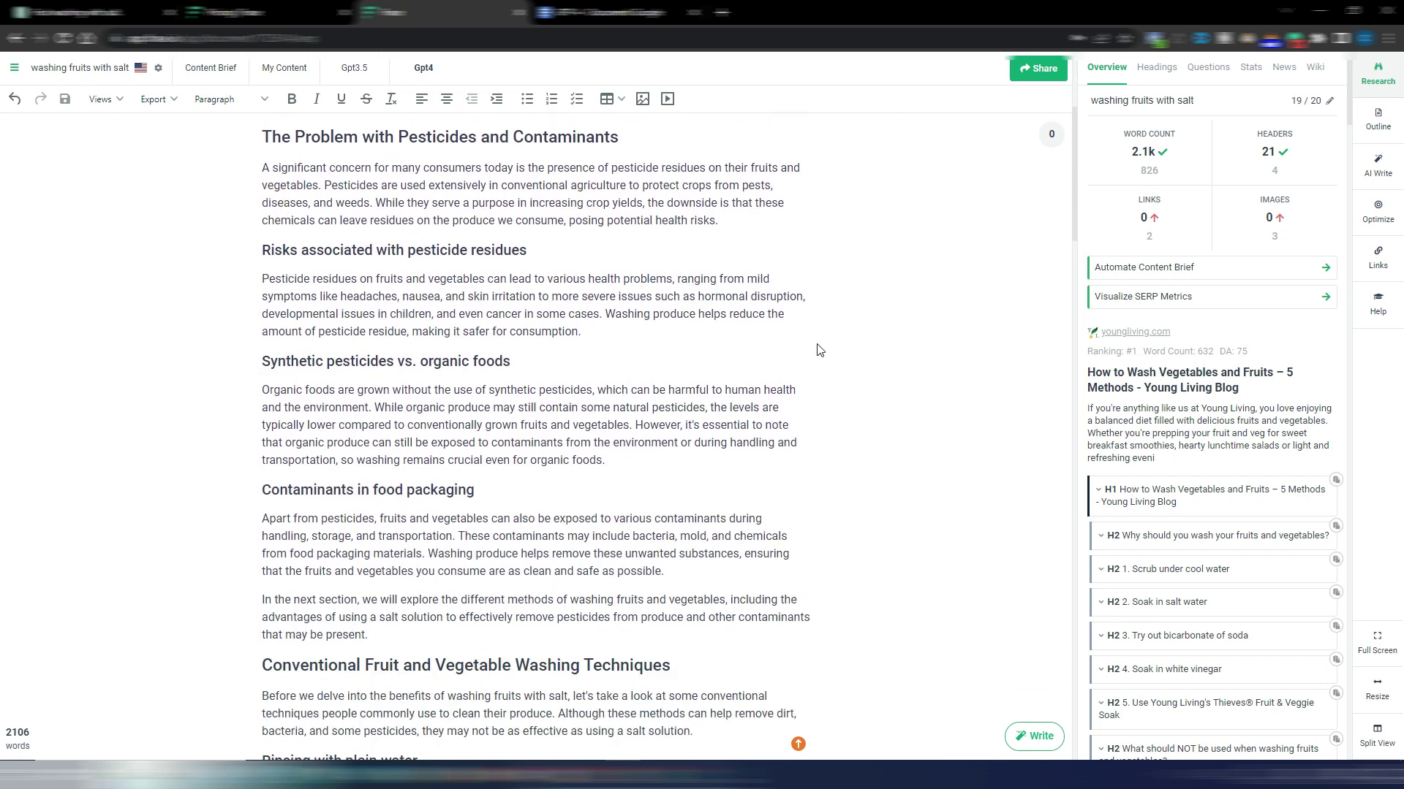
scroll(756, 402, "down", 12)
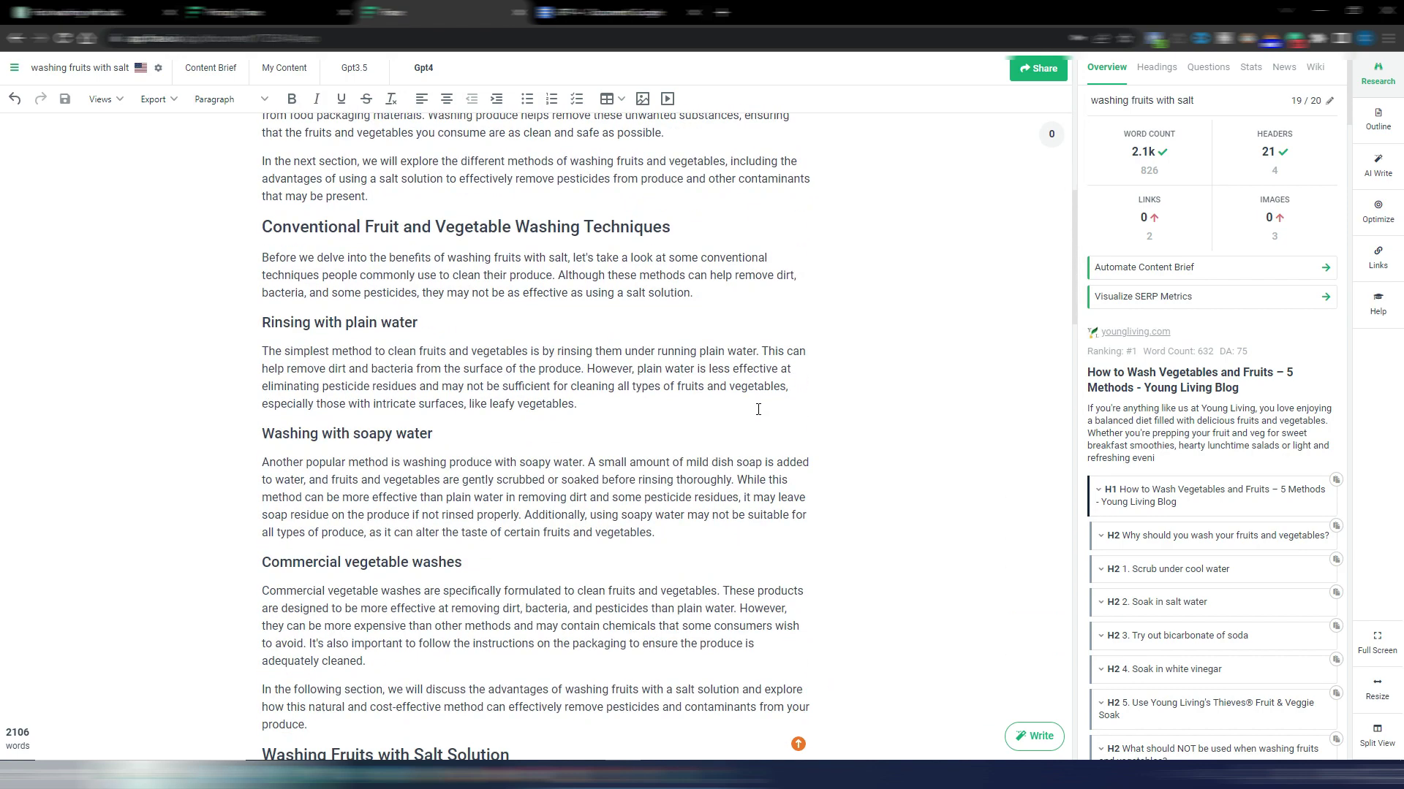
scroll(755, 402, "down", 7)
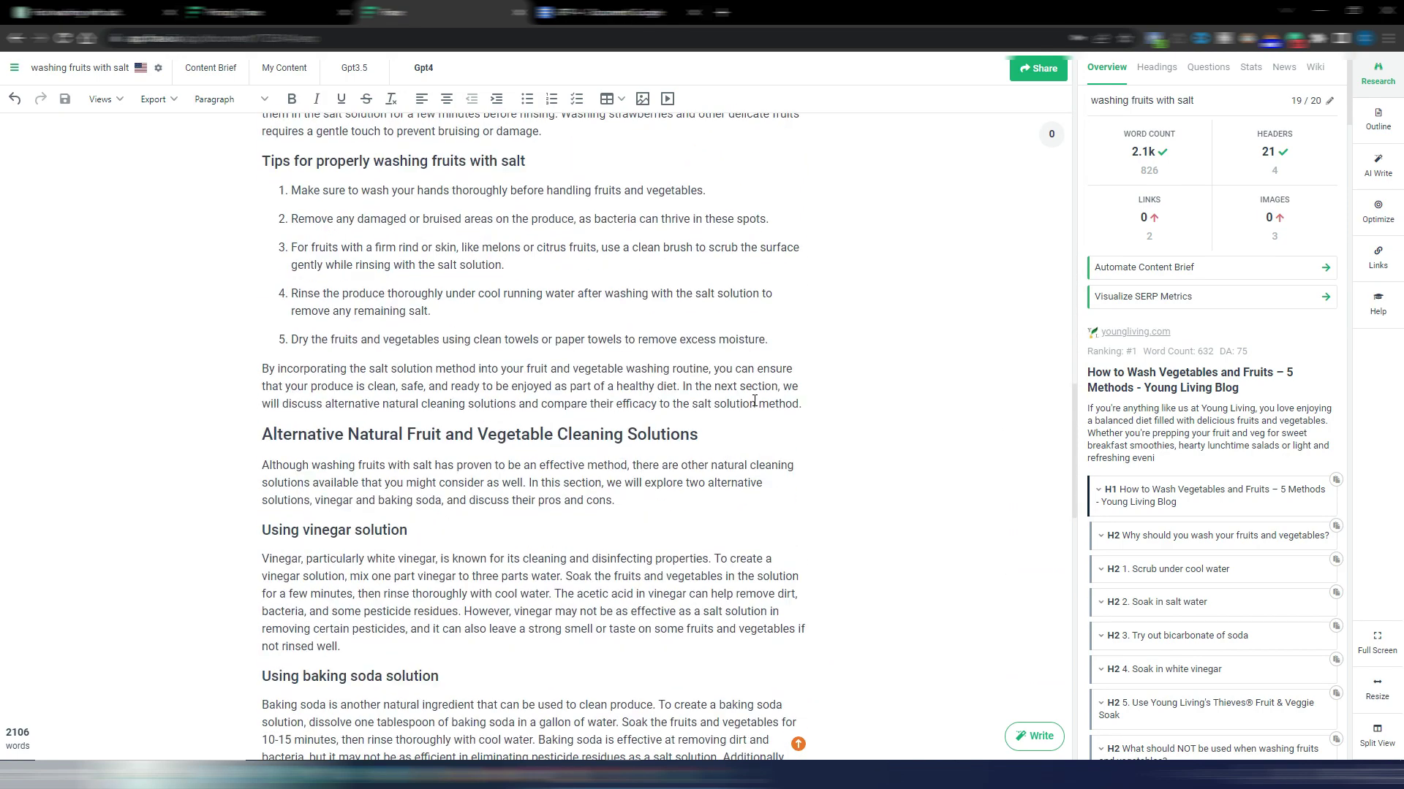
scroll(549, 371, "up", 1)
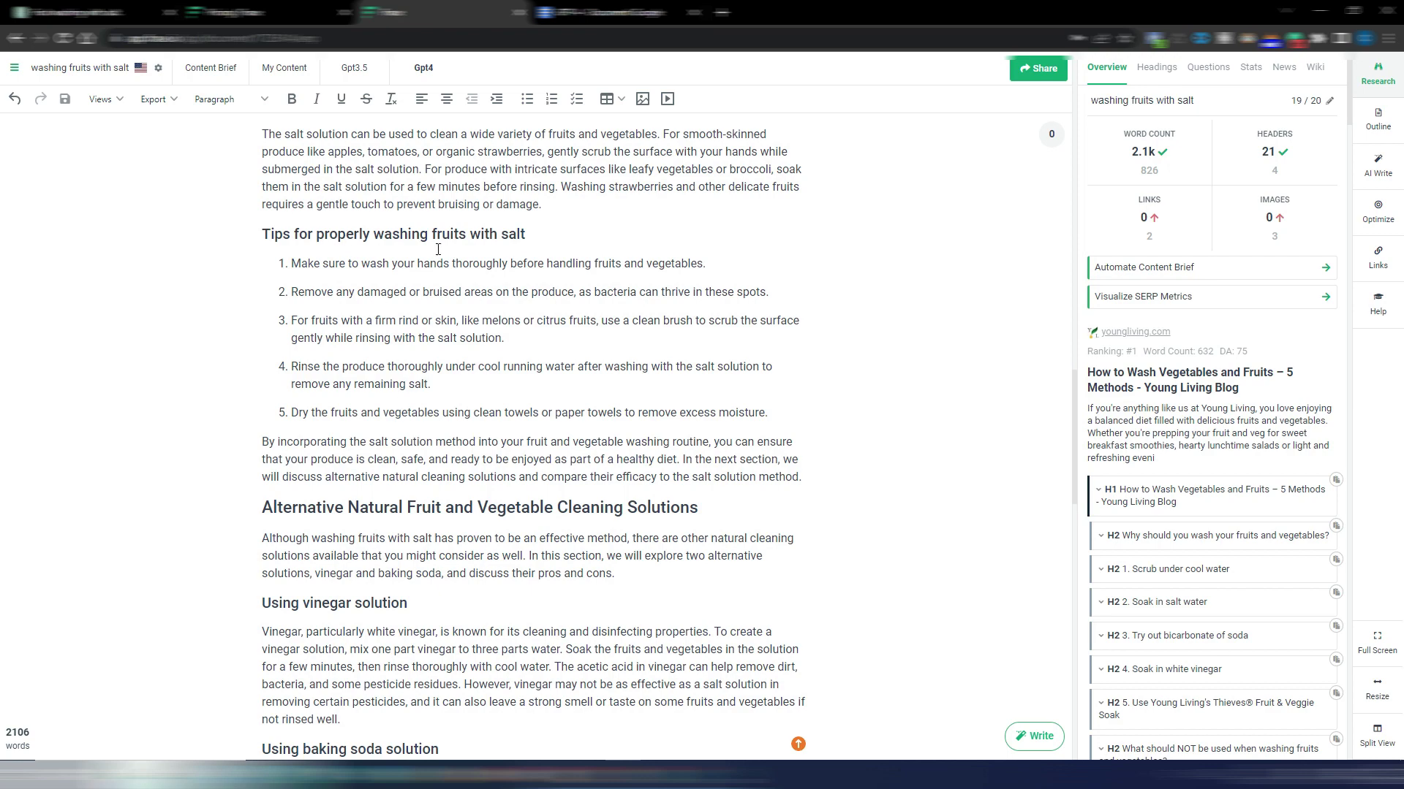
scroll(522, 235, "down", 14)
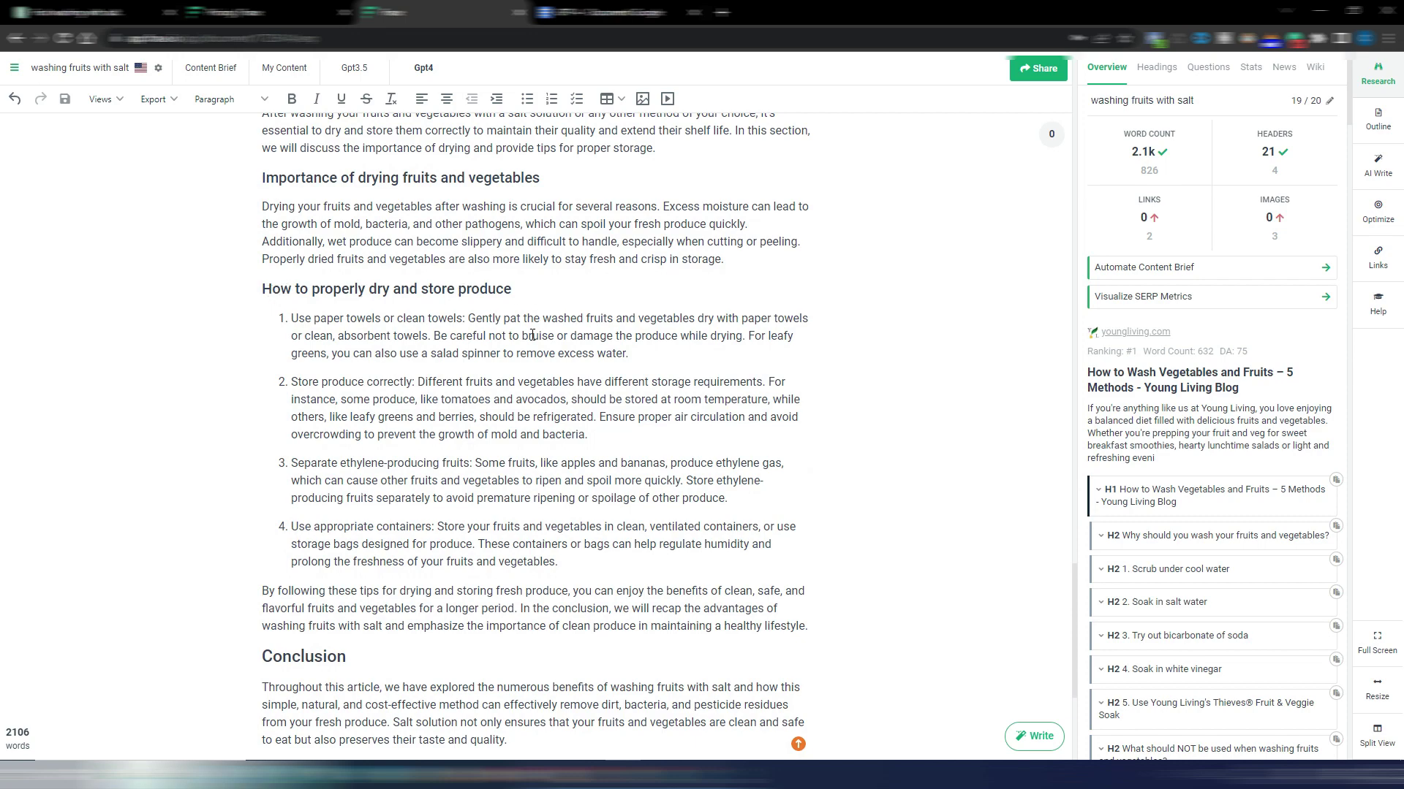
scroll(483, 533, "up", 15)
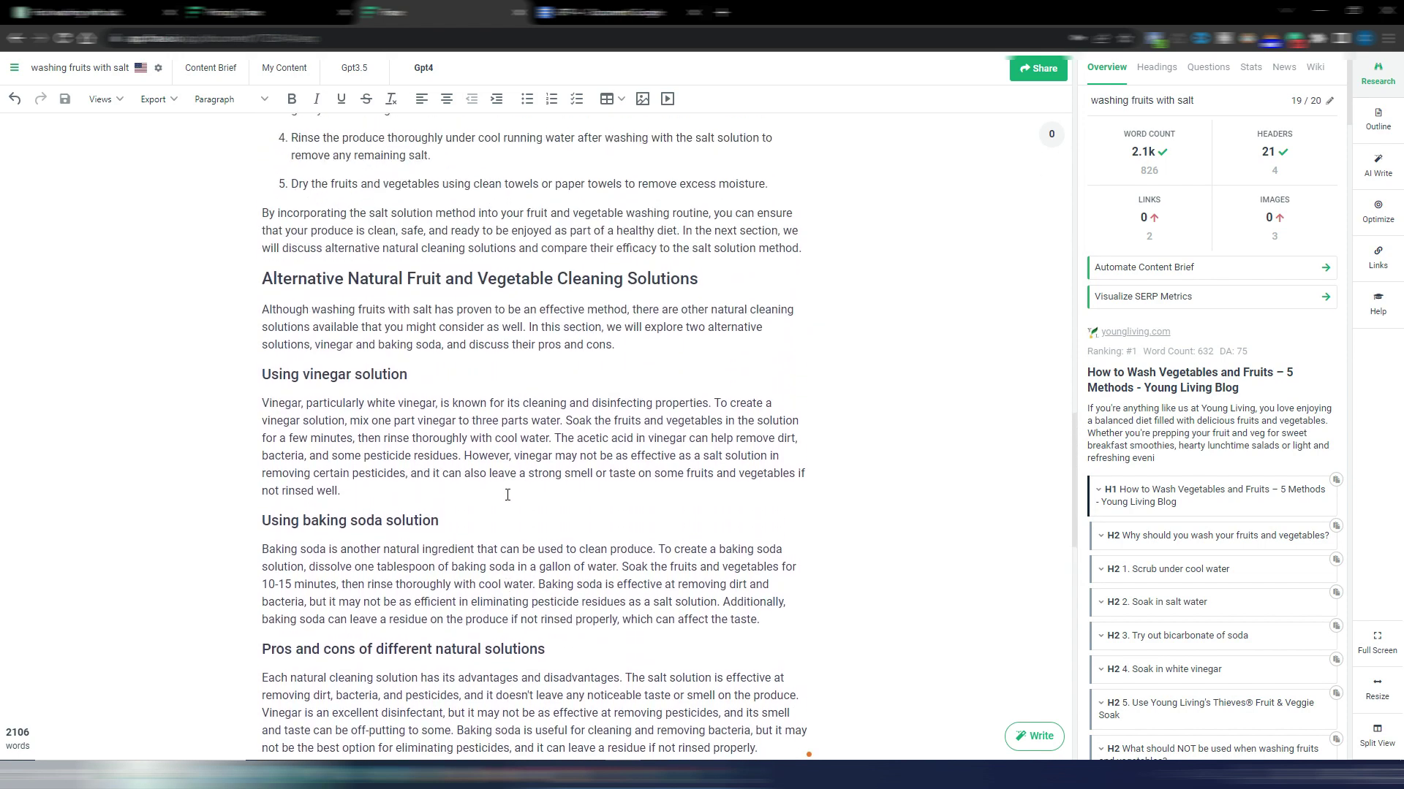
scroll(508, 495, "up", 2)
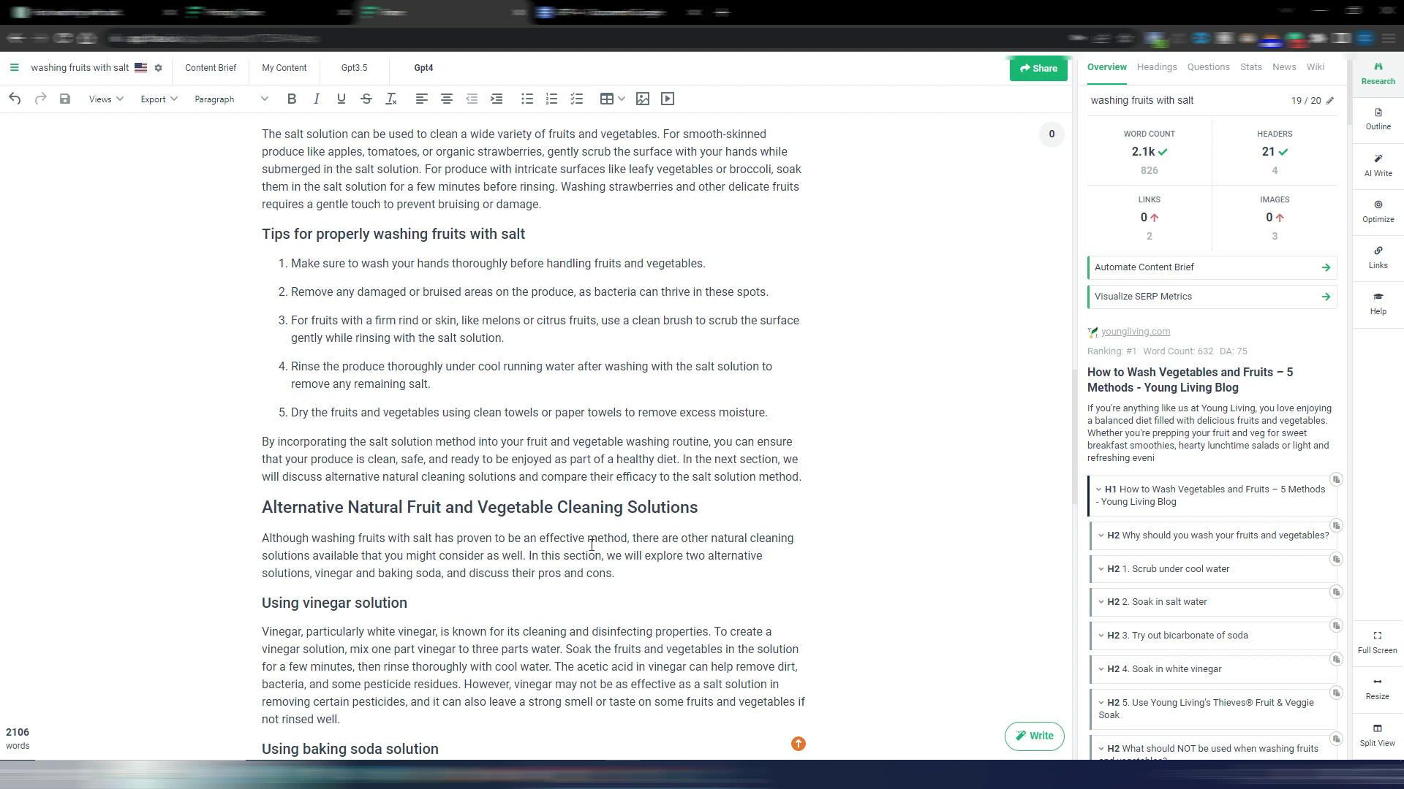
- Select and deselect the 'In the next section' sentence, then scroll back toward the title
left_click_drag(683, 460, 840, 488)
left_click(741, 462)
left_click_drag(683, 459, 777, 460)
left_click(782, 460)
scroll(746, 481, "up", 20)
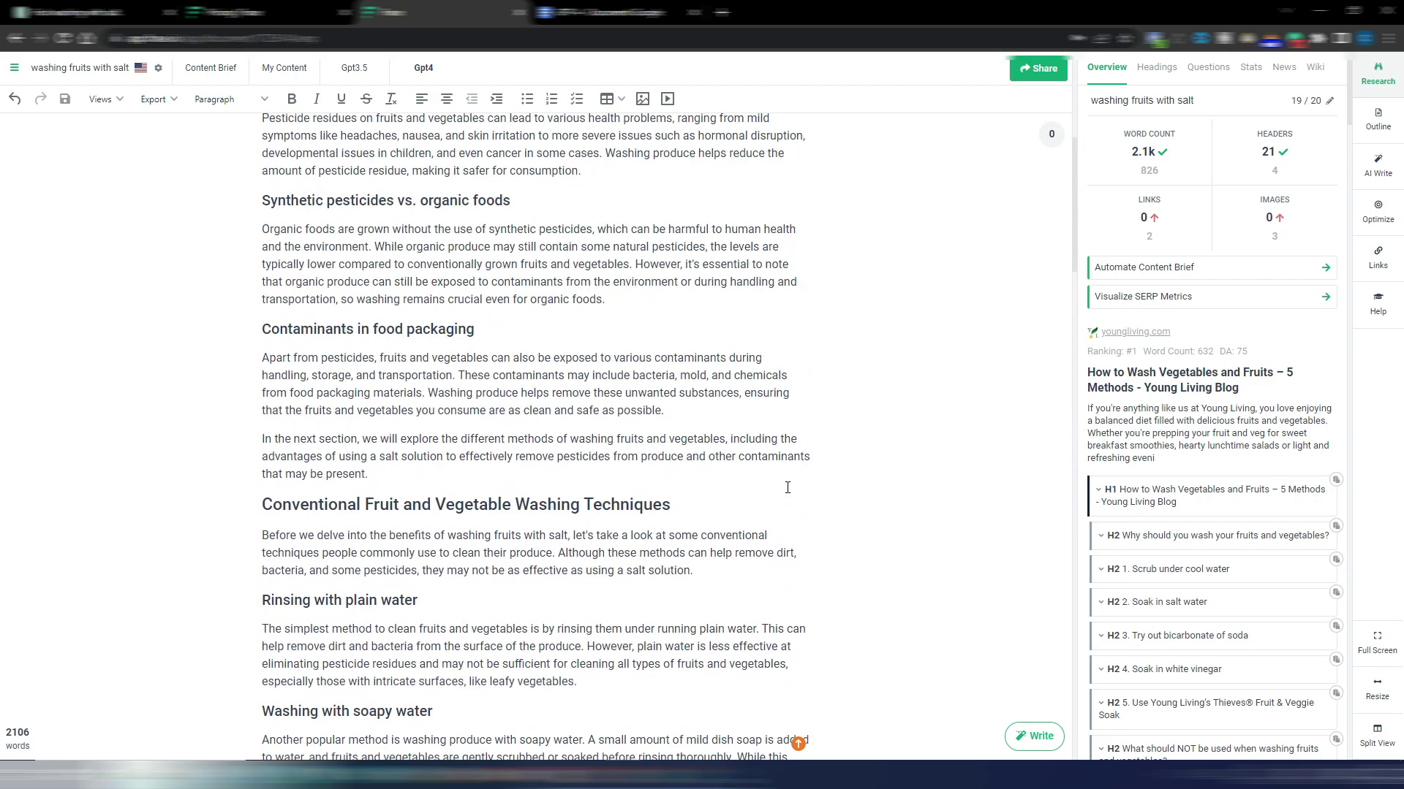
scroll(789, 475, "up", 5)
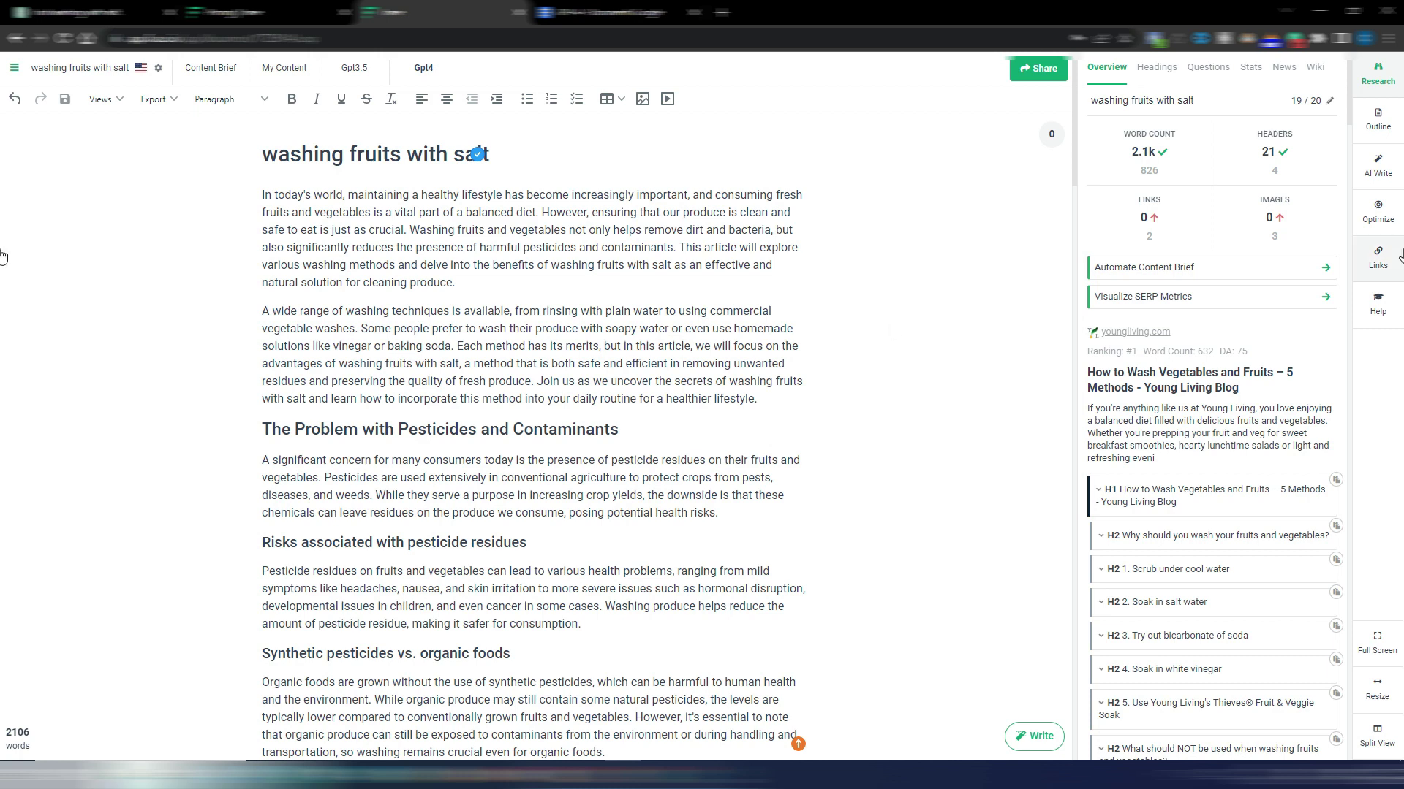
- Show the Optimize topic score and keyword usage, glancing at the Gpt3.5 document
left_click(1379, 212)
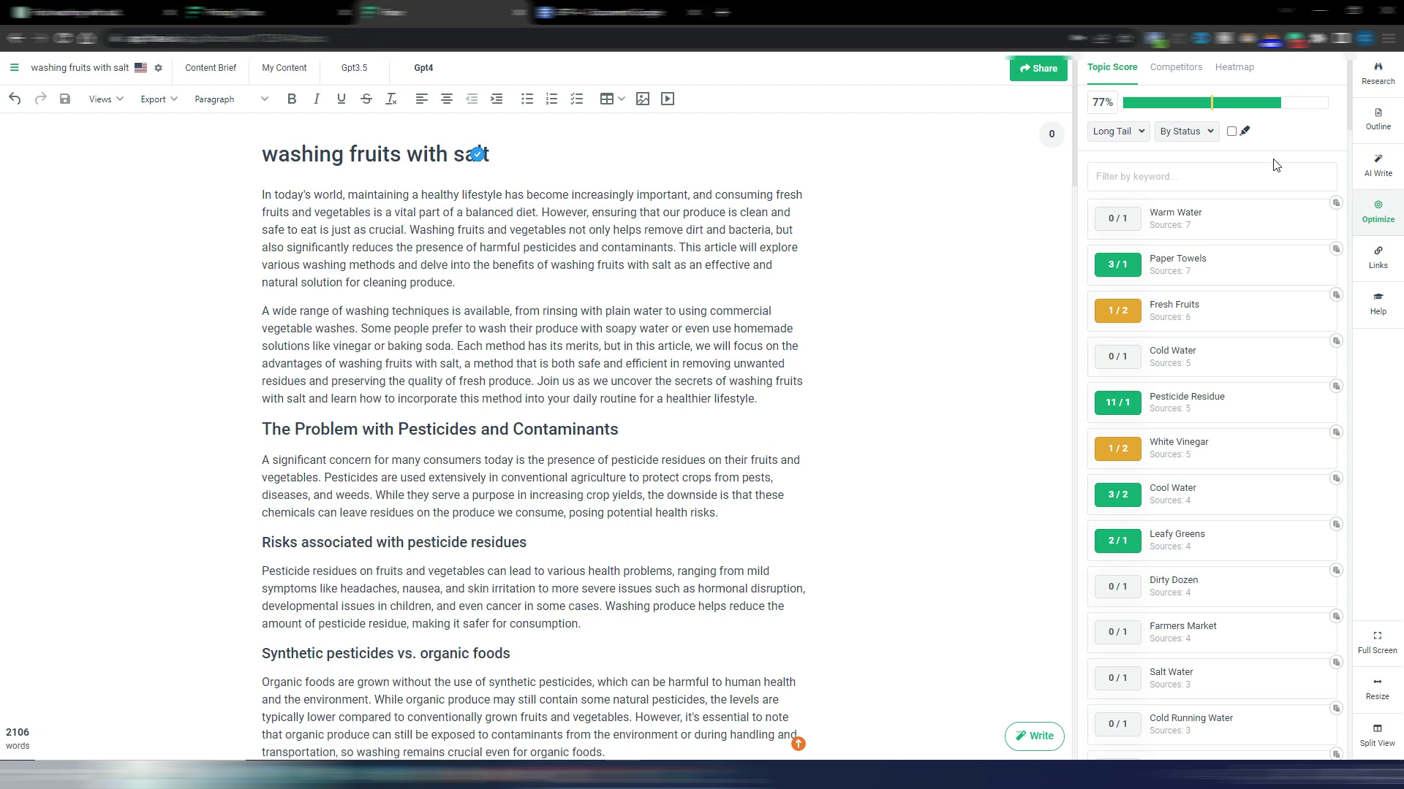
left_click(353, 68)
left_click(853, 396)
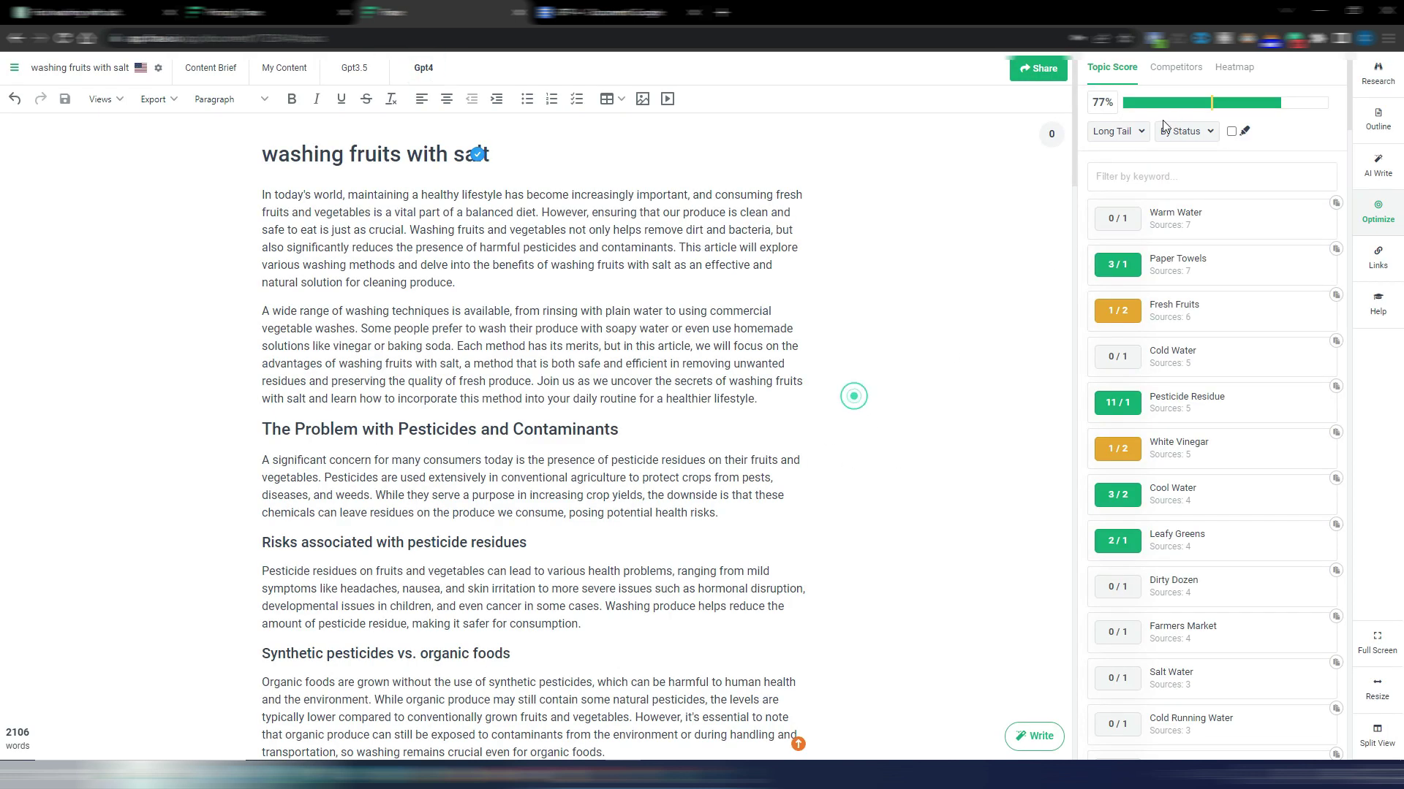
- Compare against competitor articles, then review the Gpt4 article's 77% topic score keyword list
left_click(1172, 68)
left_click(1174, 66)
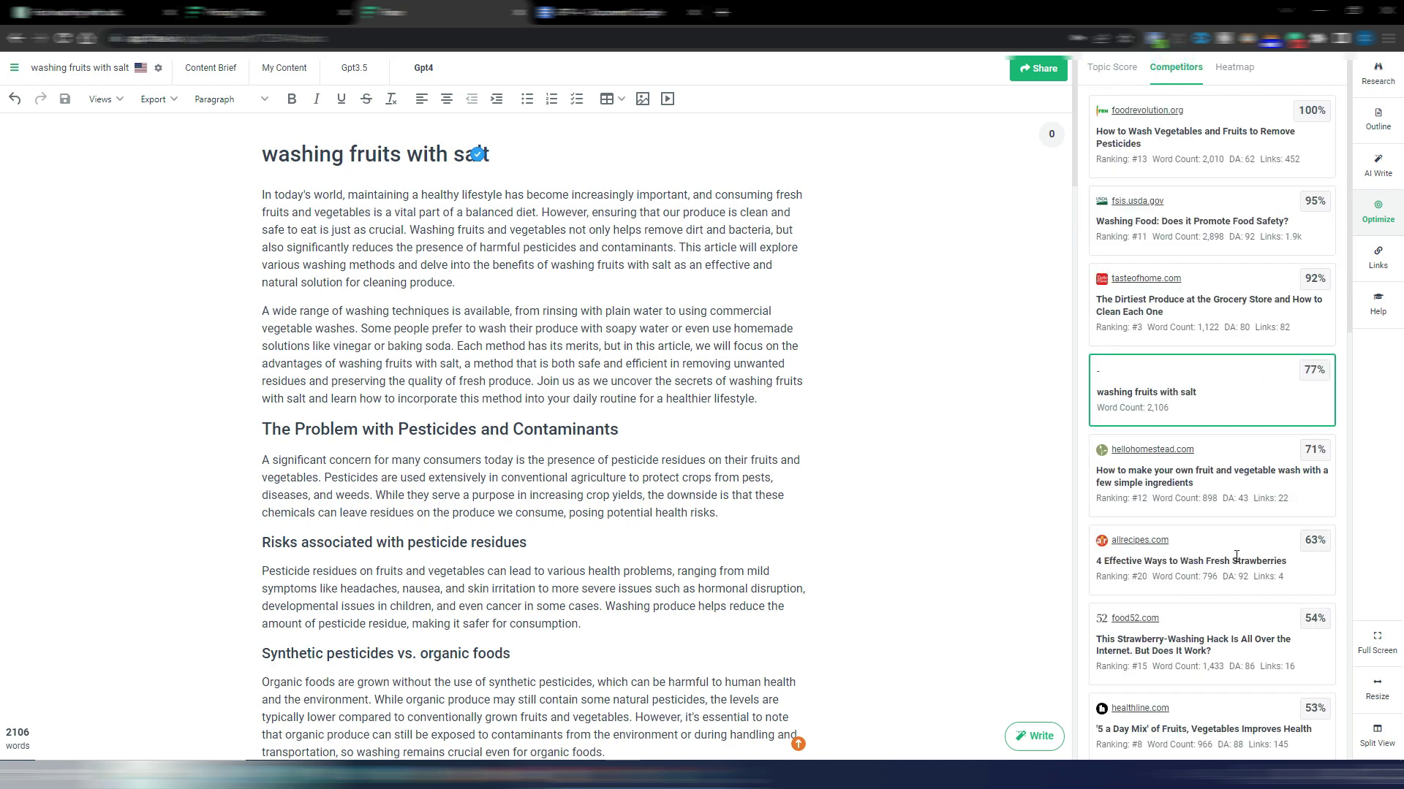
left_click(1261, 374)
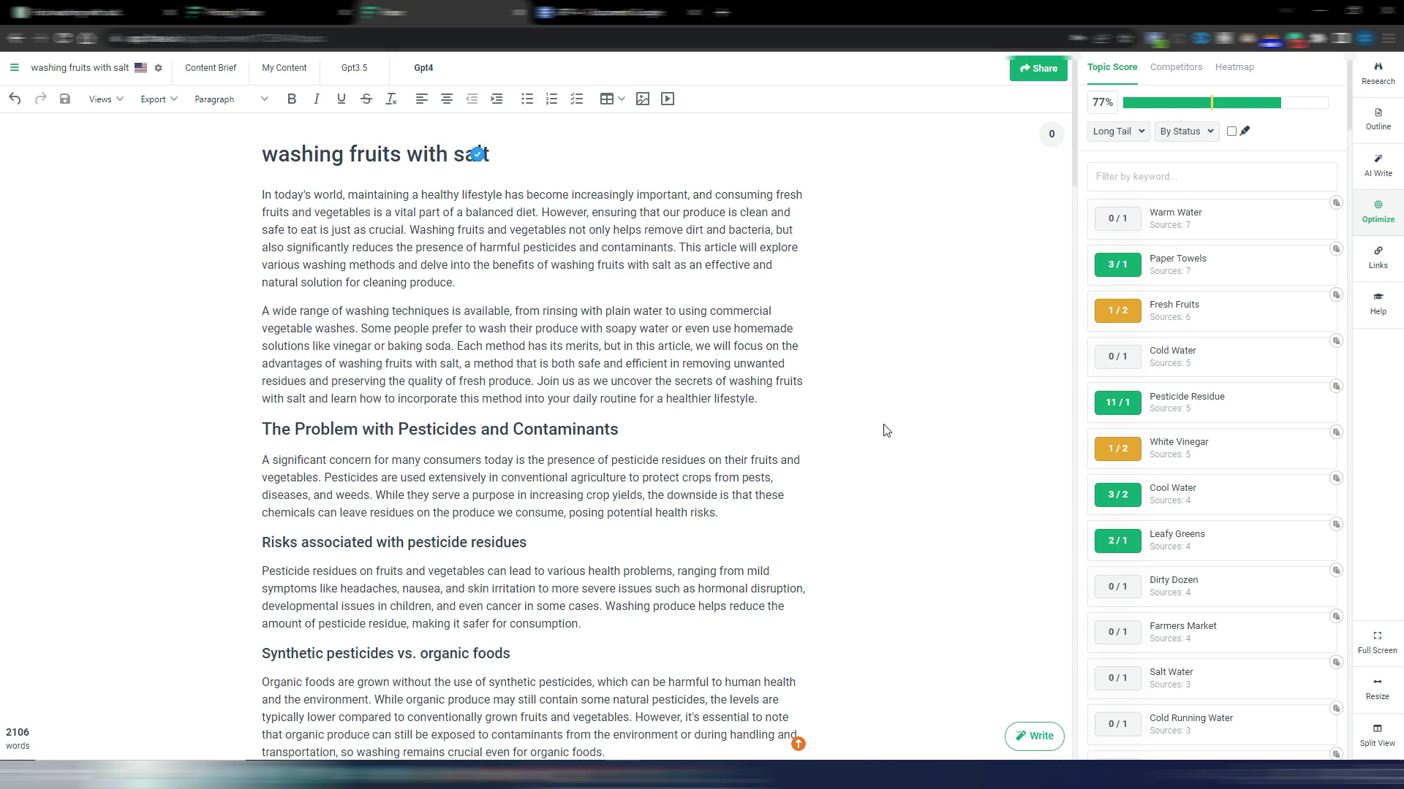
scroll(834, 413, "down", 5)
scroll(835, 411, "up", 5)
scroll(806, 498, "down", 5)
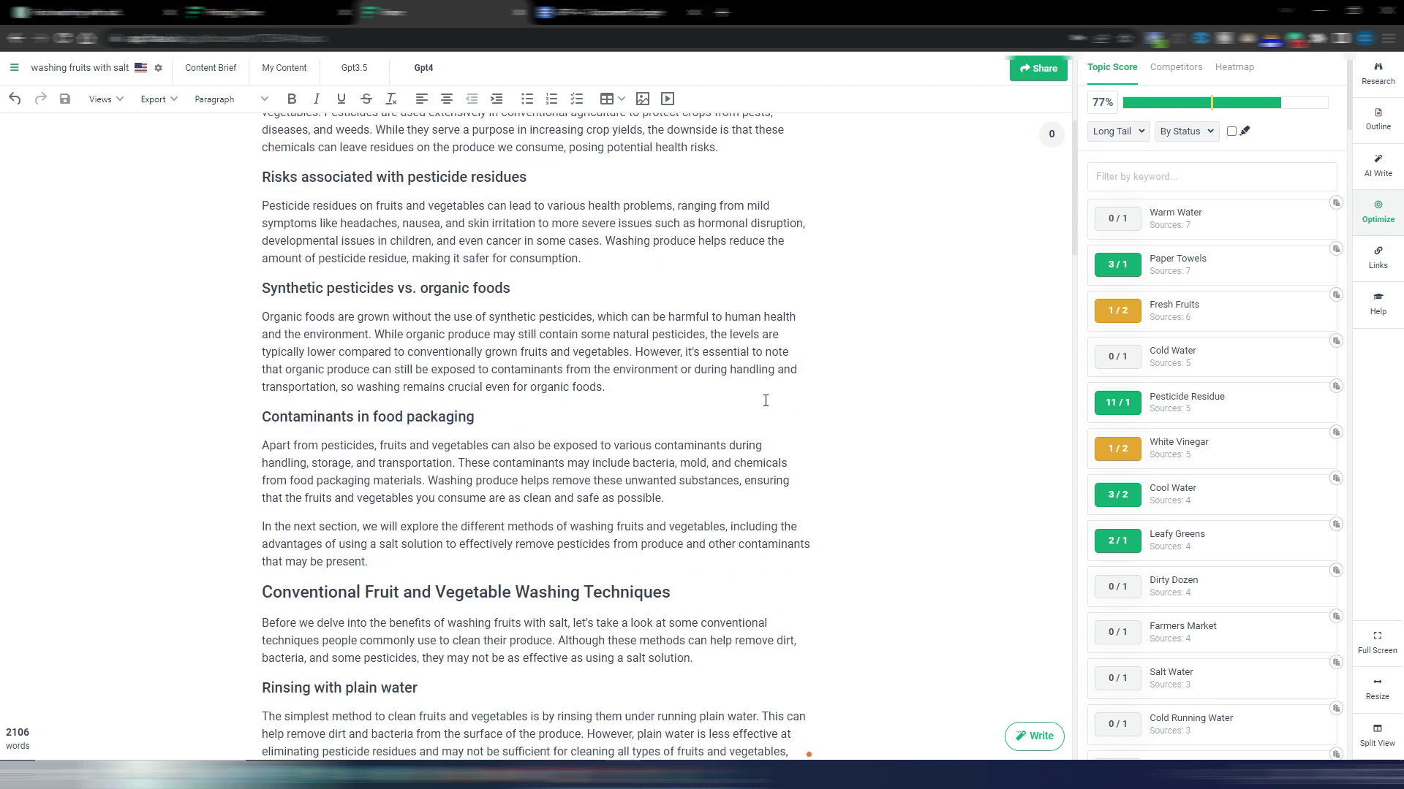
scroll(667, 404, "down", 8)
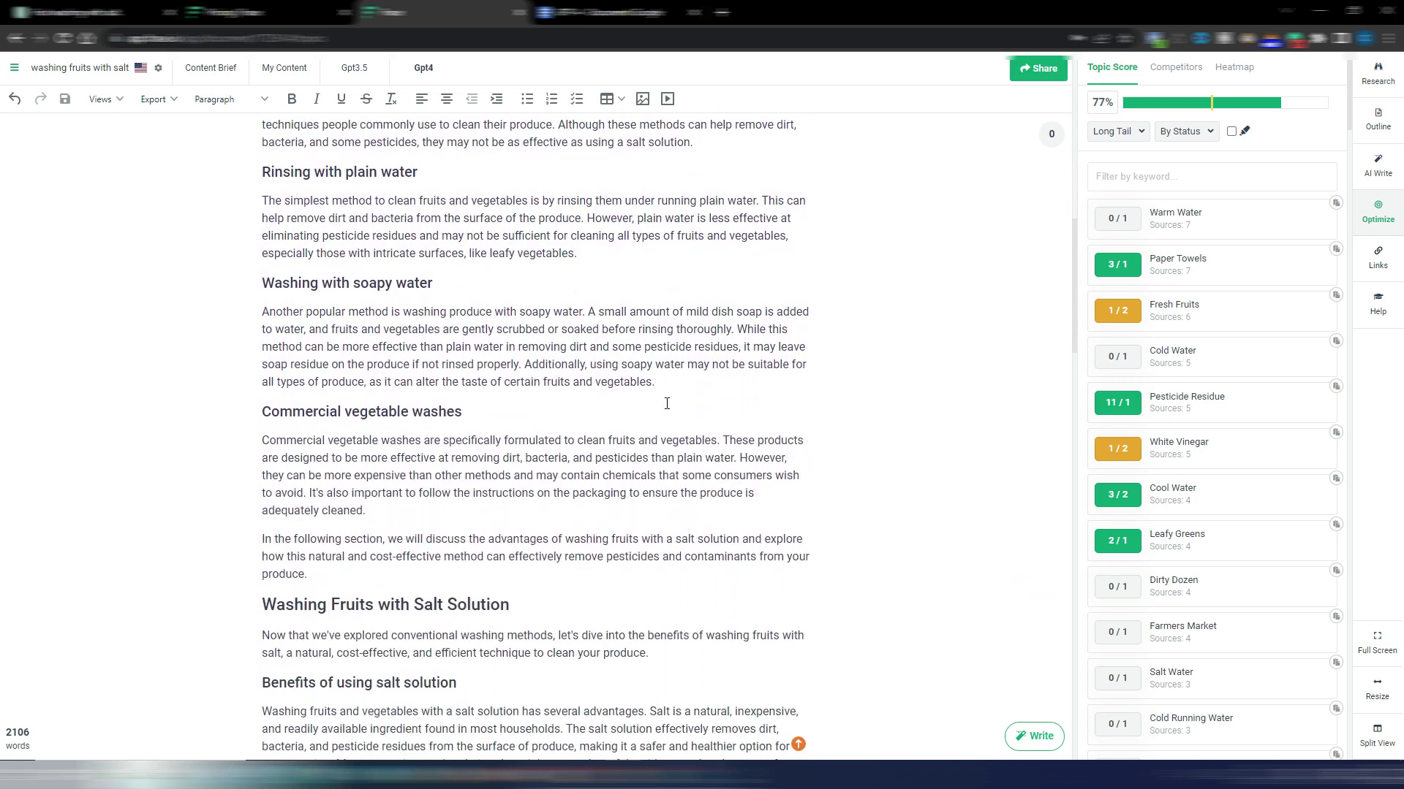
scroll(667, 403, "down", 5)
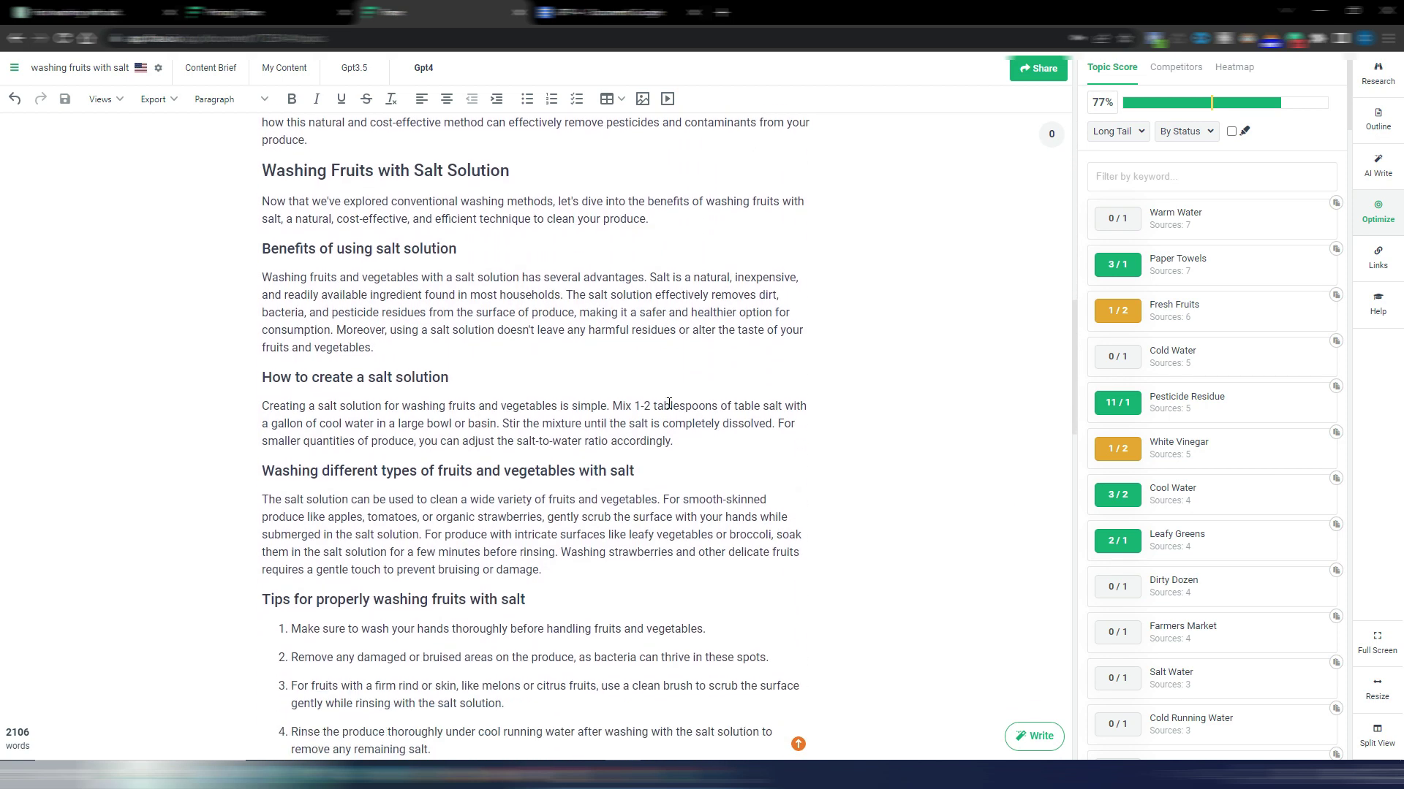
left_click(70, 12)
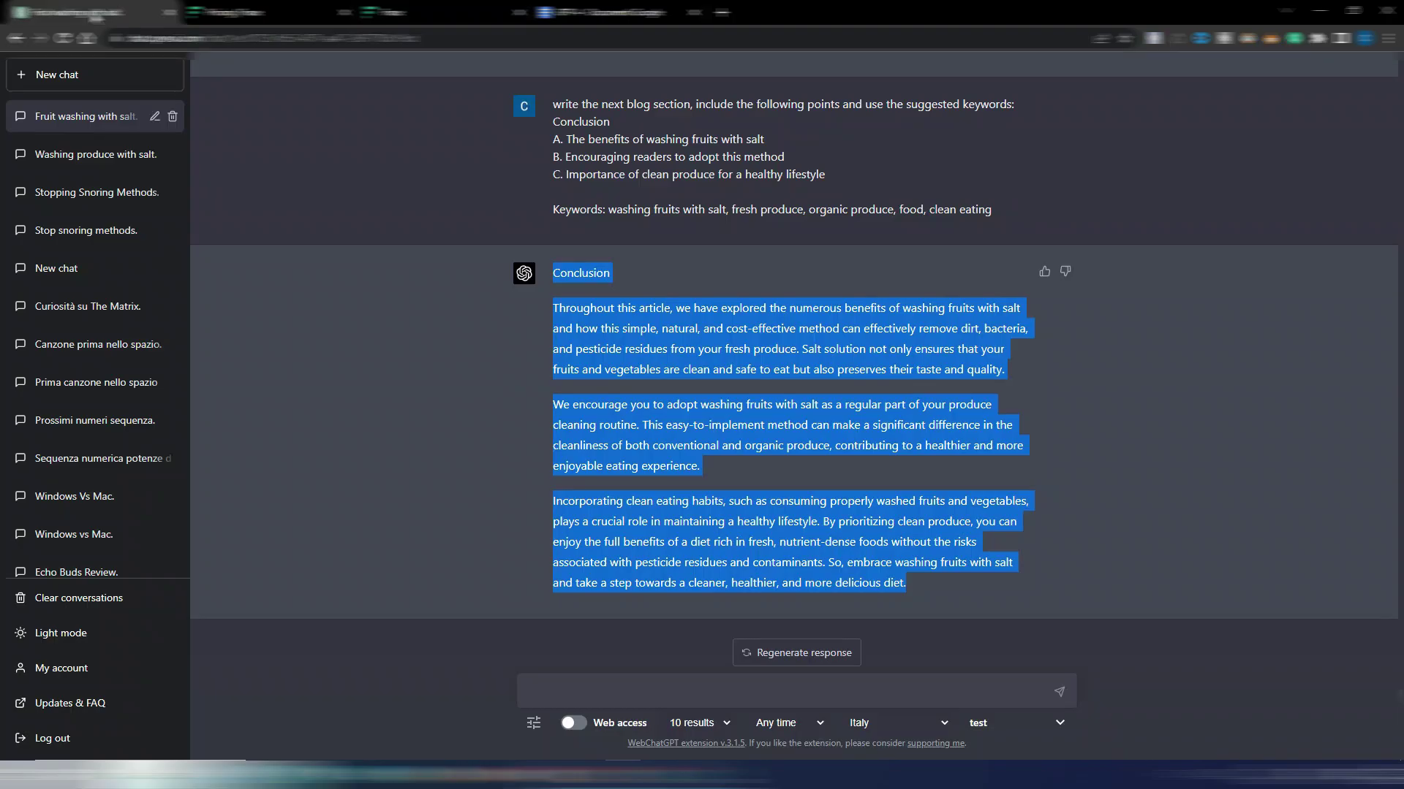
left_click(926, 289)
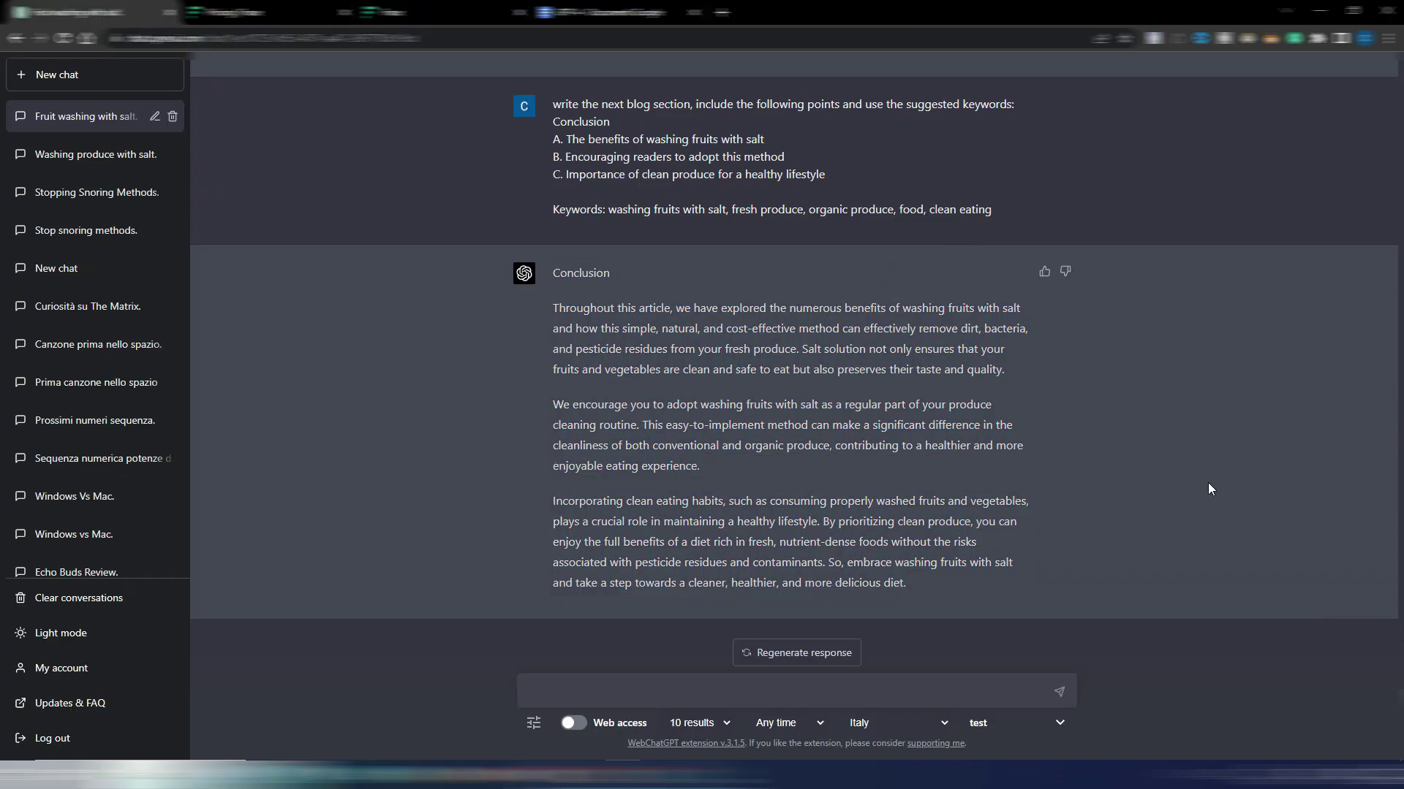
scroll(1182, 418, "up", 15)
scroll(1182, 424, "up", 20)
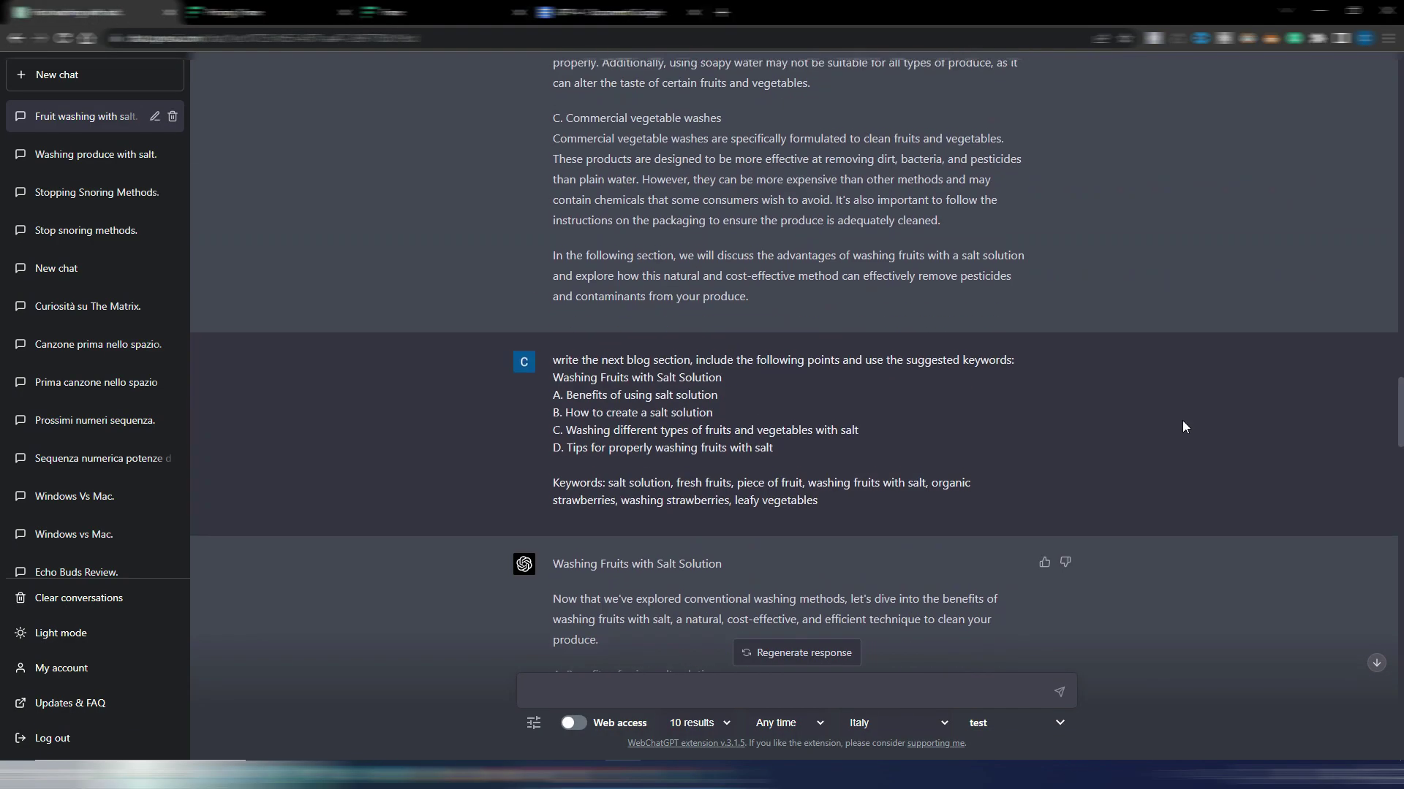
scroll(1180, 422, "up", 15)
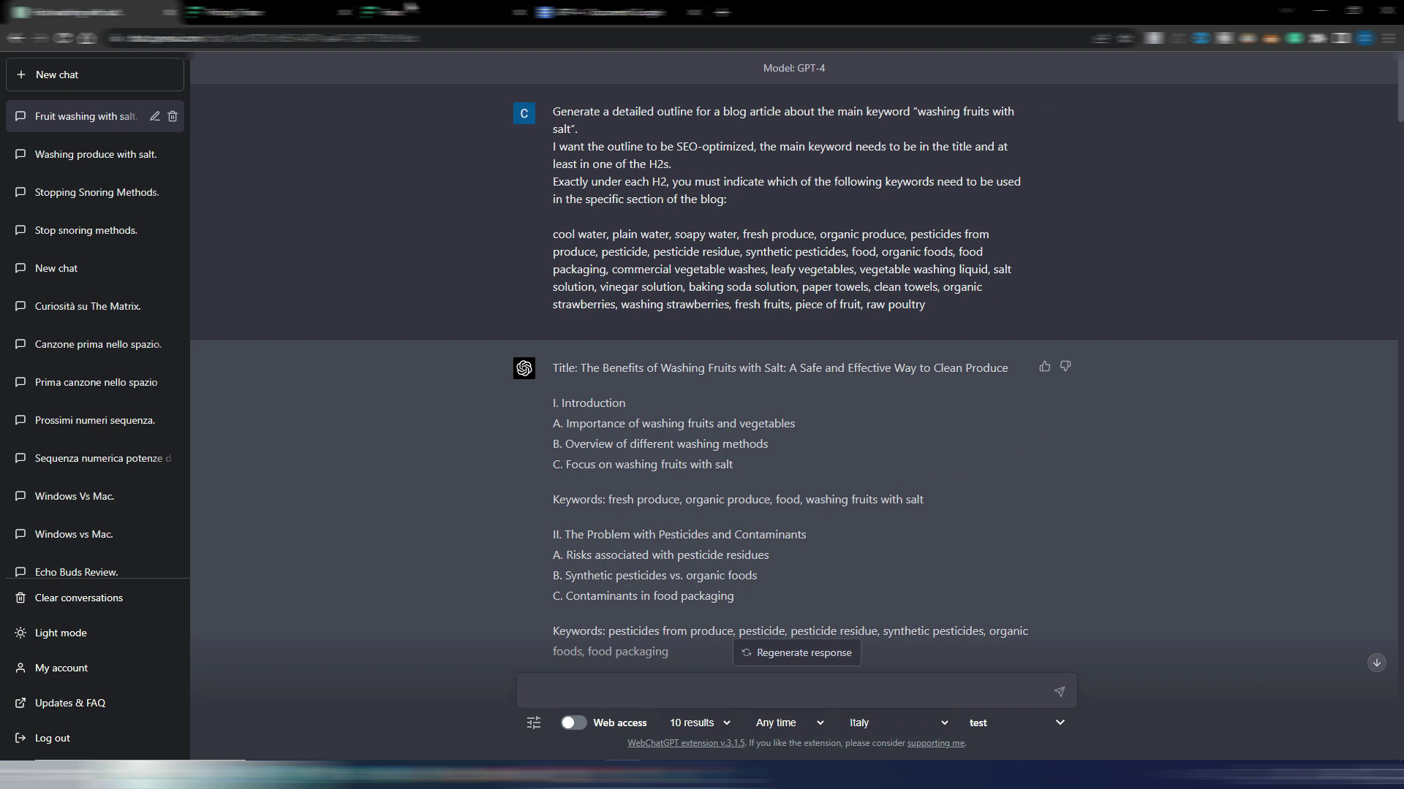
left_click(395, 11)
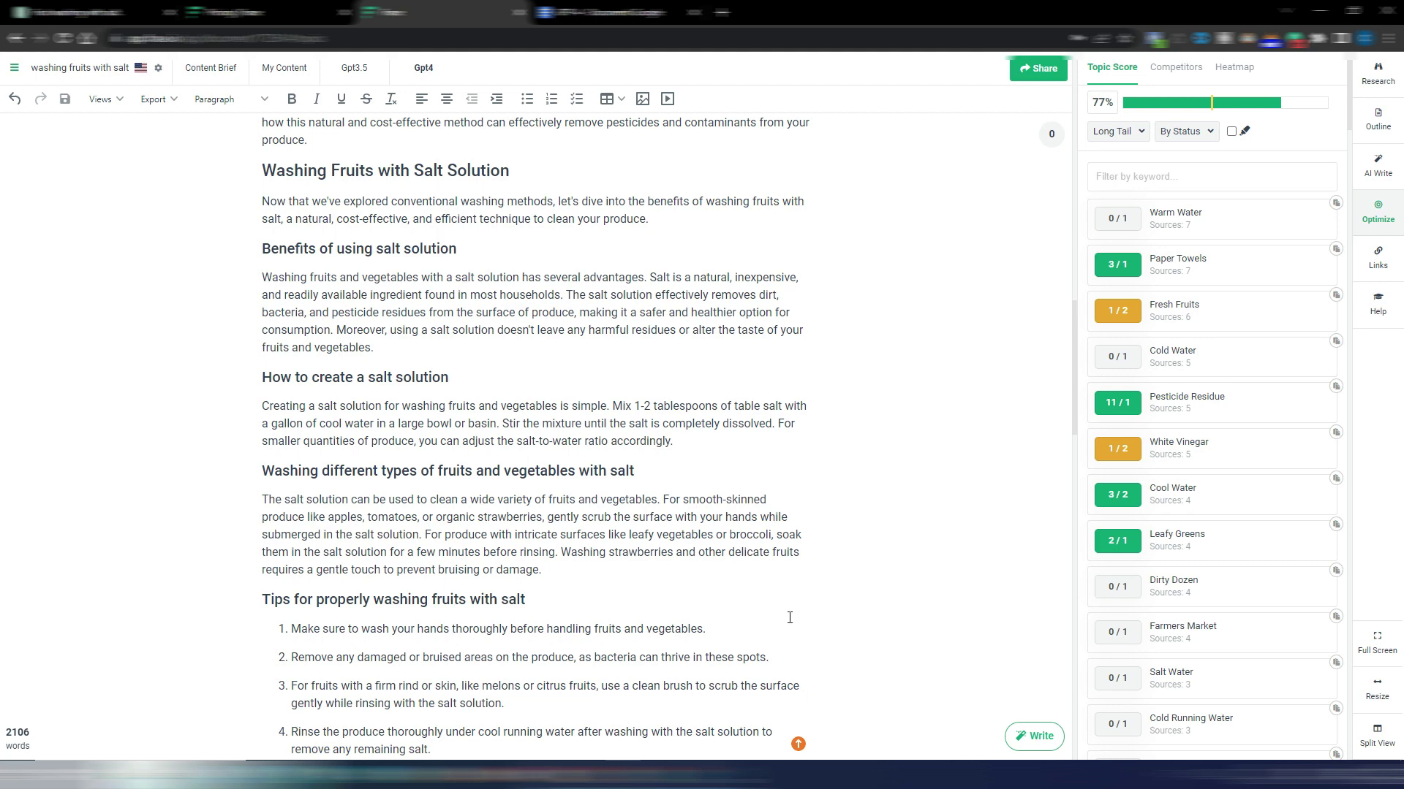
left_click(270, 12)
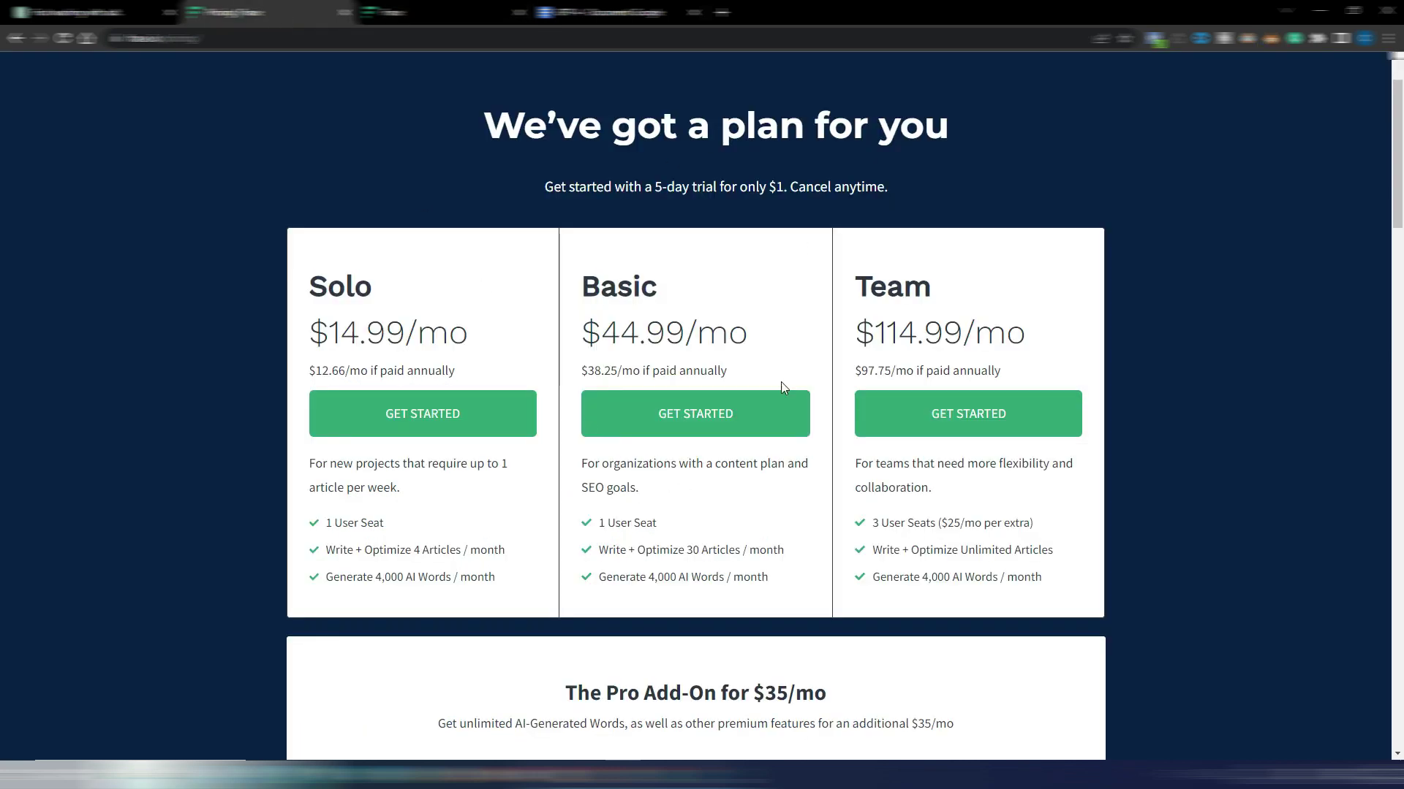
left_click_drag(457, 723, 643, 723)
left_click(842, 680)
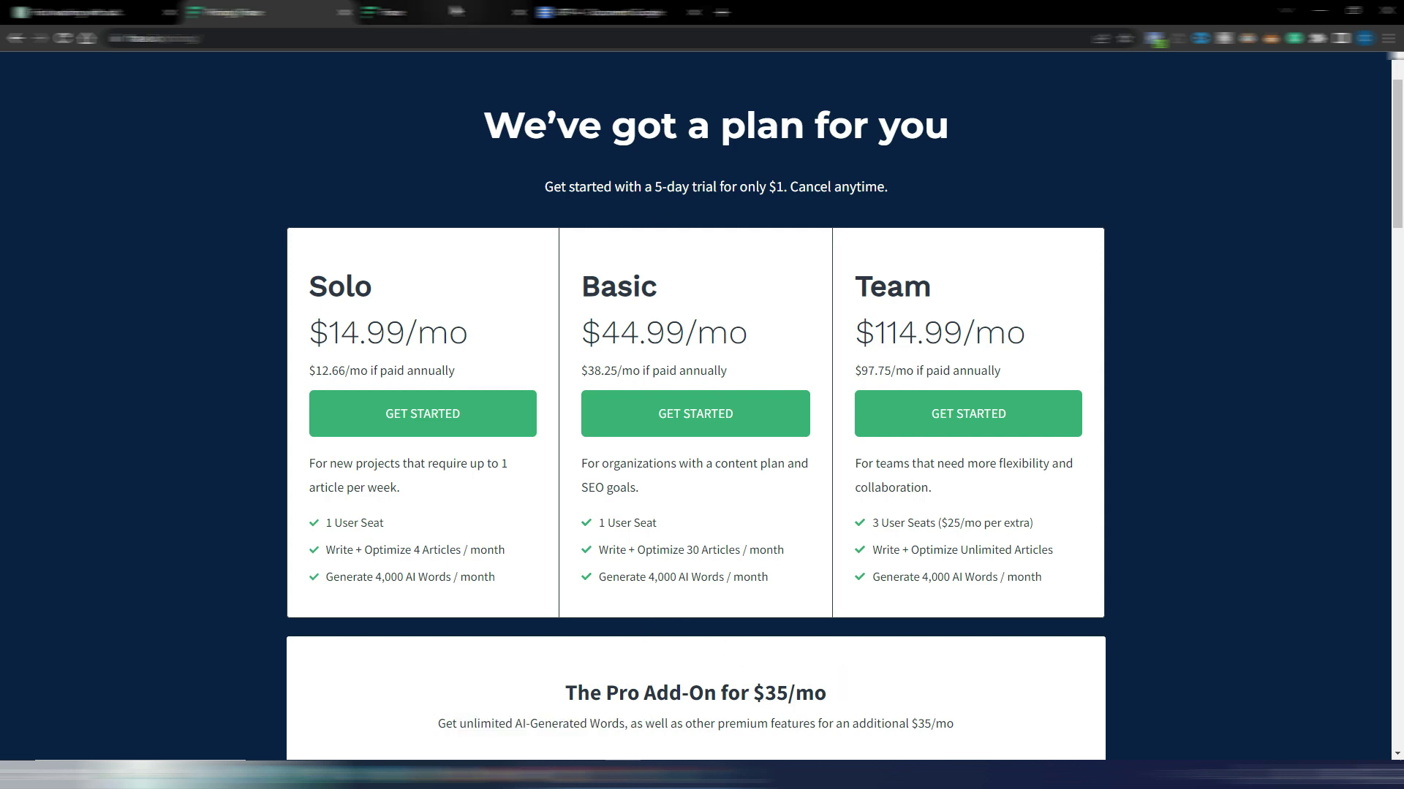
key("ctrl+Tab")
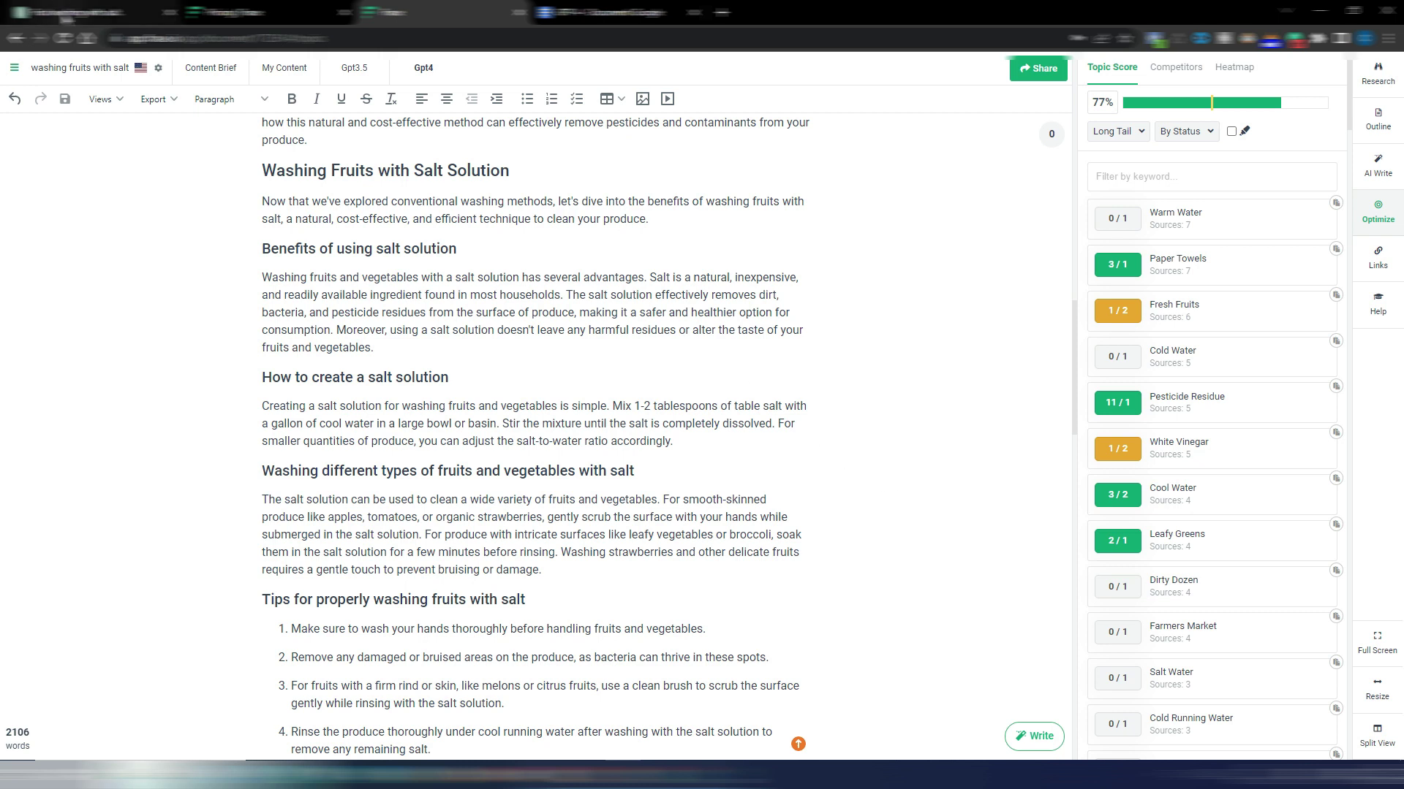
- Review the GPT-4 outline in ChatGPT, then return to Frase's Solo/Basic/Team pricing page
left_click(77, 13)
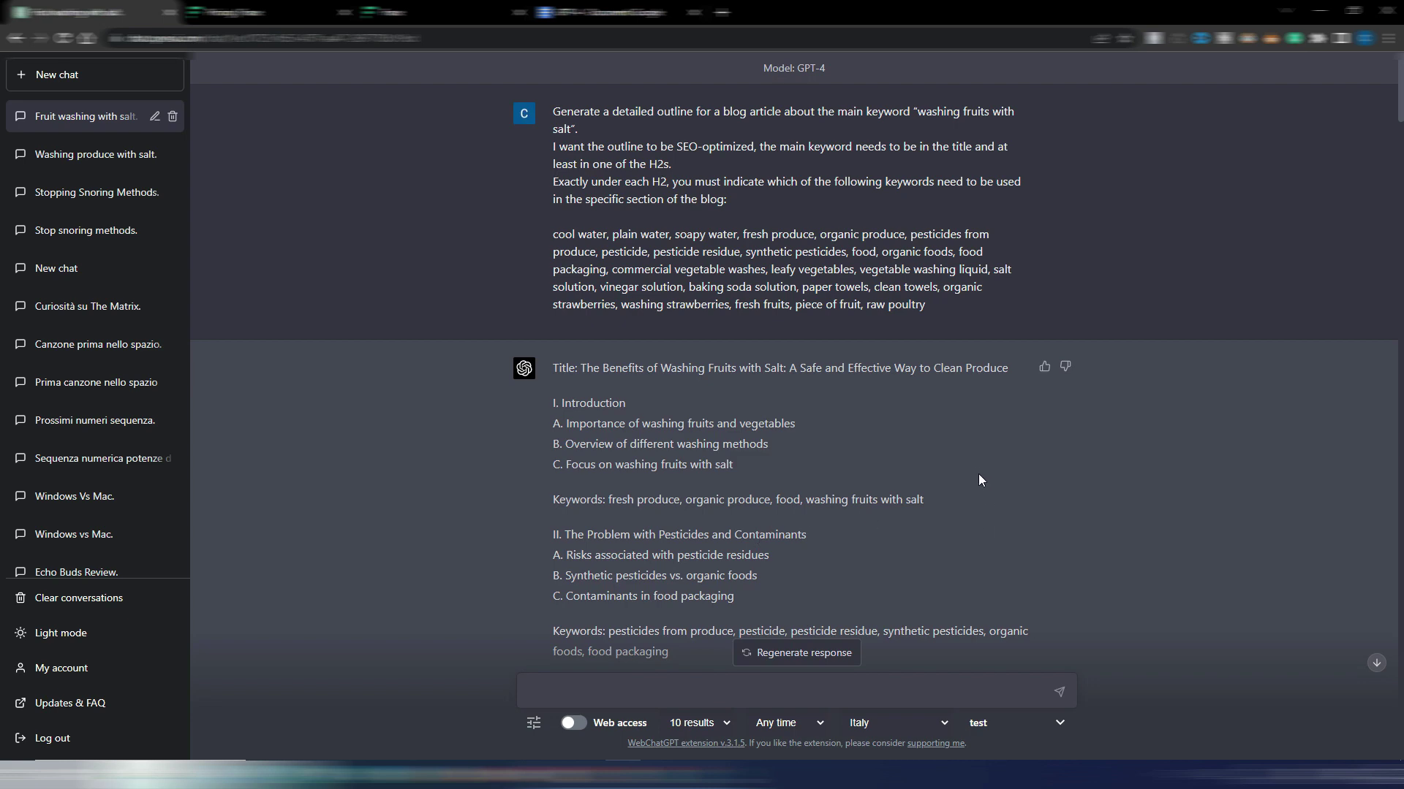
scroll(970, 458, "down", 7)
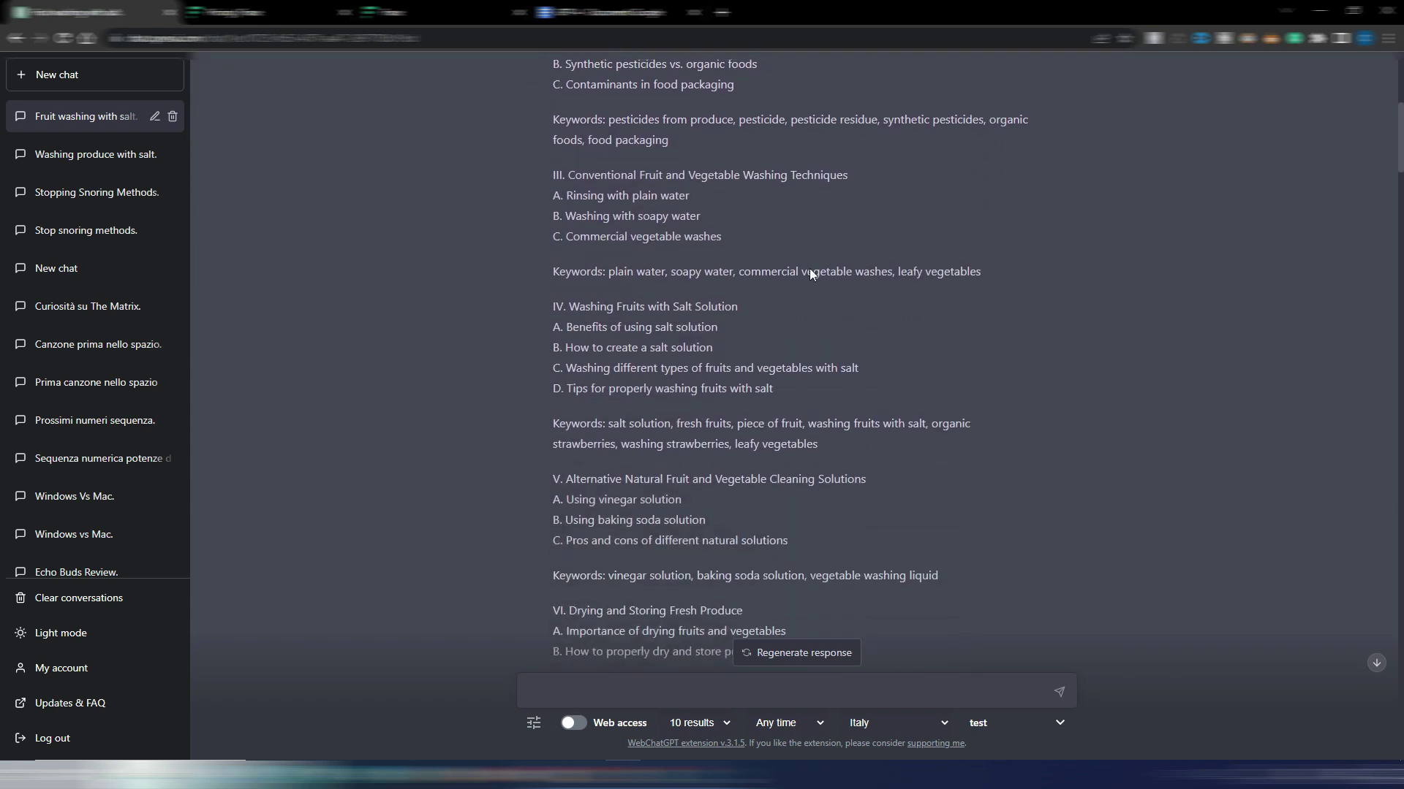
left_click(234, 12)
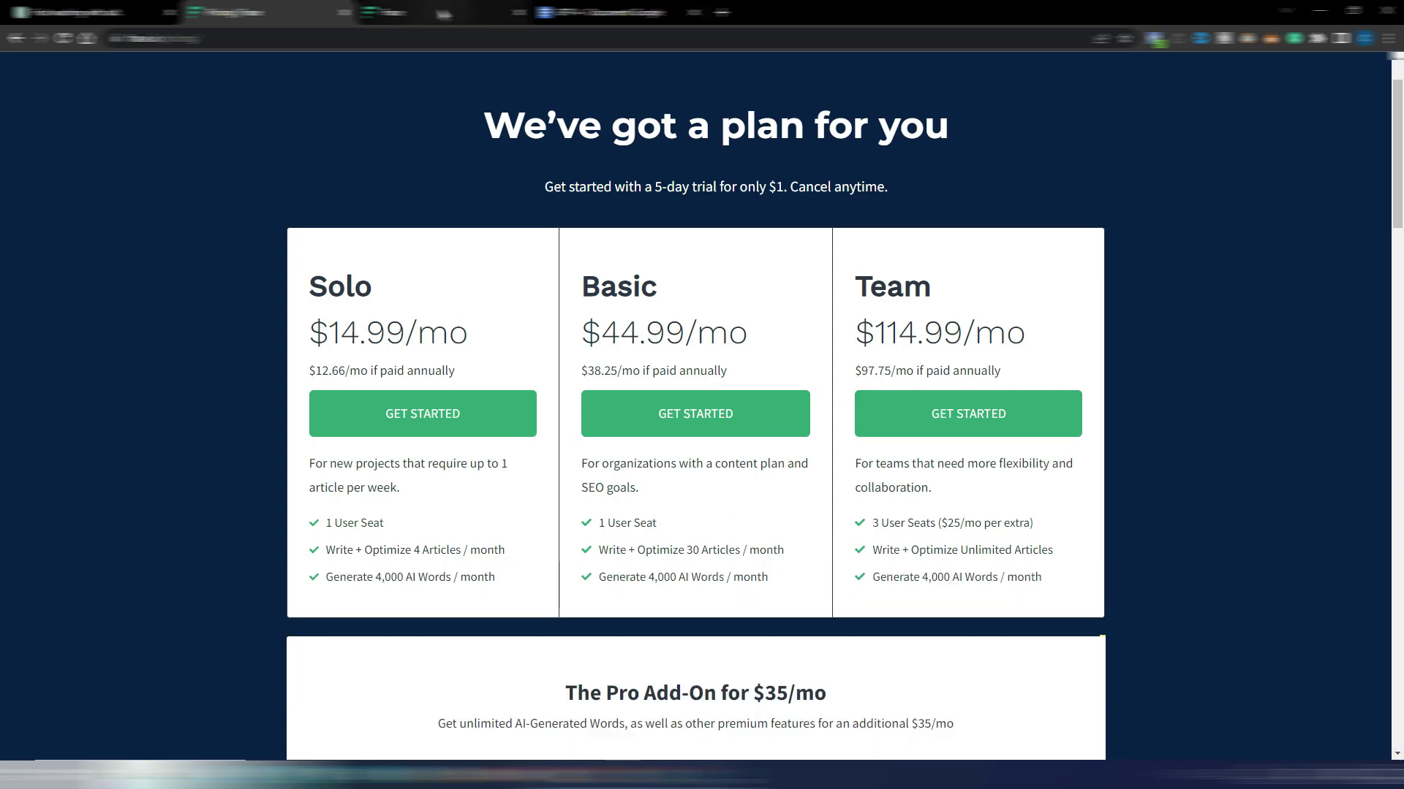
- Go back to the Frase editor and bring the 2106-word Gpt4 article up to its title
left_click(445, 14)
scroll(857, 472, "up", 8)
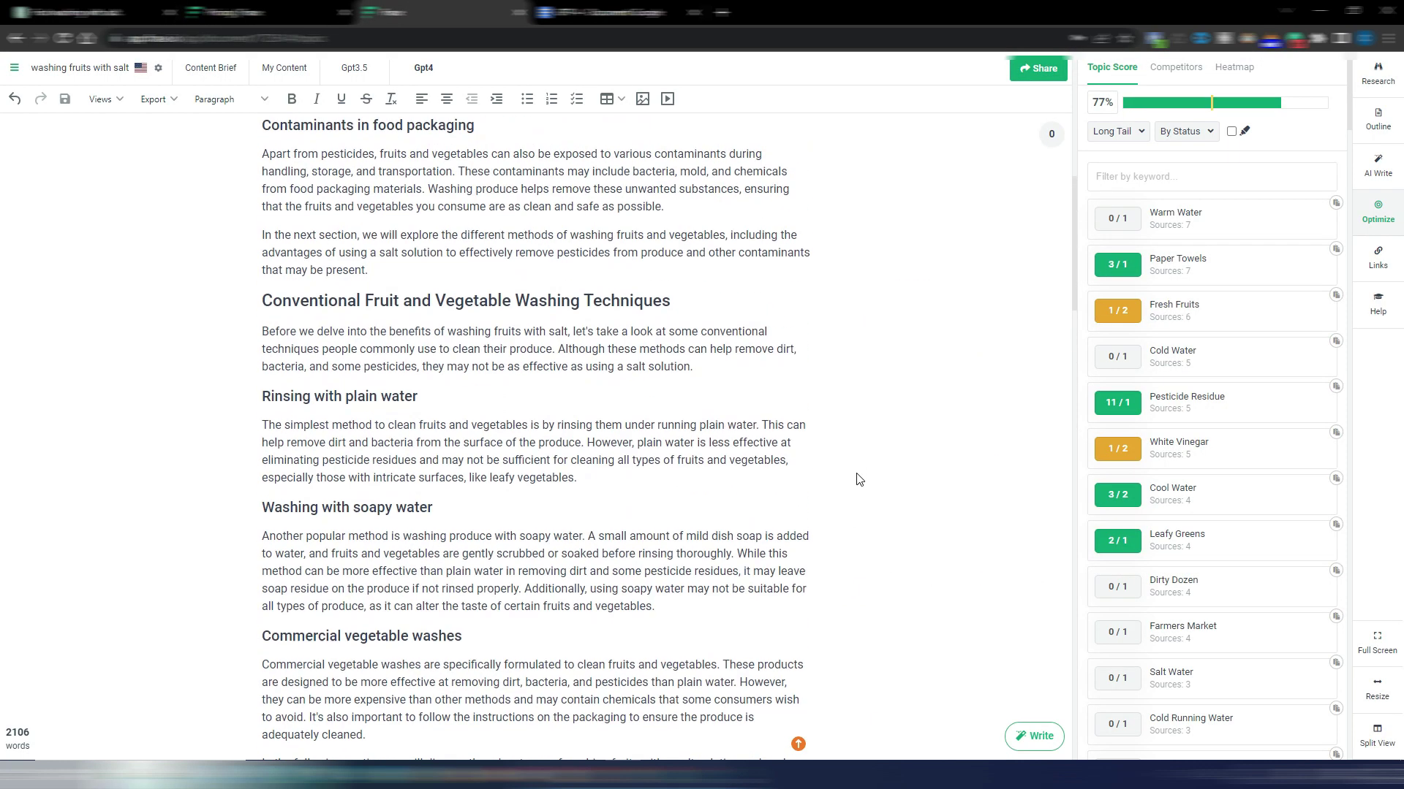
scroll(859, 478, "up", 10)
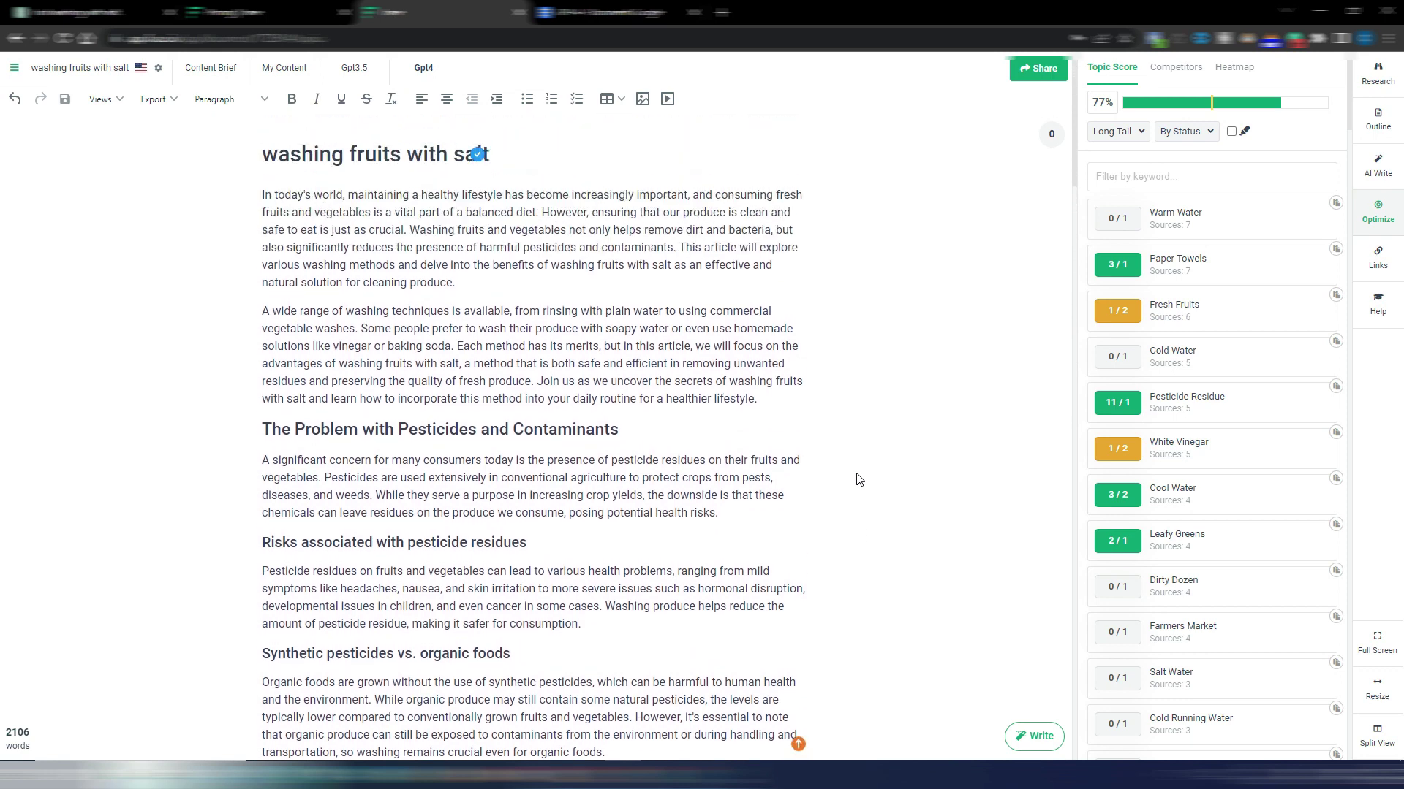